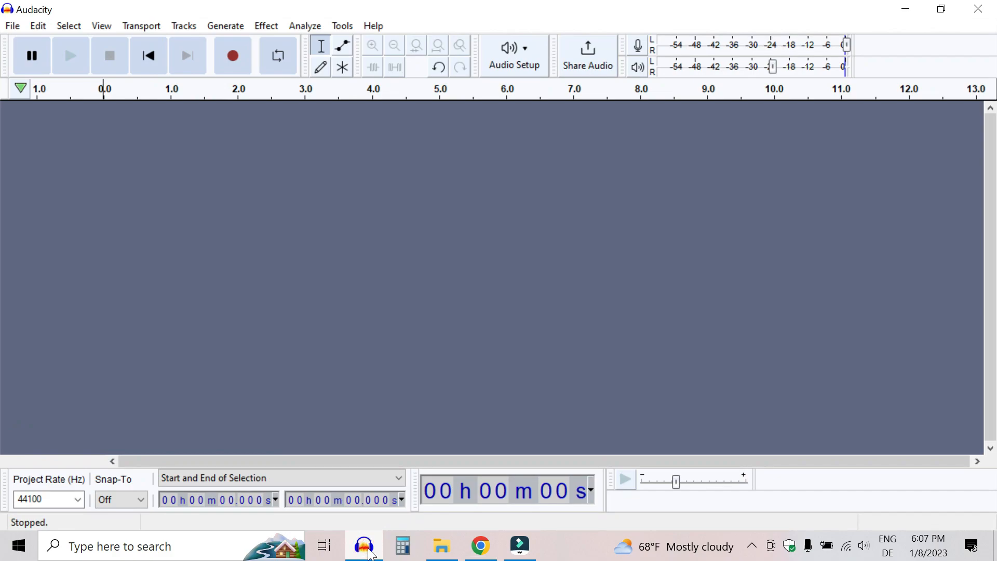
View the introductory paragraph of the wikiHow article "How to Write" in the browser and return to Audacity.
click(372, 552)
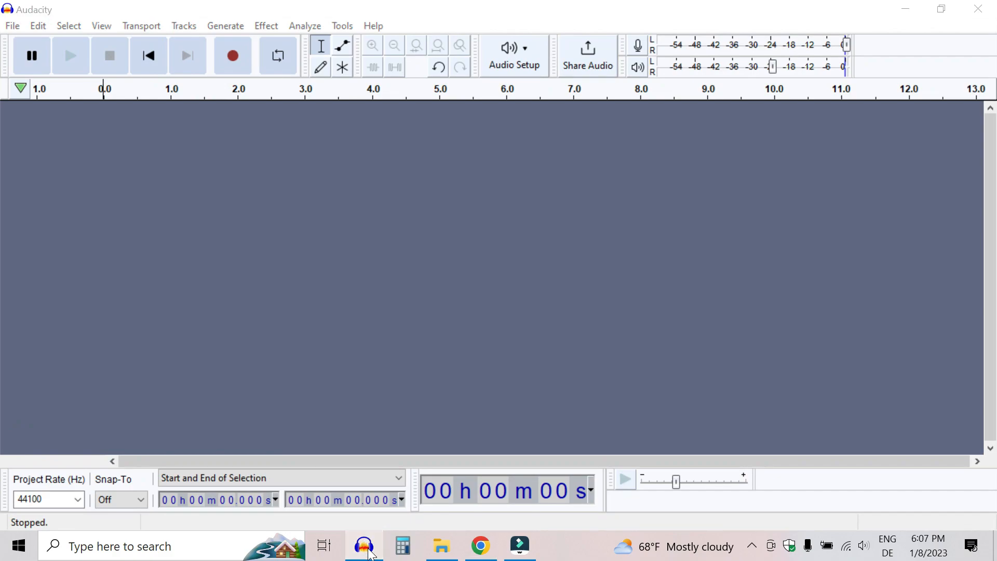
click(538, 548)
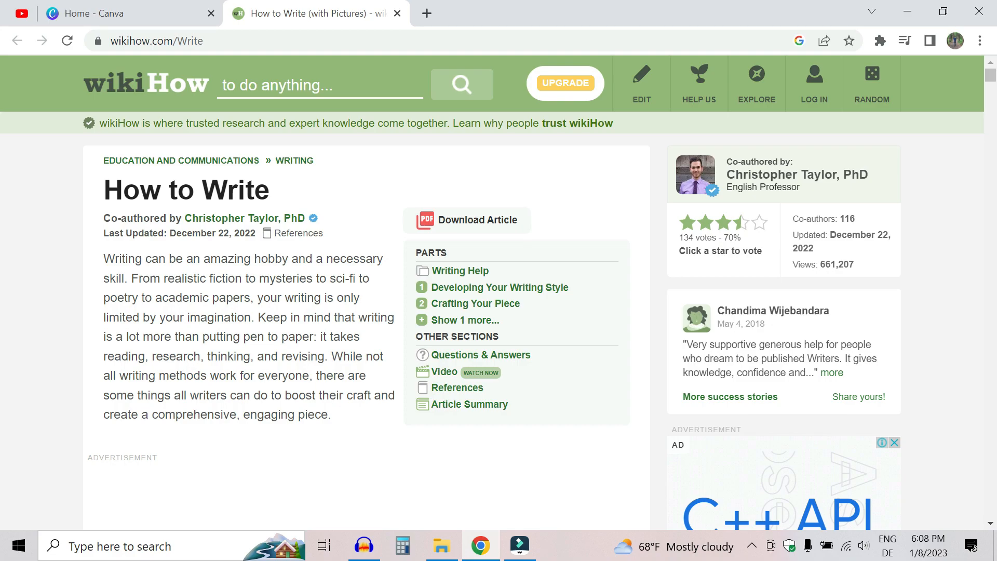
drag(353, 427, 93, 263)
click(90, 260)
click(364, 545)
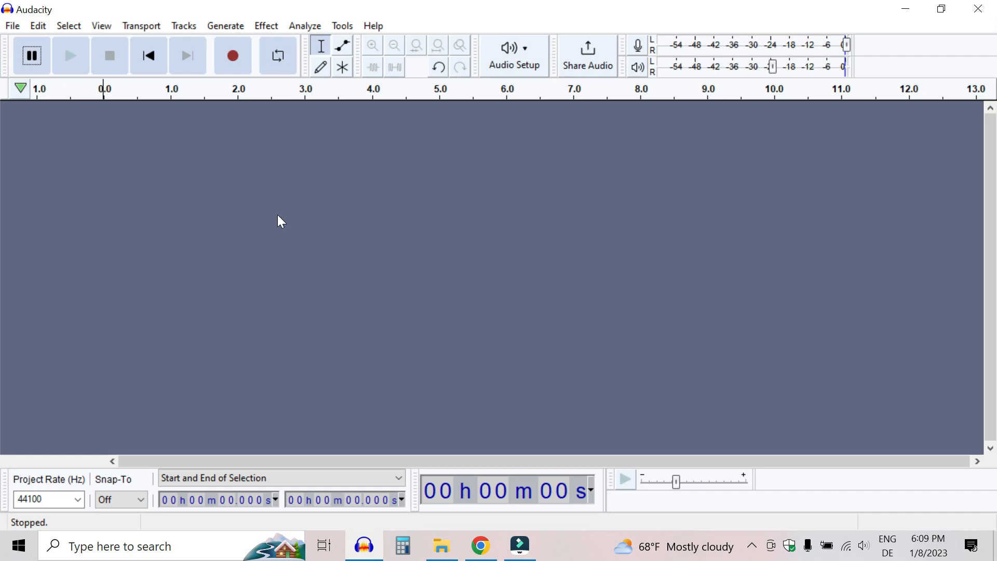
Choose Microphone (Samson Meteor Mic) as the recording device.
click(517, 64)
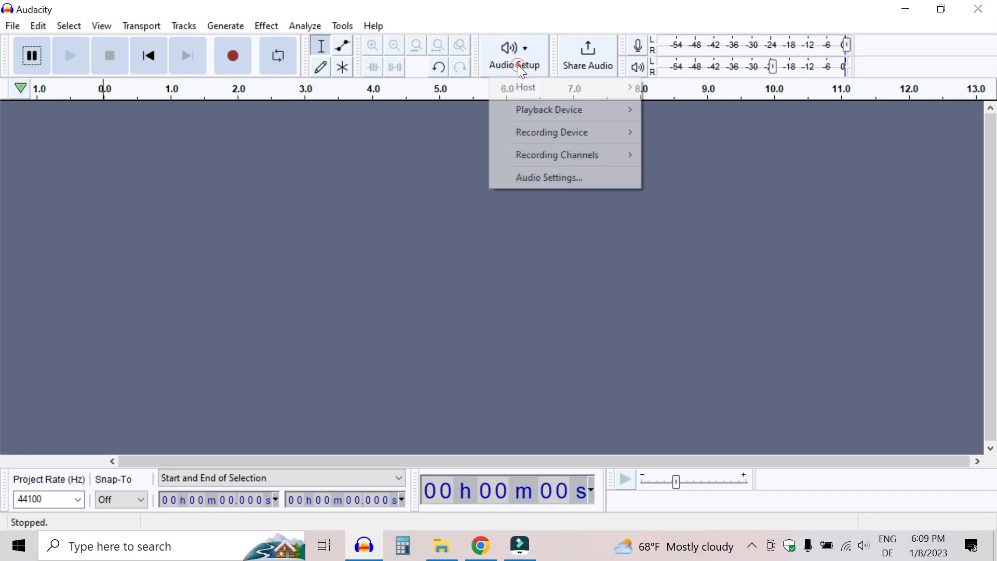
mouse_move(567, 136)
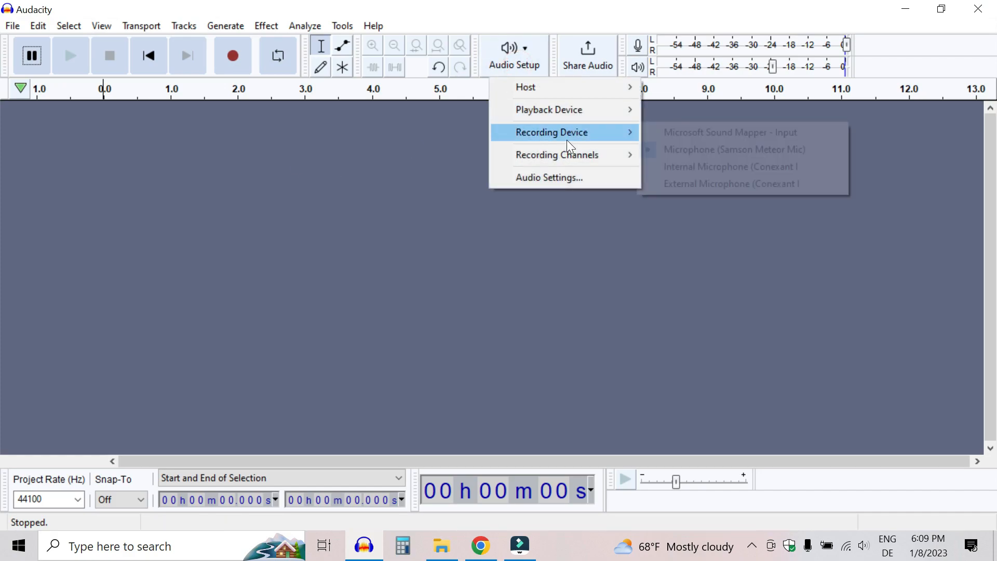
click(712, 154)
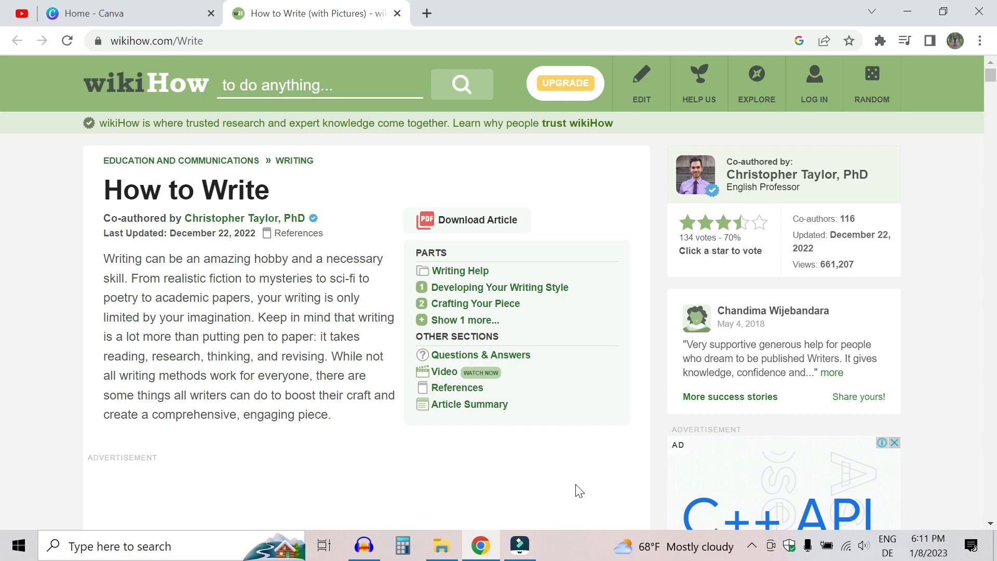
Switch from the browser back to Audacity and stop the voice recording.
click(365, 544)
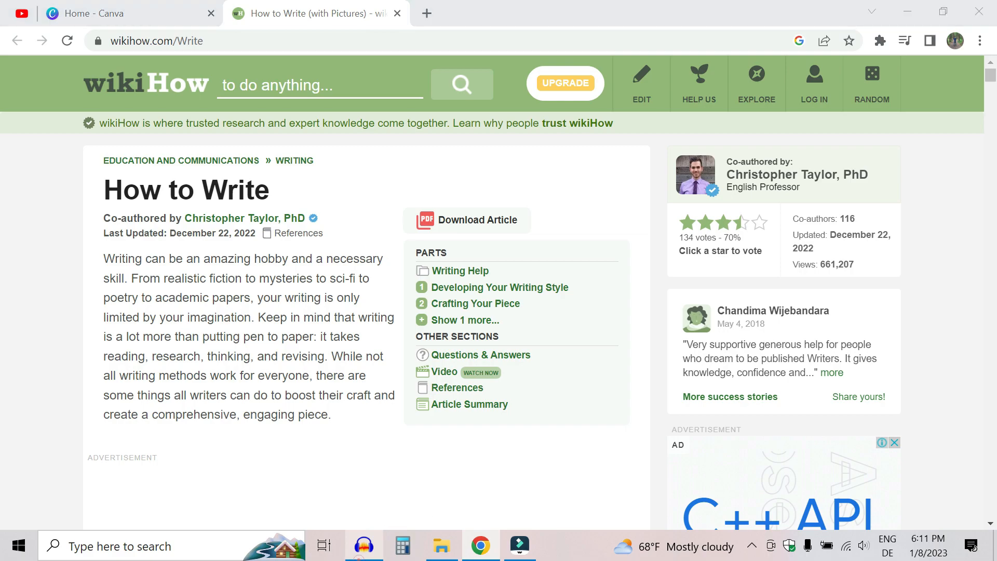
click(99, 57)
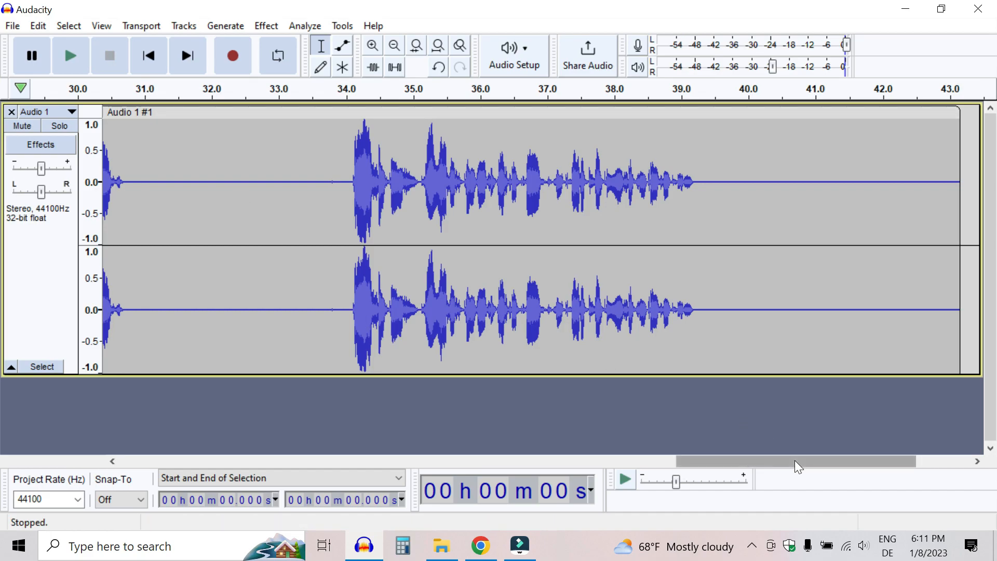
Capture a noise profile from the silent stretch between about 39.7 and 41.4 seconds, after the last spoken words.
click(816, 312)
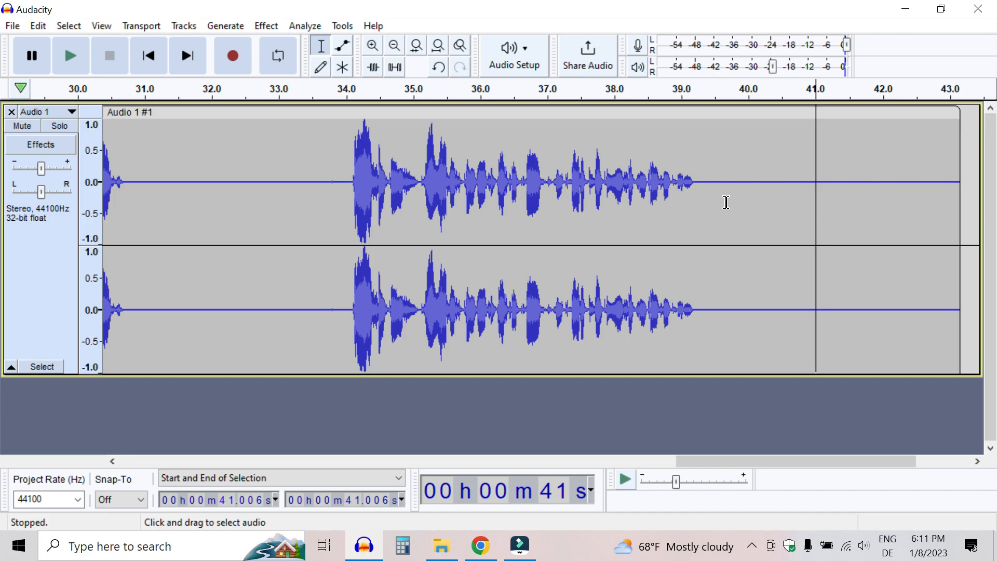
drag(726, 202, 843, 241)
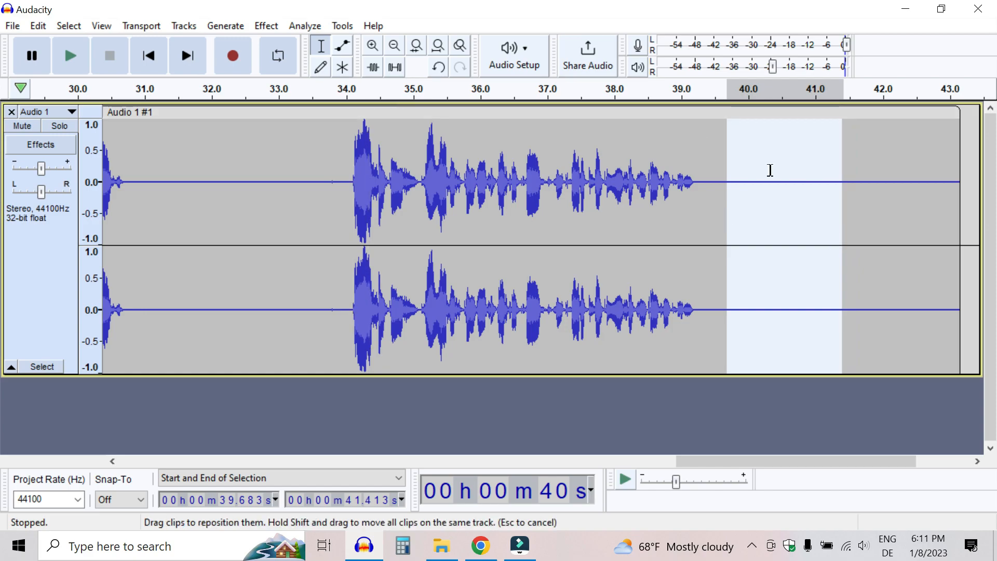
click(260, 26)
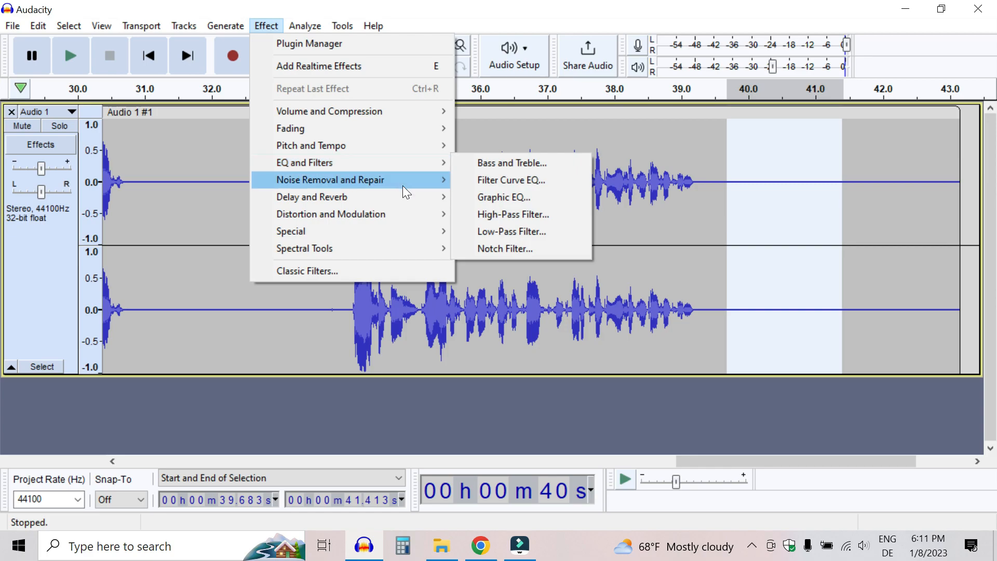
mouse_move(404, 186)
click(517, 232)
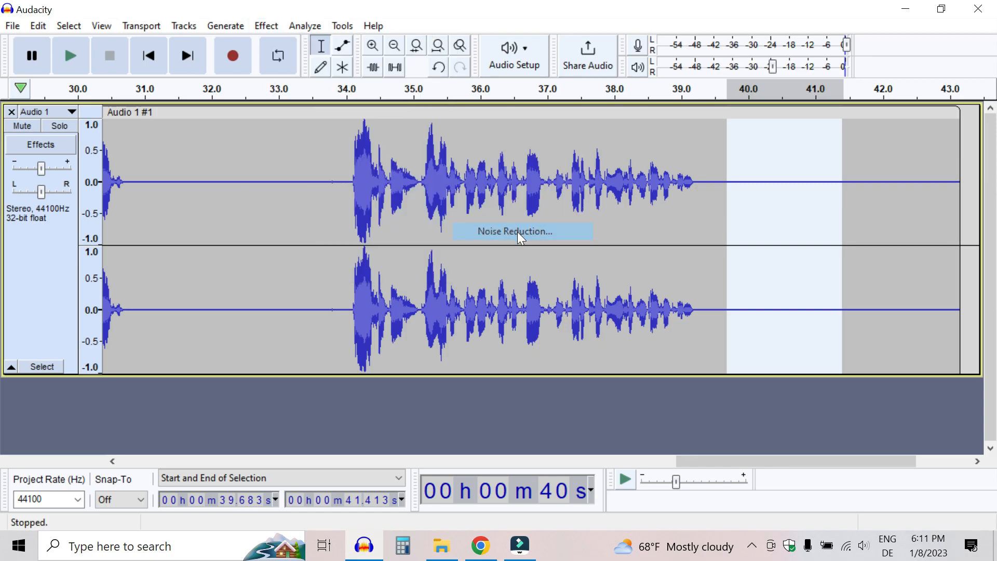
click(503, 195)
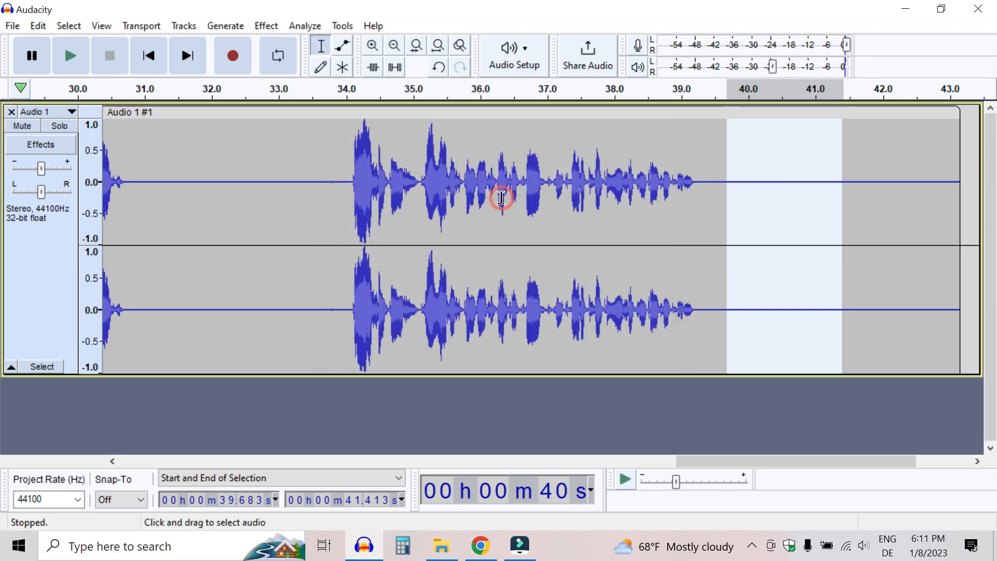
Apply Noise Reduction to the entire track with 20 dB reduction, sensitivity 6.00 and 3 frequency smoothing bands.
key(ctrl+a)
click(267, 26)
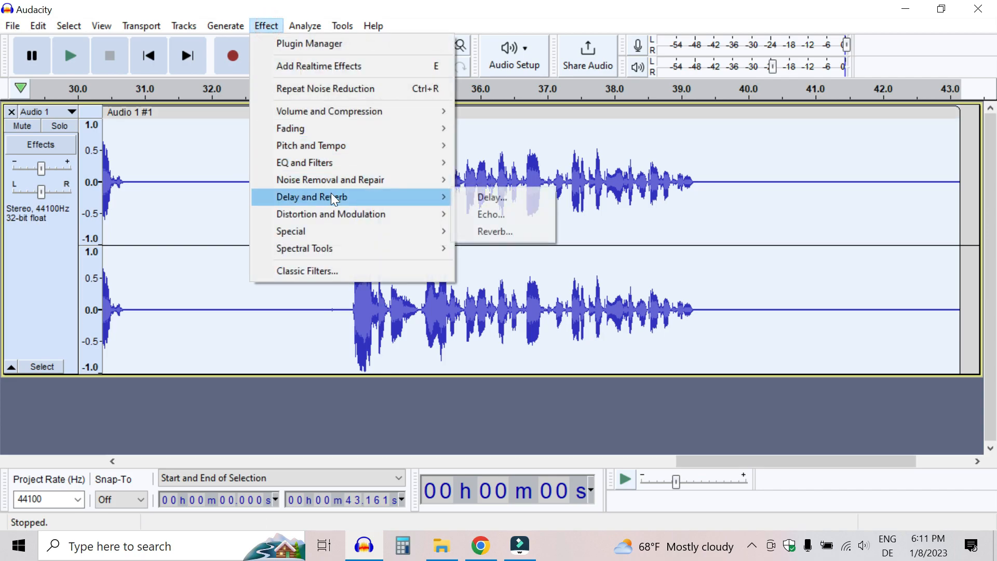
mouse_move(379, 181)
click(536, 238)
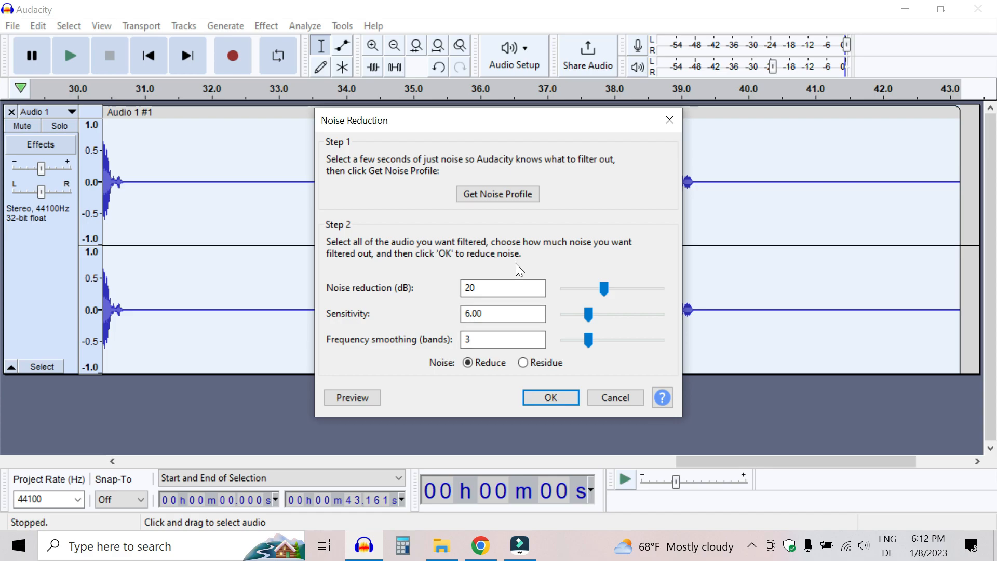
click(558, 401)
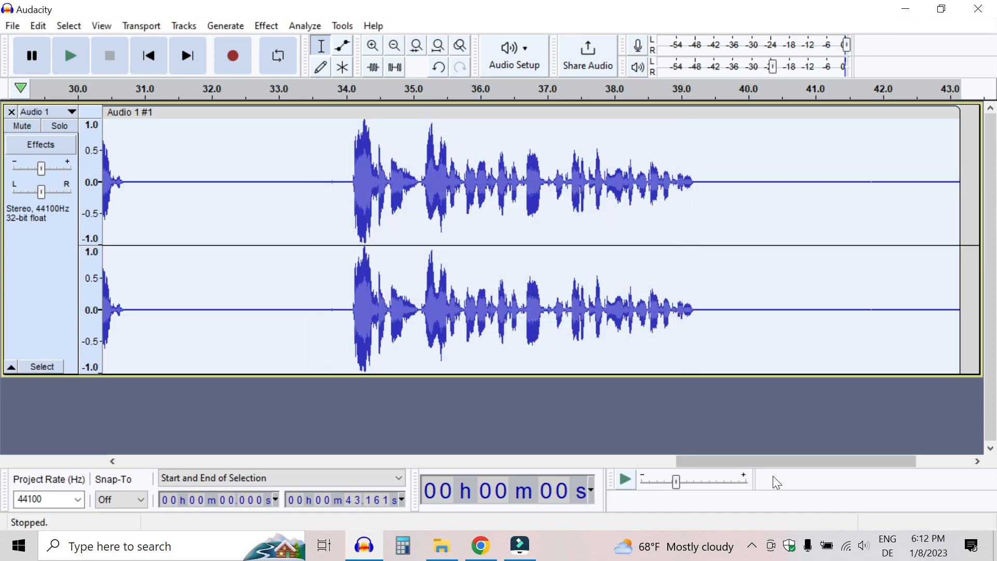
Delete nearly all the silence before the first spoken words at the start of the track.
drag(774, 462, 182, 447)
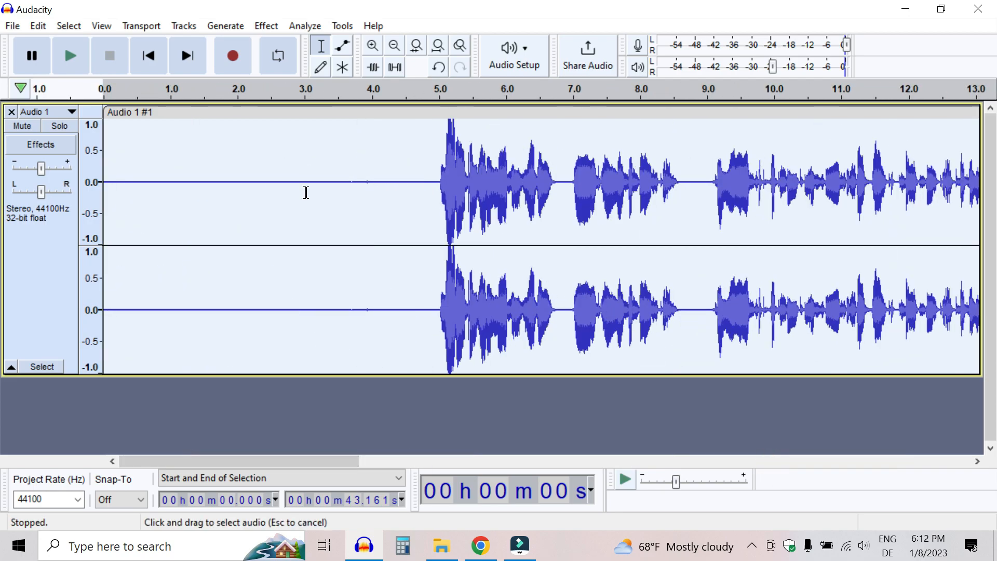
click(306, 193)
drag(401, 201, 97, 221)
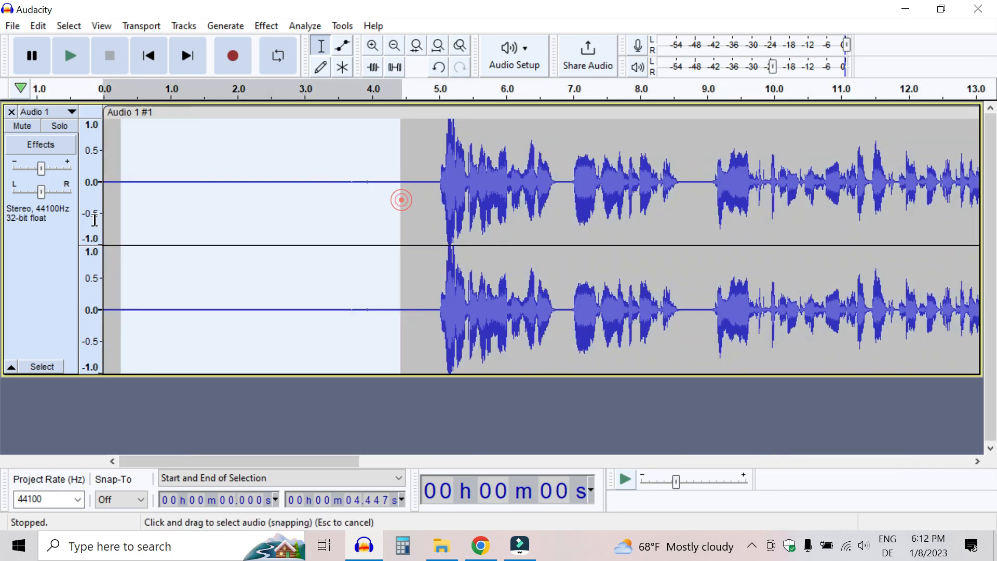
key(Delete)
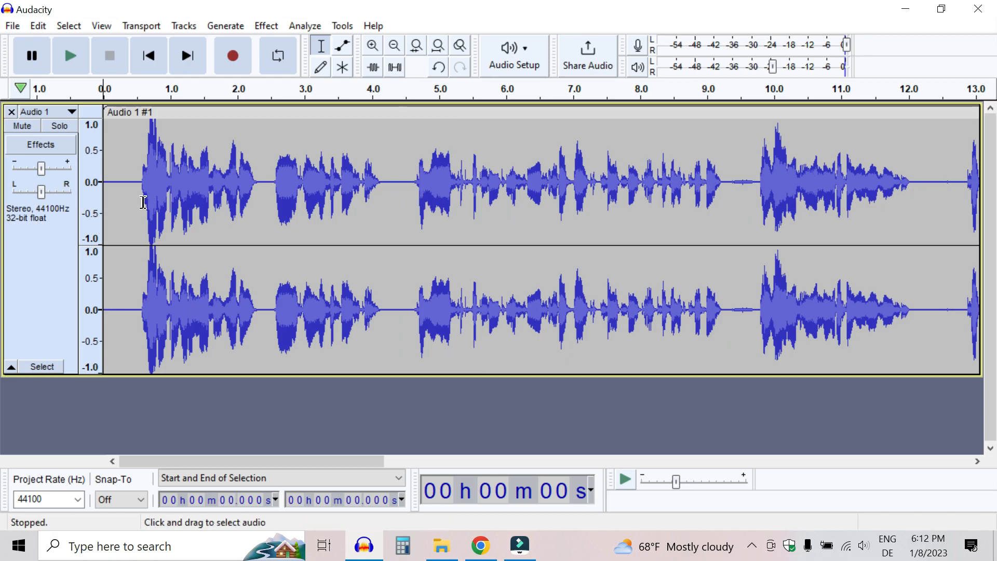
drag(131, 201, 79, 210)
key(Delete)
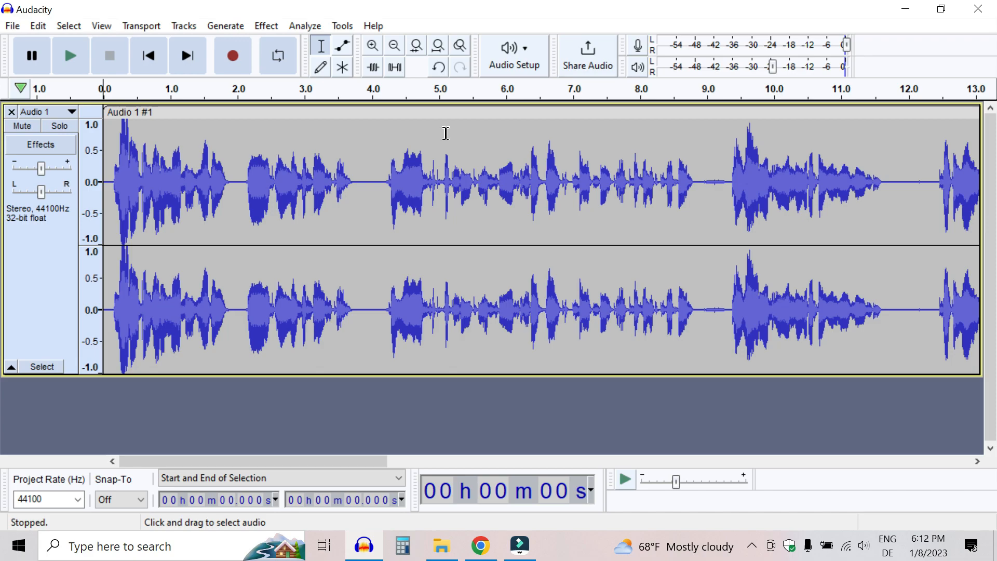
Play the trimmed recording from the start, raise the playback volume slightly, and stop playback.
key(space)
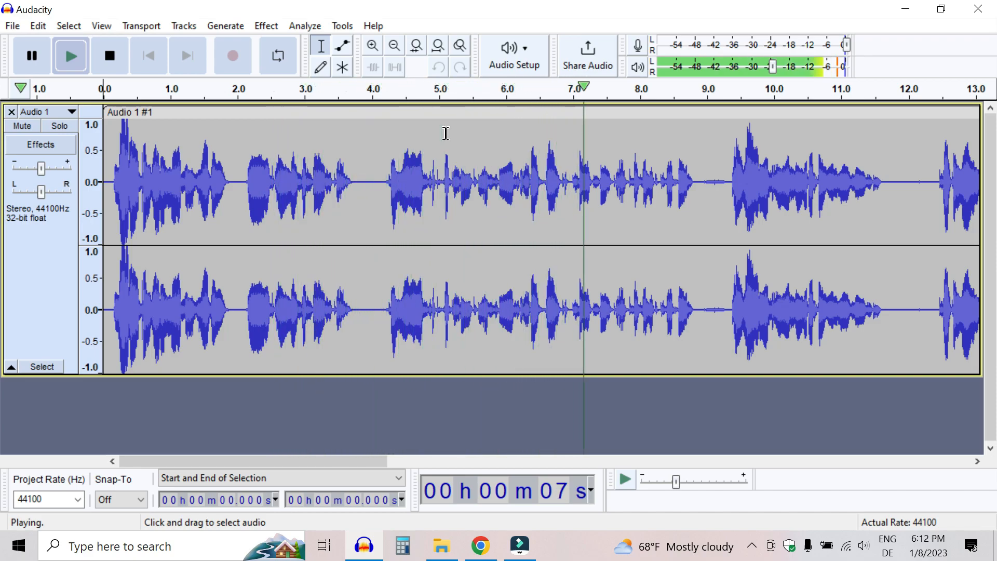
mouse_move(773, 66)
mouse_down()
mouse_move(764, 68)
mouse_move(792, 68)
mouse_up()
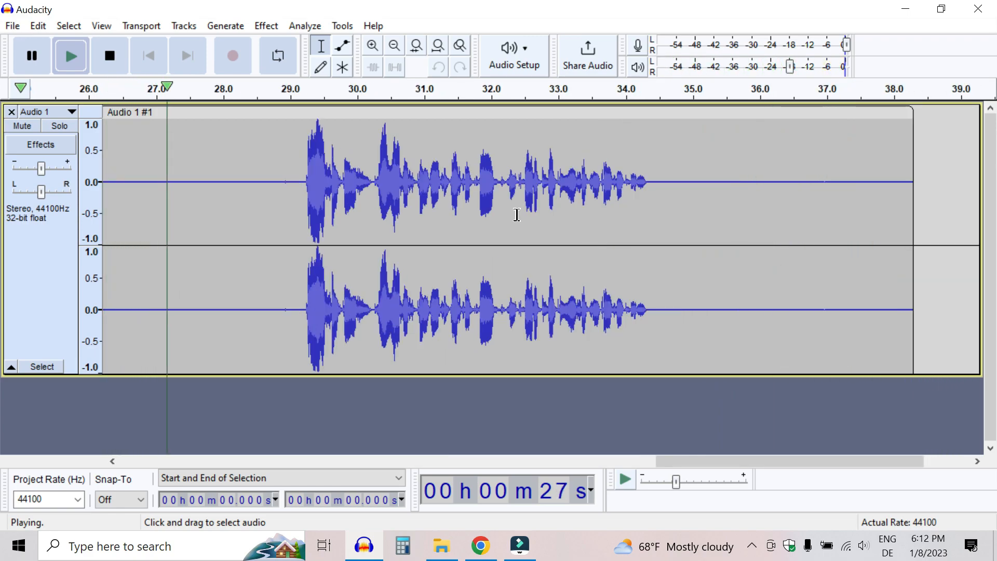
click(122, 65)
Select the spoken passage from about 22.8 to 29.0 seconds, listen to its beginning, and delete it.
drag(287, 205, 315, 210)
click(73, 61)
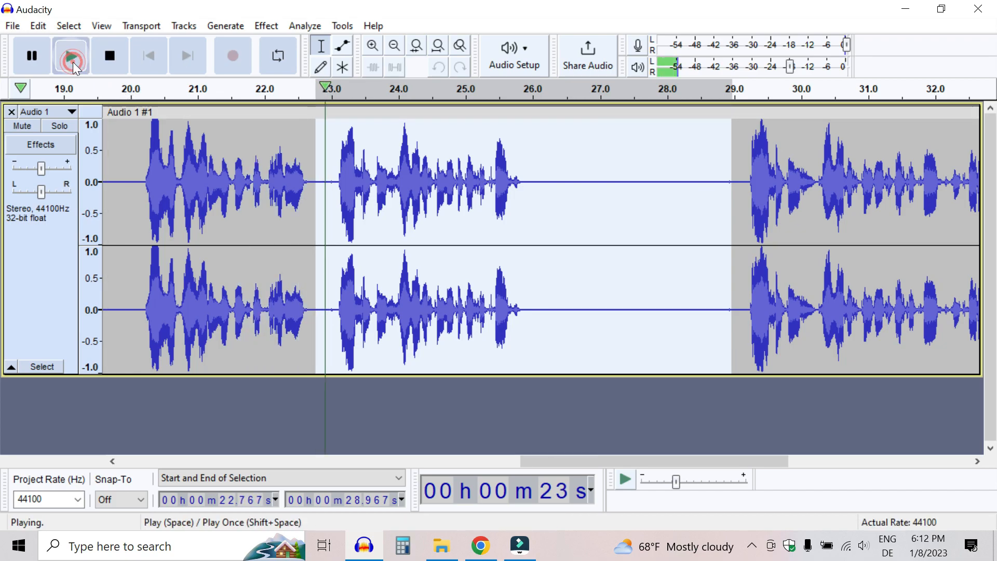
click(108, 58)
key(Delete)
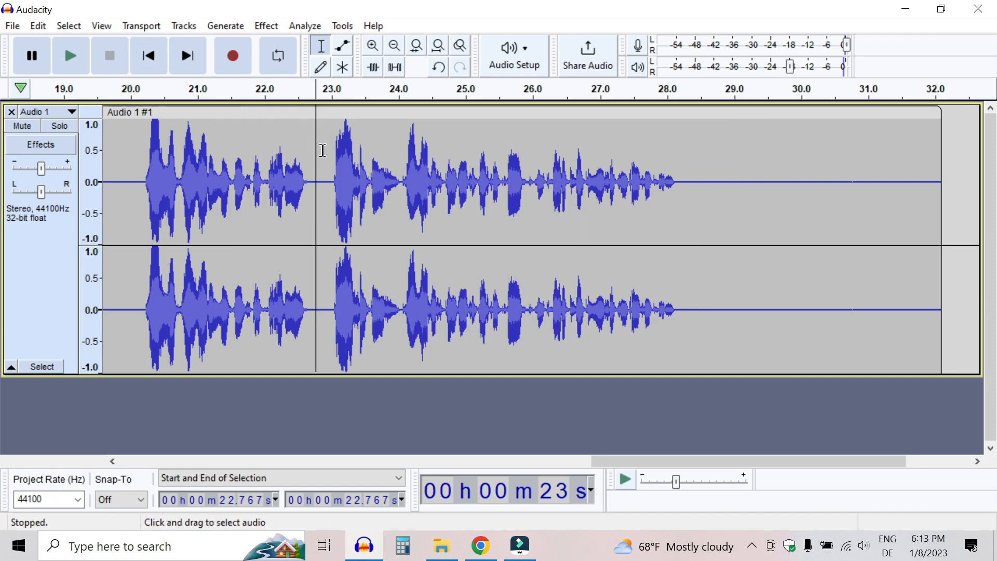
Delete the trailing silence from about 28.6 seconds to the end of the track.
click(710, 200)
drag(710, 200, 942, 229)
key(Delete)
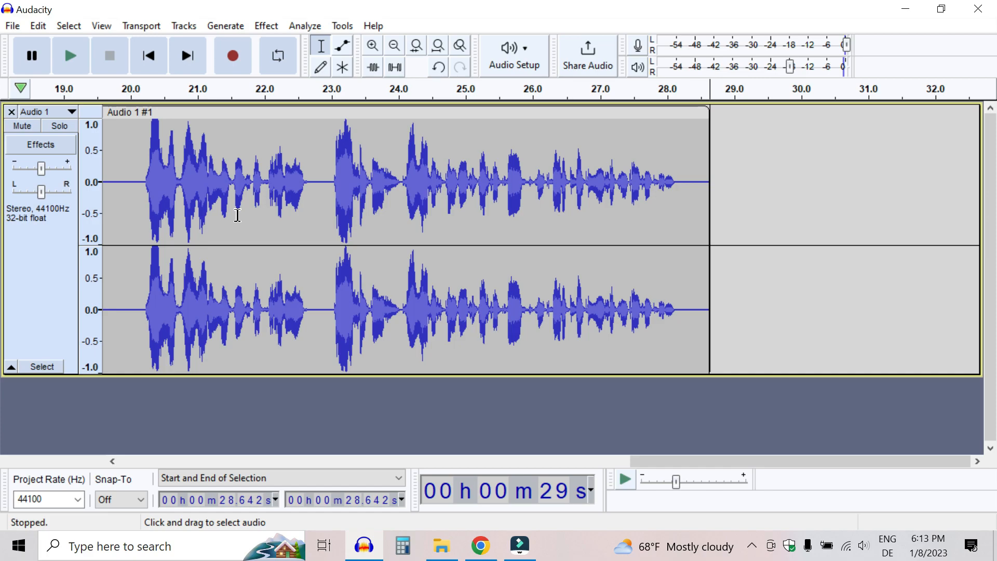
Export the recording as an MP3 named "untitled" to the Desktop, leaving the metadata tags empty.
click(12, 26)
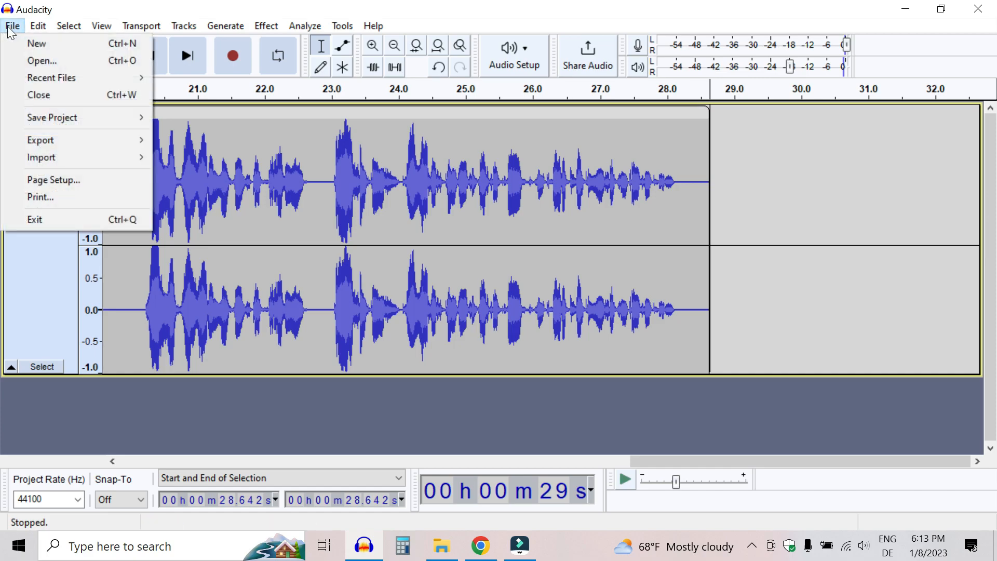
mouse_move(140, 139)
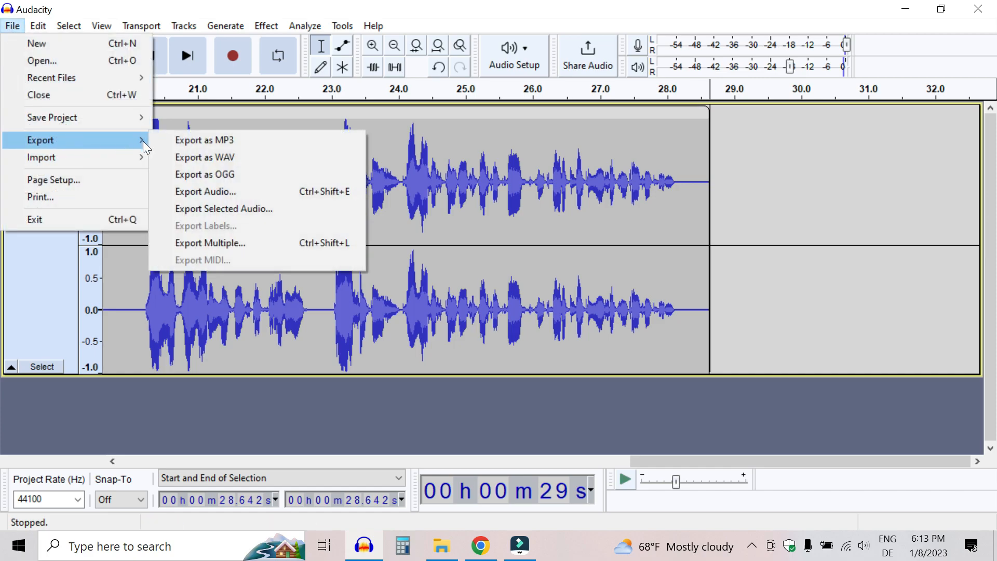
click(212, 146)
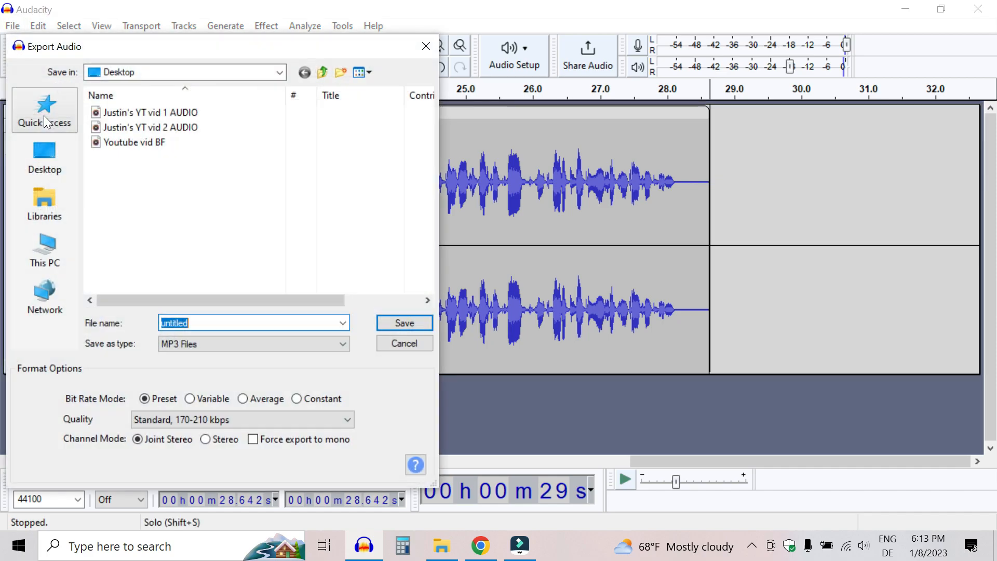
click(50, 146)
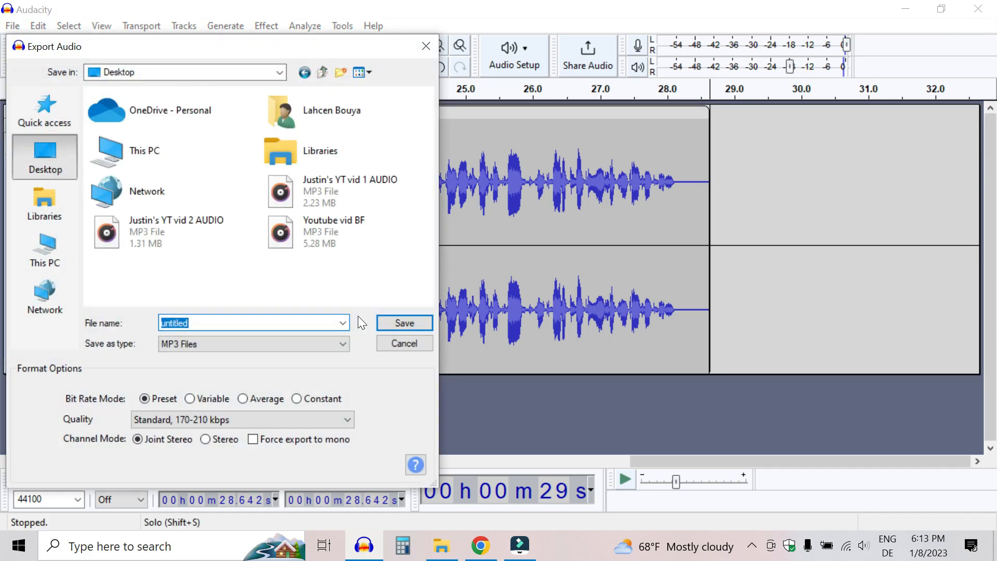
click(406, 325)
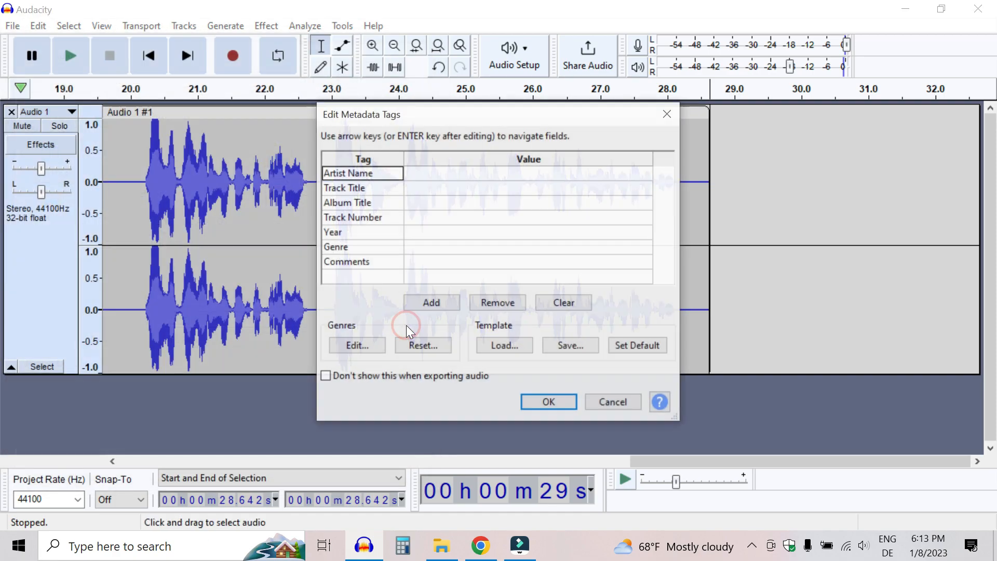
click(548, 404)
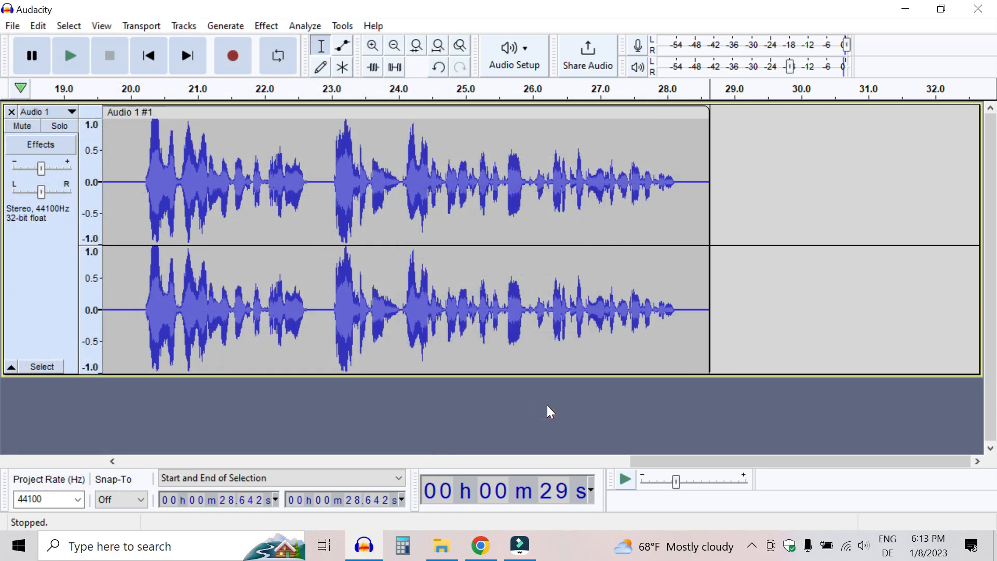
Switch to Wondershare Filmora, import the "untitled" audio file from the Desktop, and add it to the timeline.
click(520, 546)
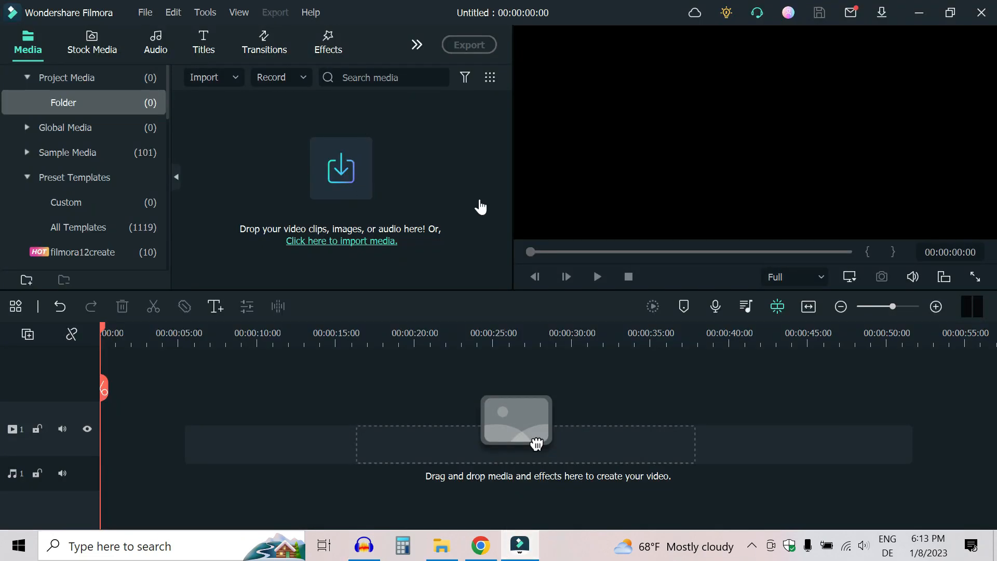
click(342, 178)
click(63, 251)
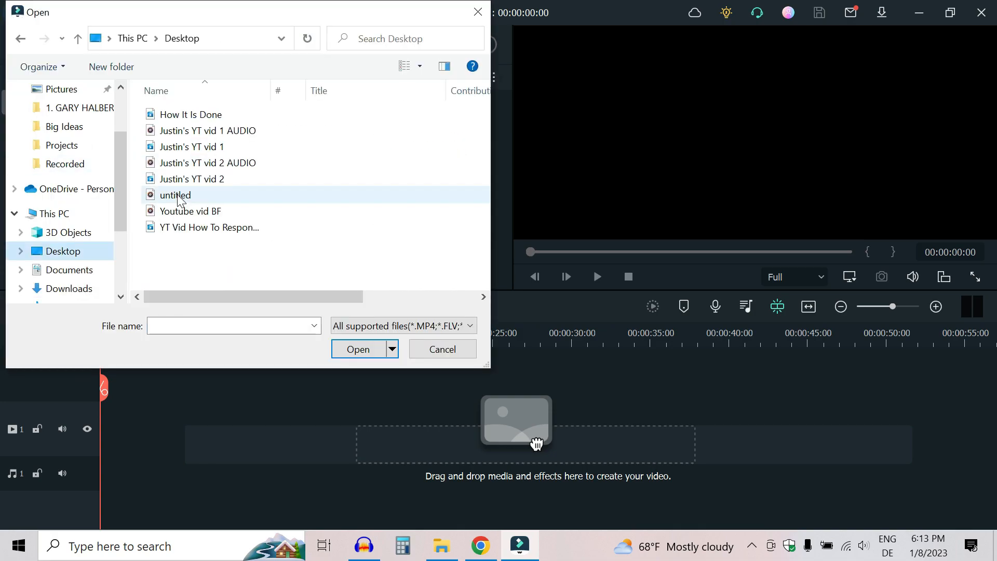
double_click(177, 195)
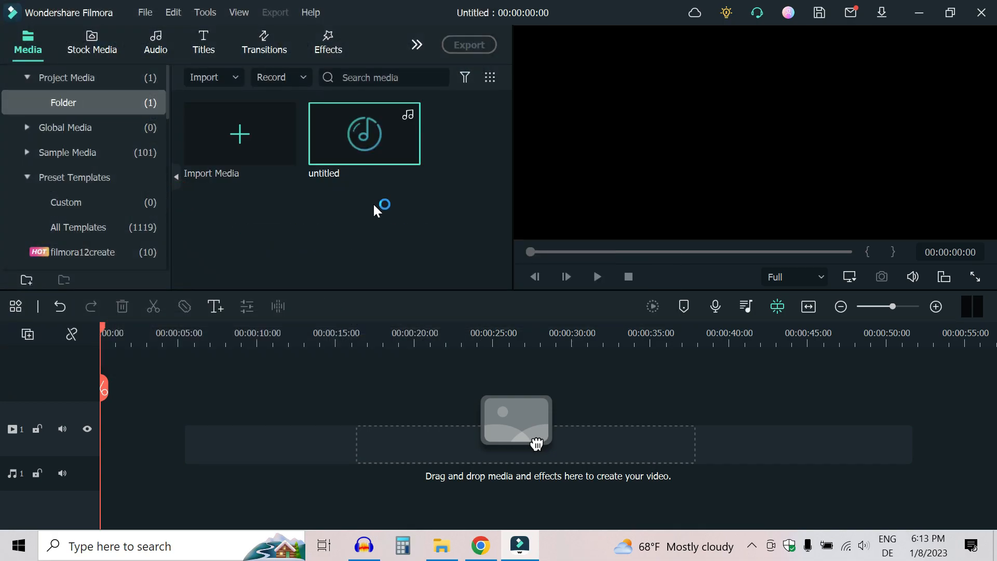
click(408, 153)
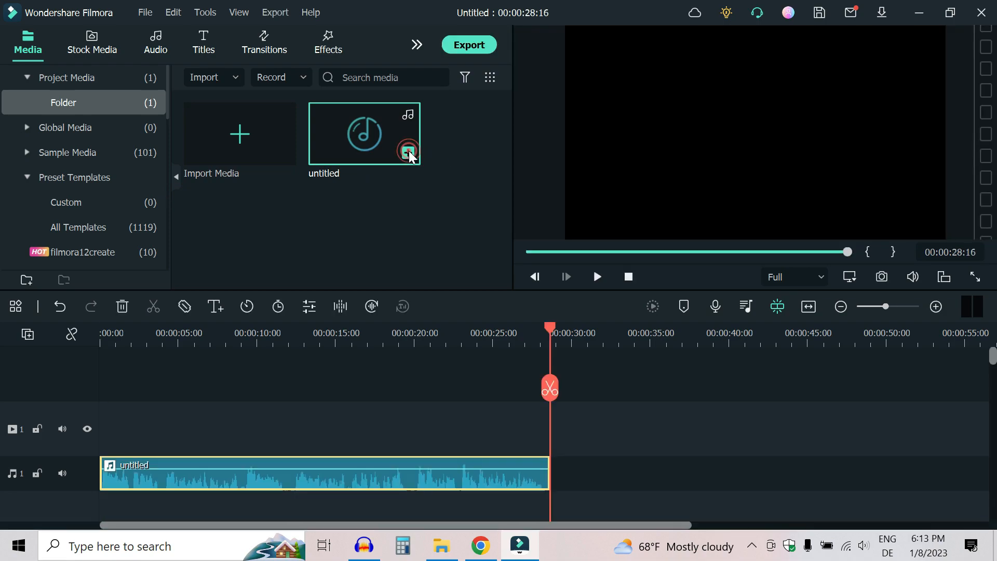
Play the opening of the "untitled" clip from the start of the timeline, and lower the clip's volume line slightly.
click(106, 332)
drag(154, 337, 238, 337)
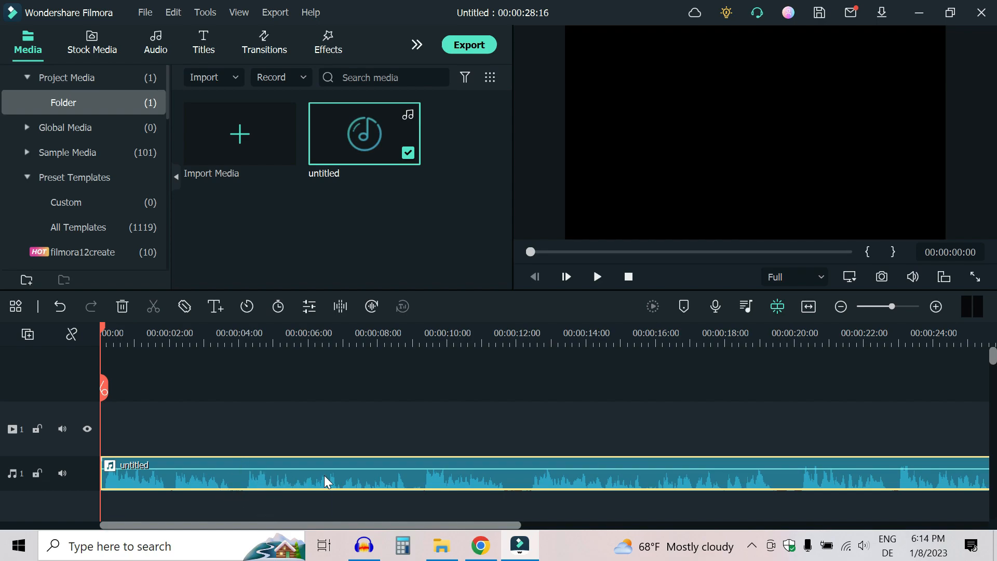
key(space)
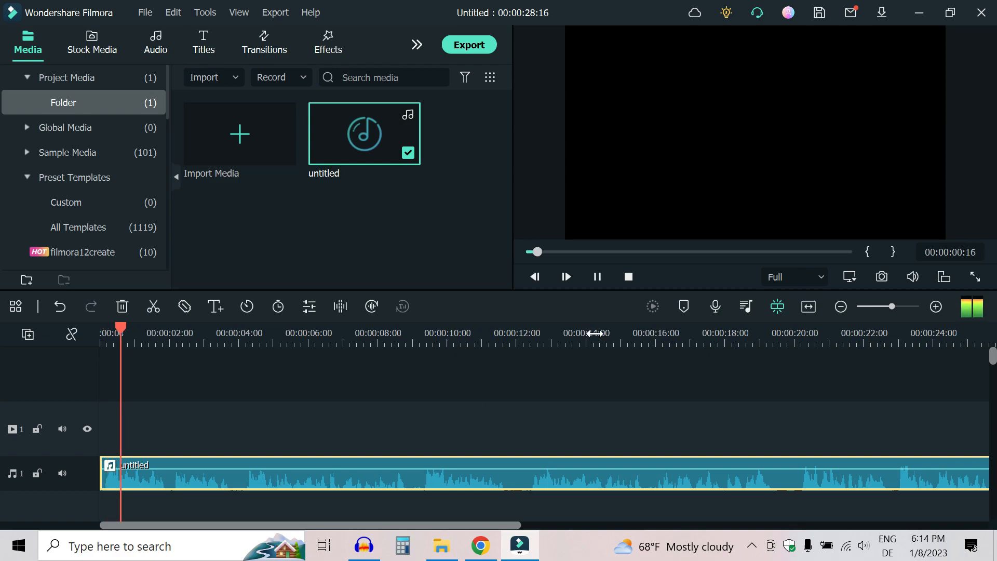
click(598, 276)
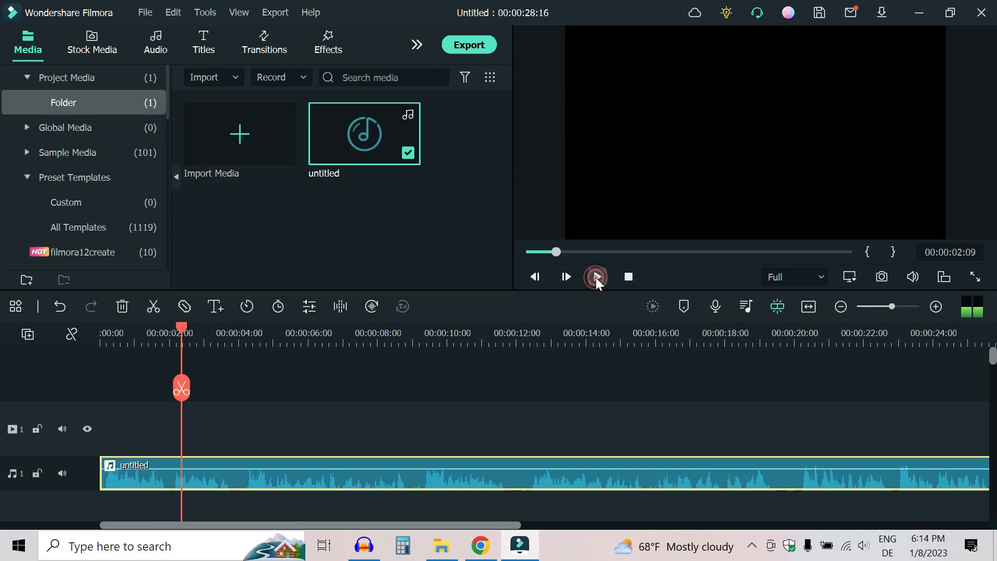
drag(432, 470, 431, 472)
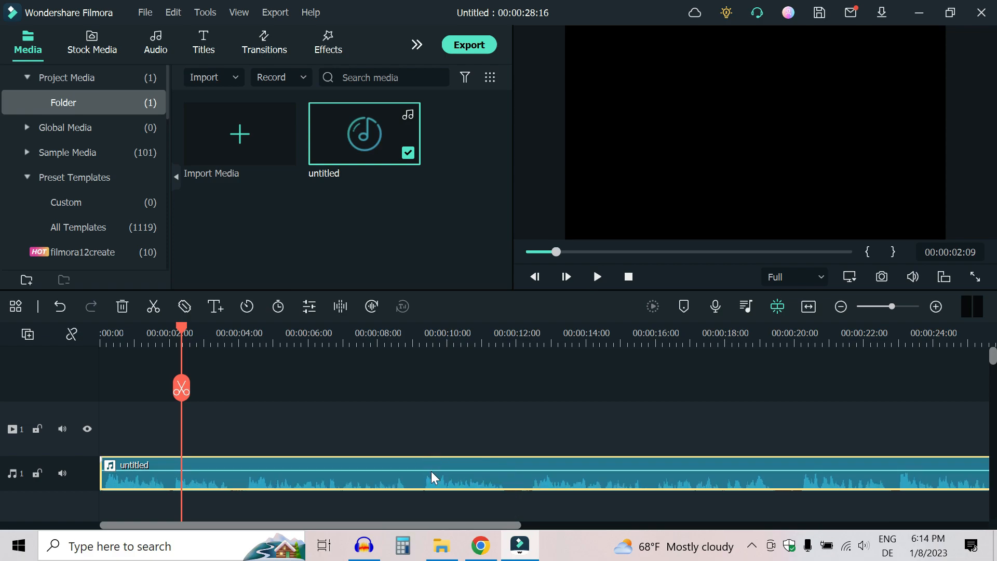
Listen on to the first pause in the speech and split the clip at 00:00:04:02.
key(space)
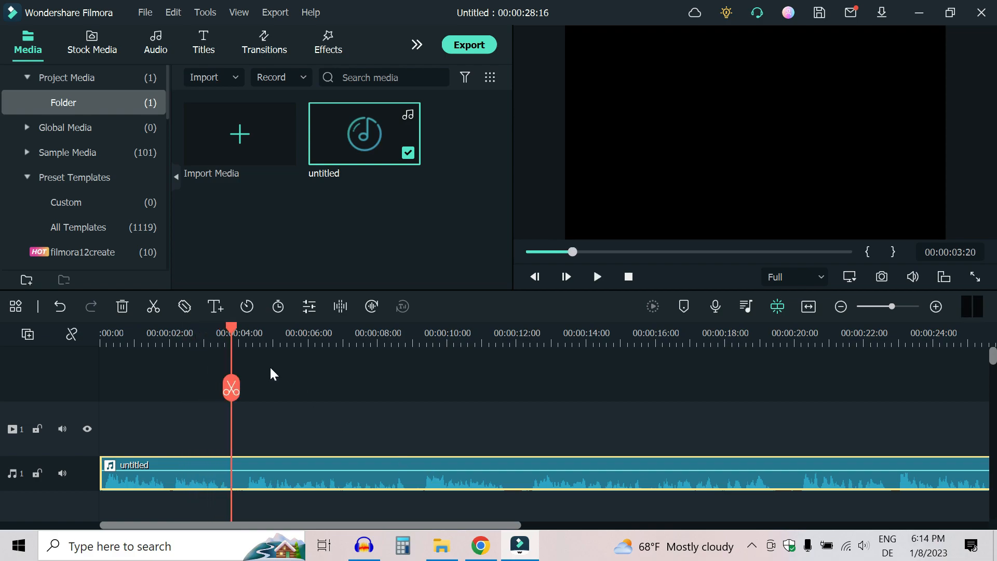
drag(236, 329, 242, 335)
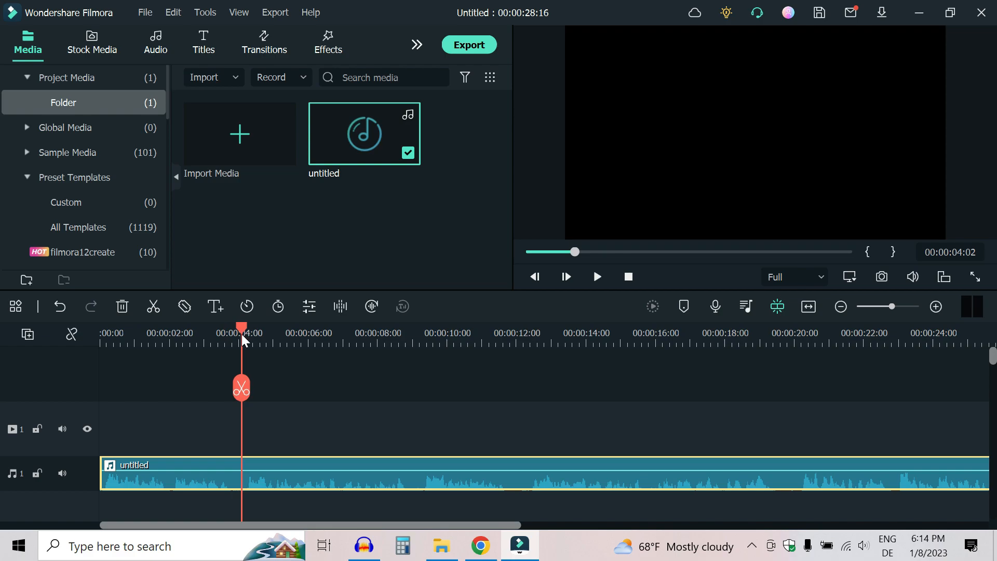
click(242, 396)
Play the second segment up to its closing pause and split the audio at 00:00:12:03.
key(space)
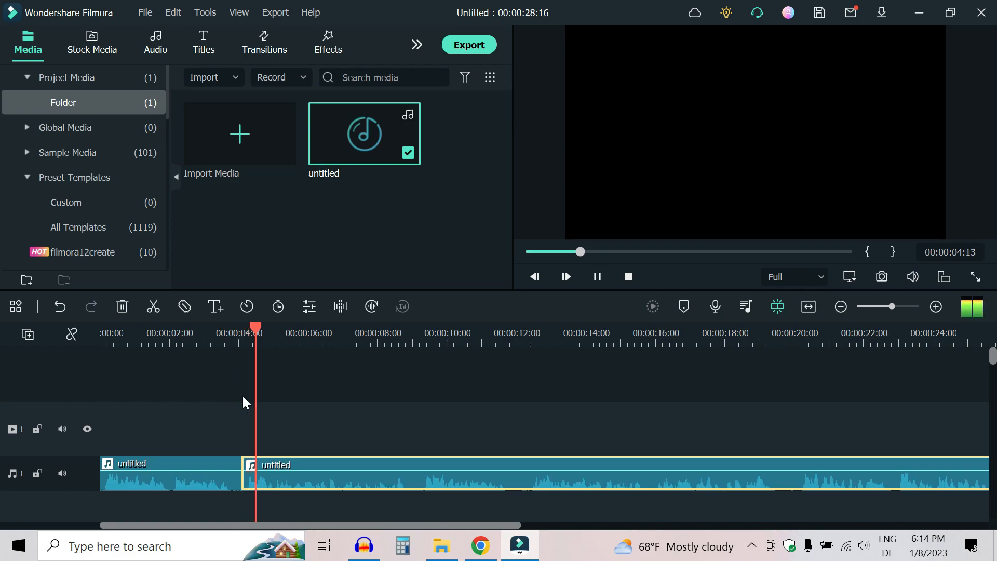
click(601, 278)
click(600, 278)
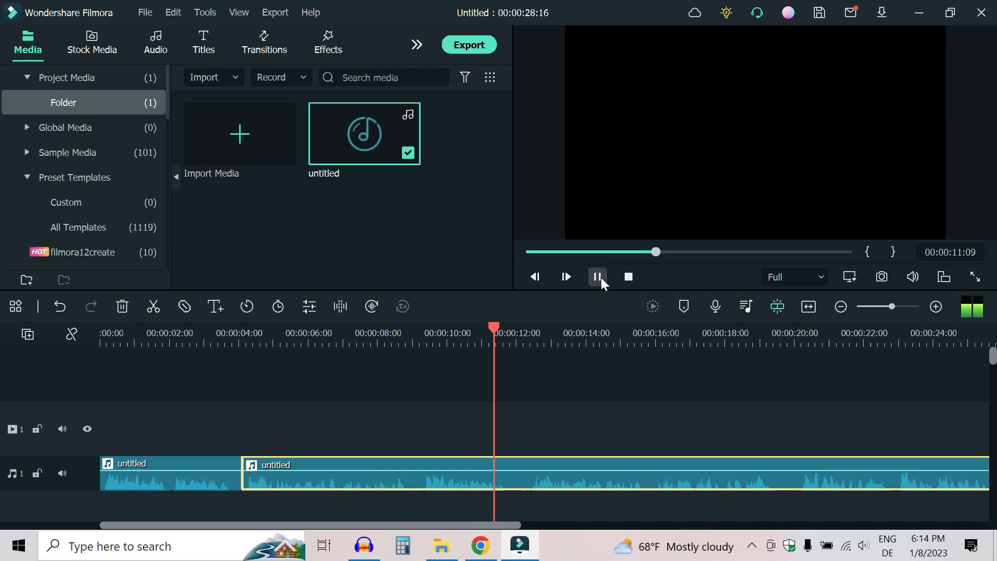
click(601, 278)
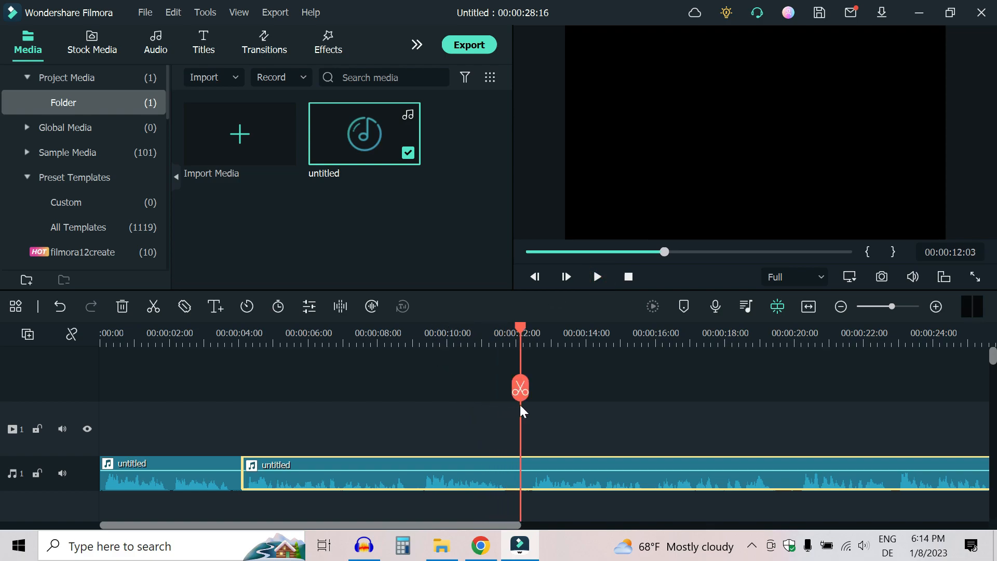
click(520, 389)
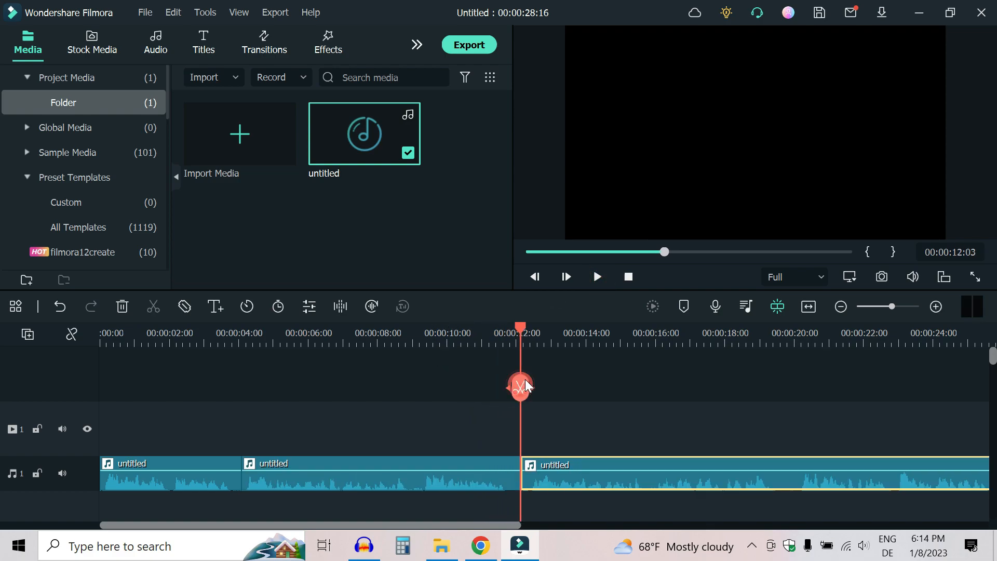
Play the third segment and split the audio at the pause at about 19.8 seconds.
click(600, 277)
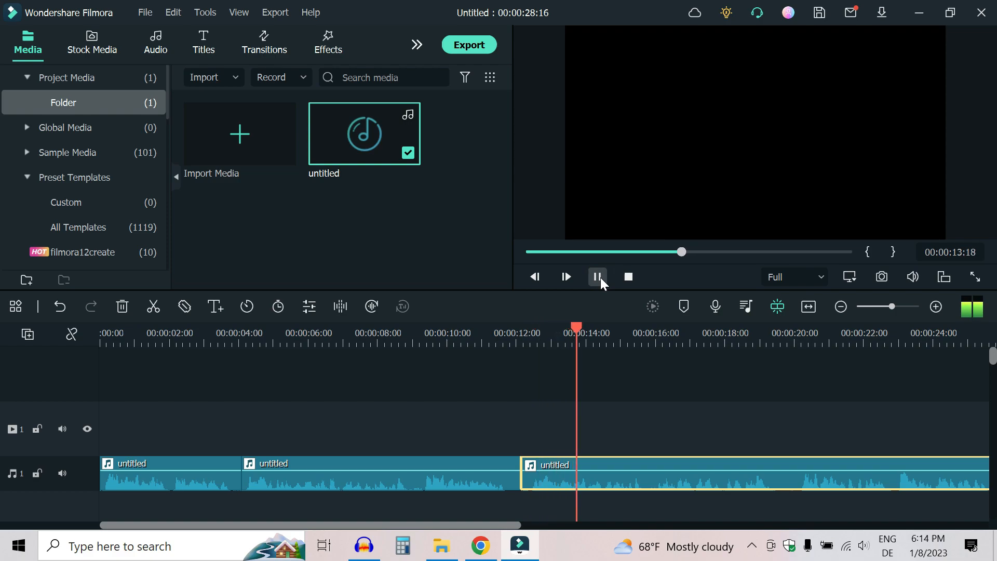
drag(481, 525, 623, 530)
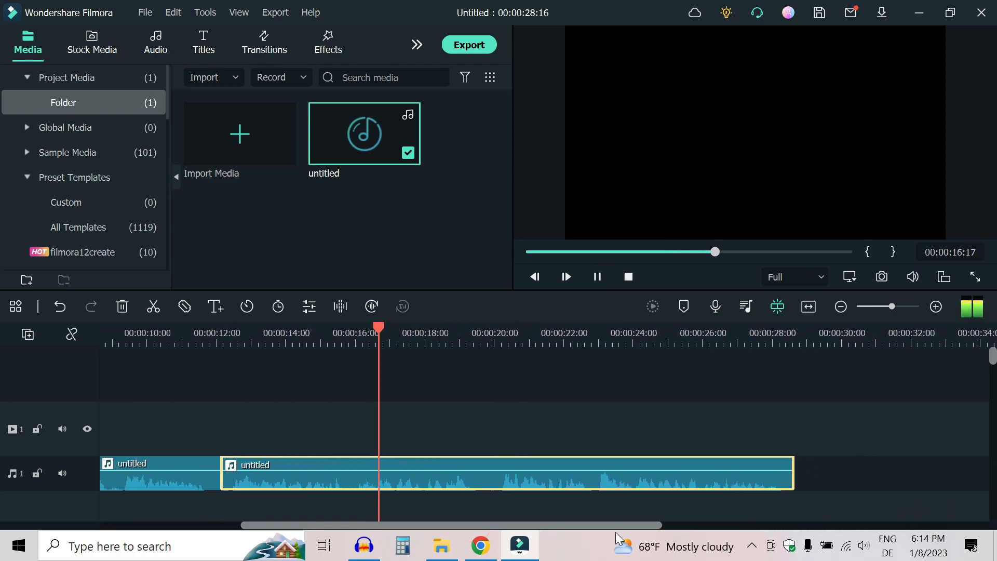
click(595, 278)
click(482, 389)
Listen to the remaining audio to its end, and return to the first segment at the start of the timeline.
key(space)
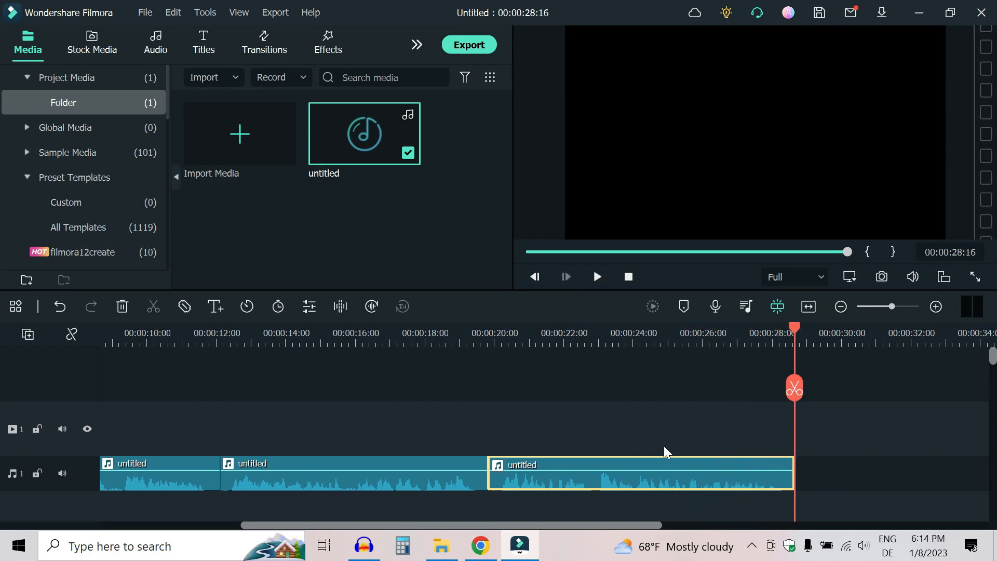
drag(626, 525, 408, 514)
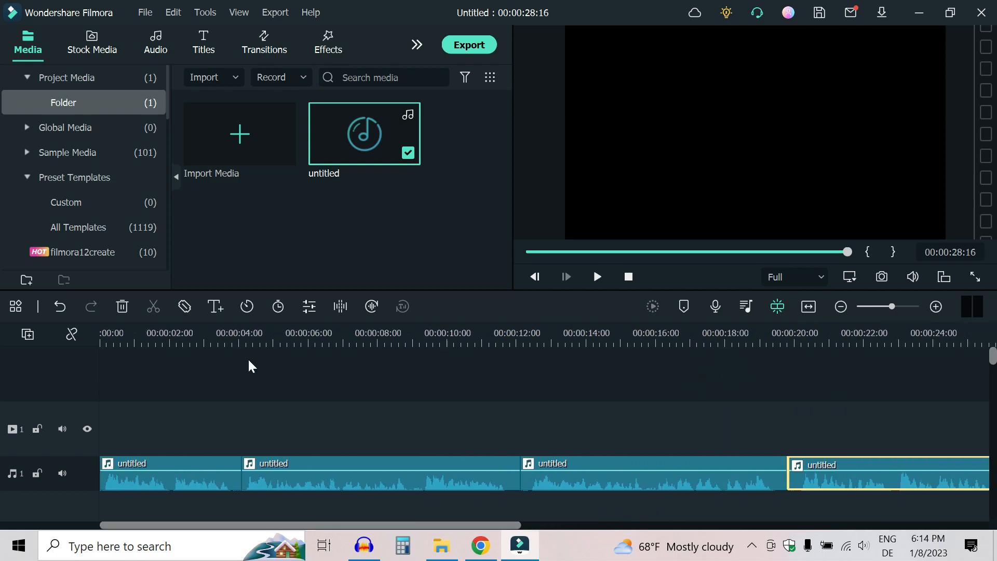
click(291, 372)
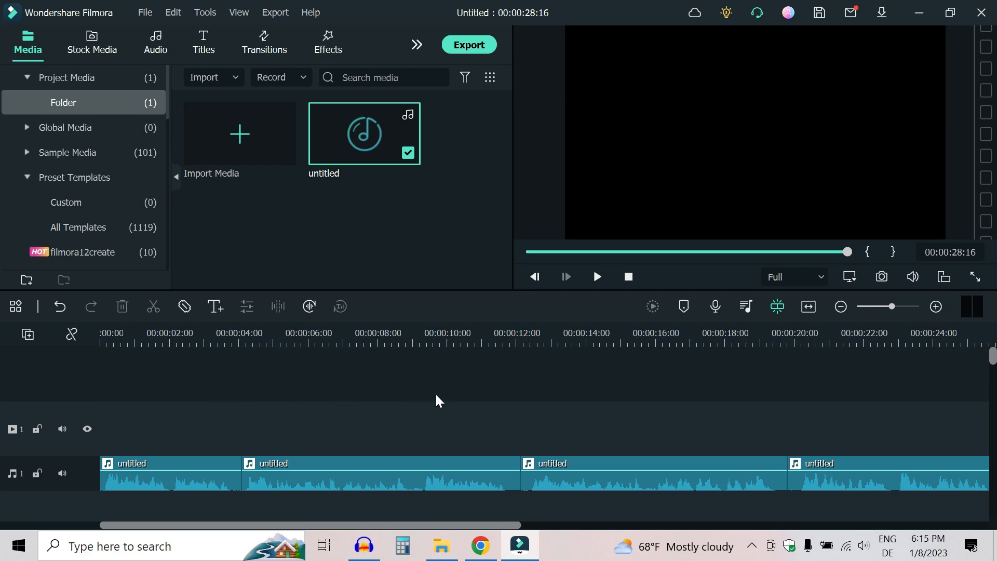
drag(565, 252, 504, 254)
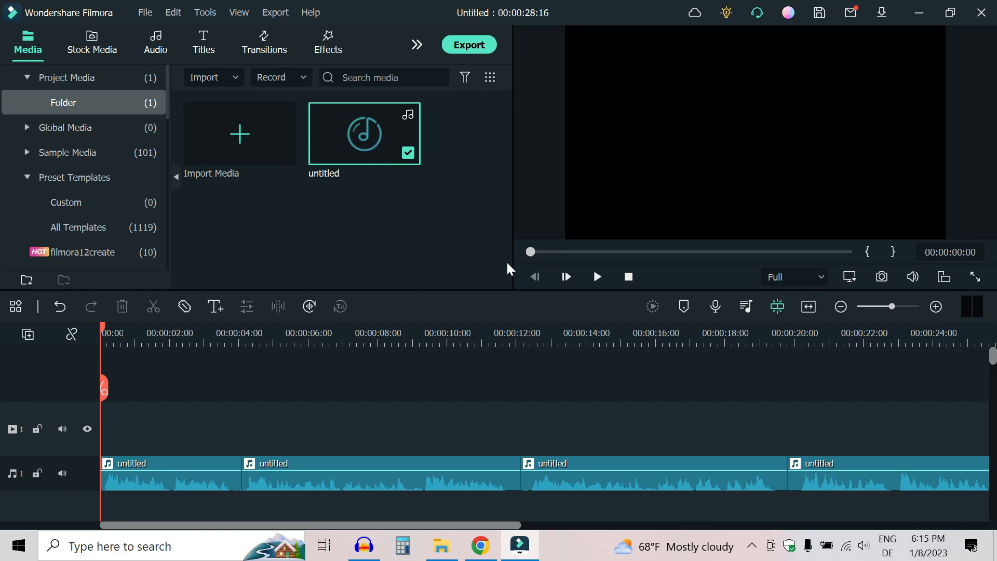
click(161, 489)
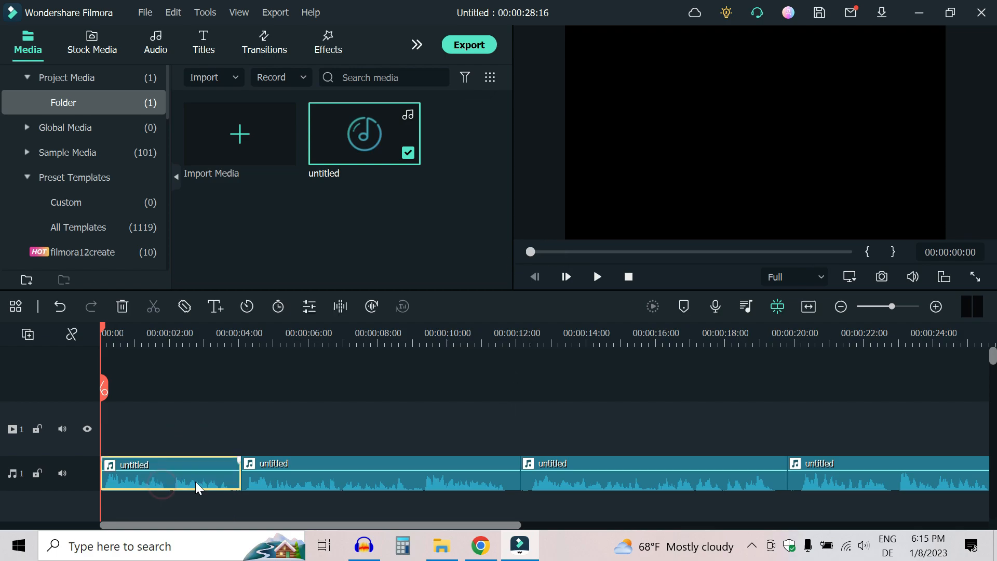
Switch to Canva in the browser and create a new blank Video design at 1920 × 1080 px.
click(481, 545)
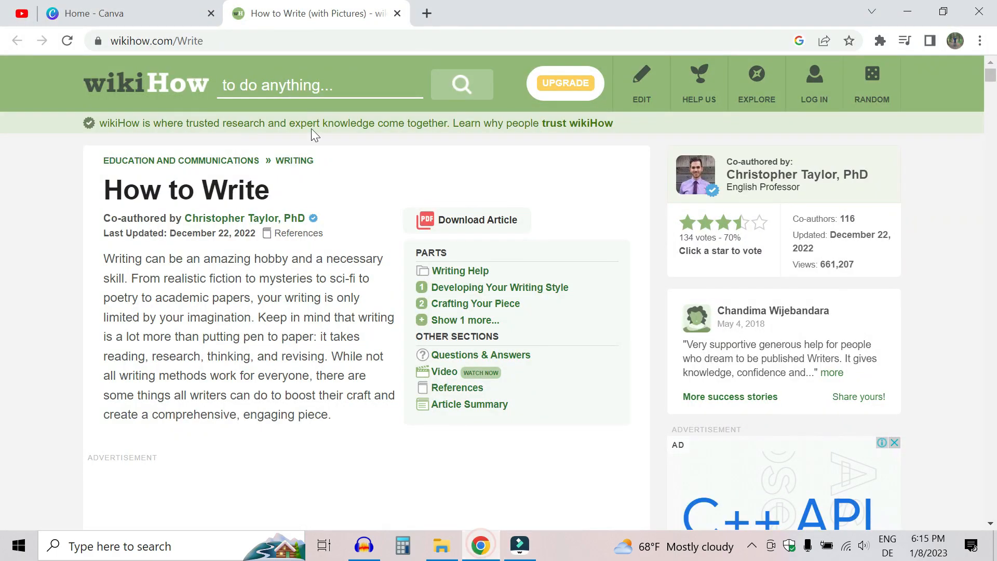
click(107, 13)
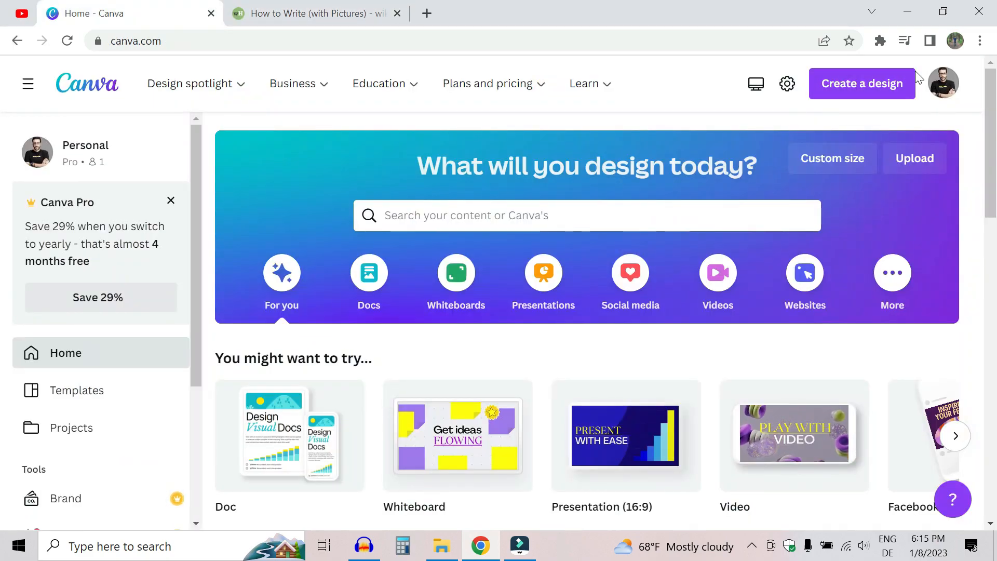
click(852, 71)
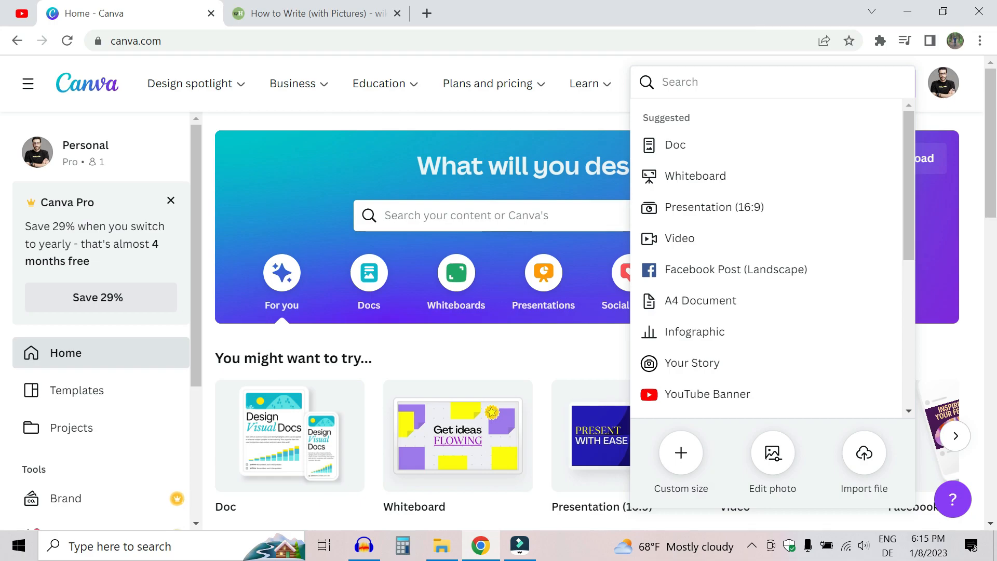
text(vide)
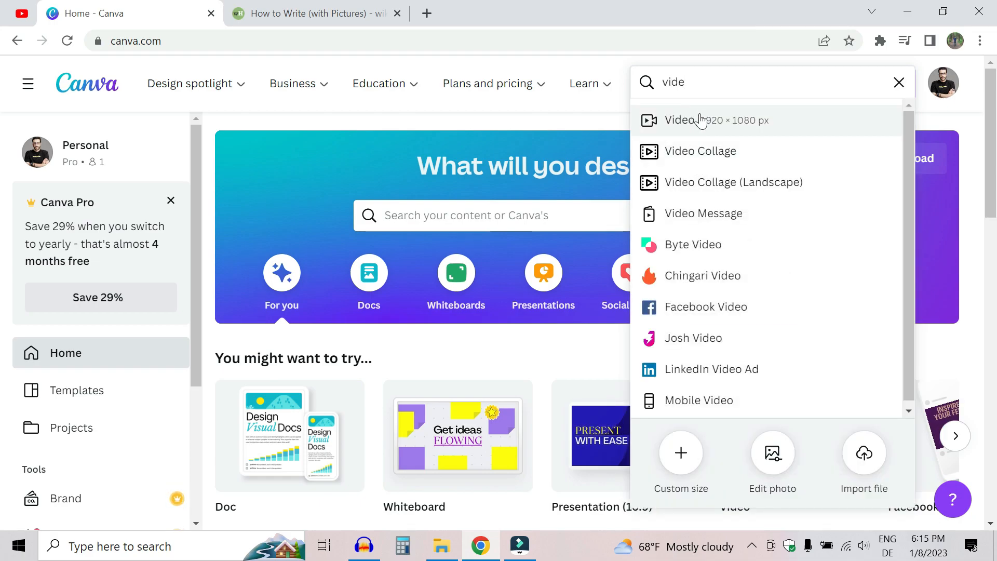
click(710, 119)
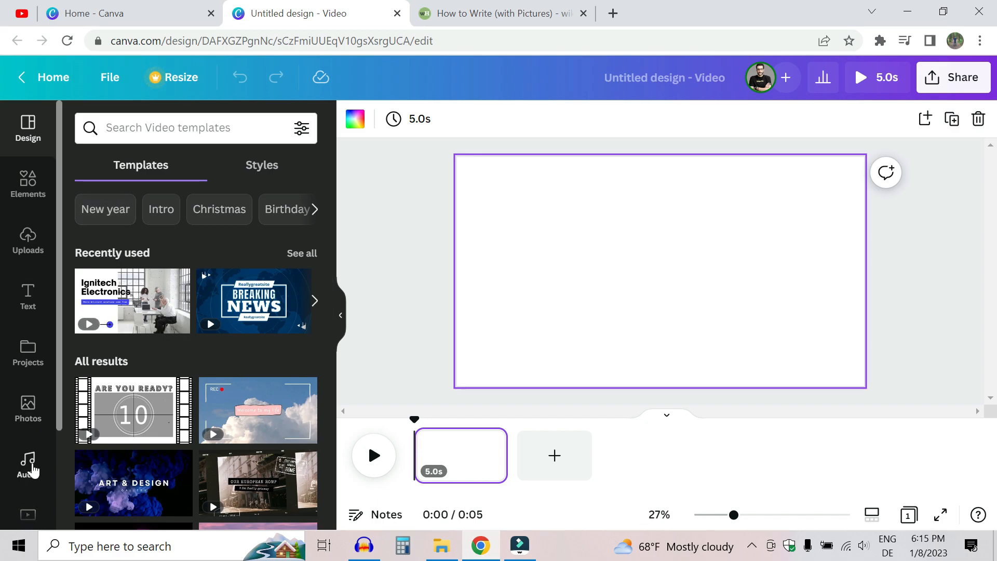
click(435, 240)
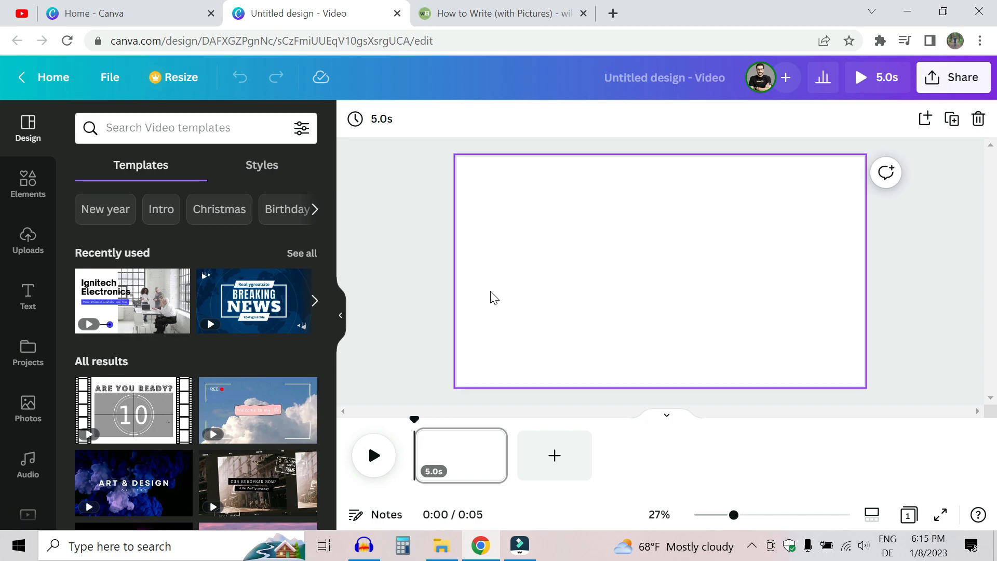
Switch to Filmora, listen to the first segment, and review the matching opening lines of the wikiHow article in the browser.
click(520, 546)
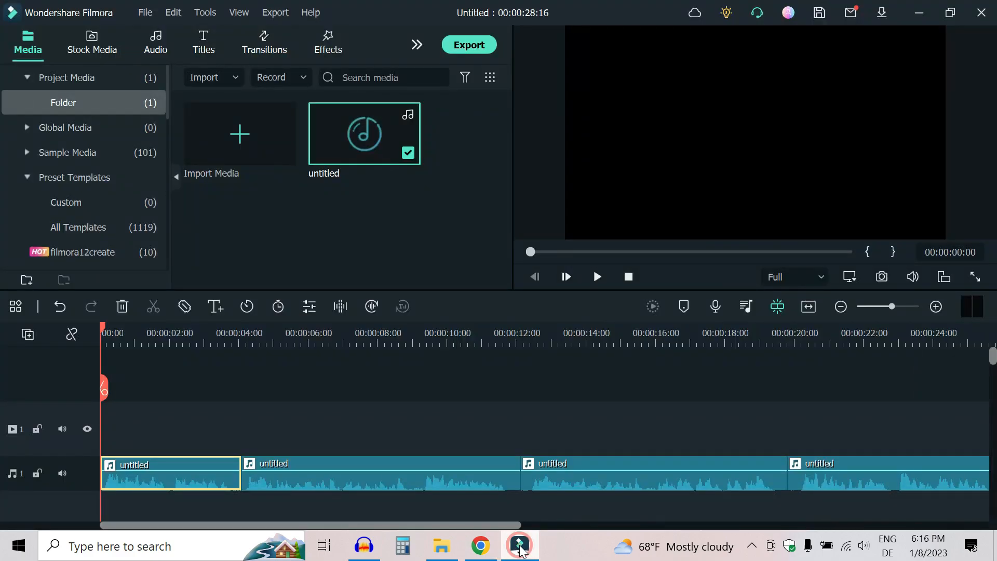
key(space)
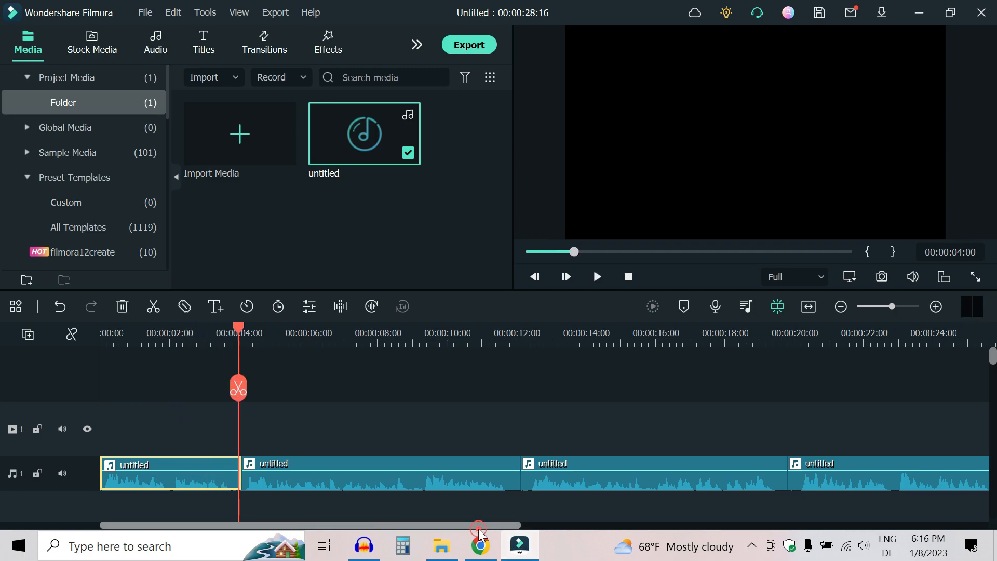
click(480, 543)
click(496, 10)
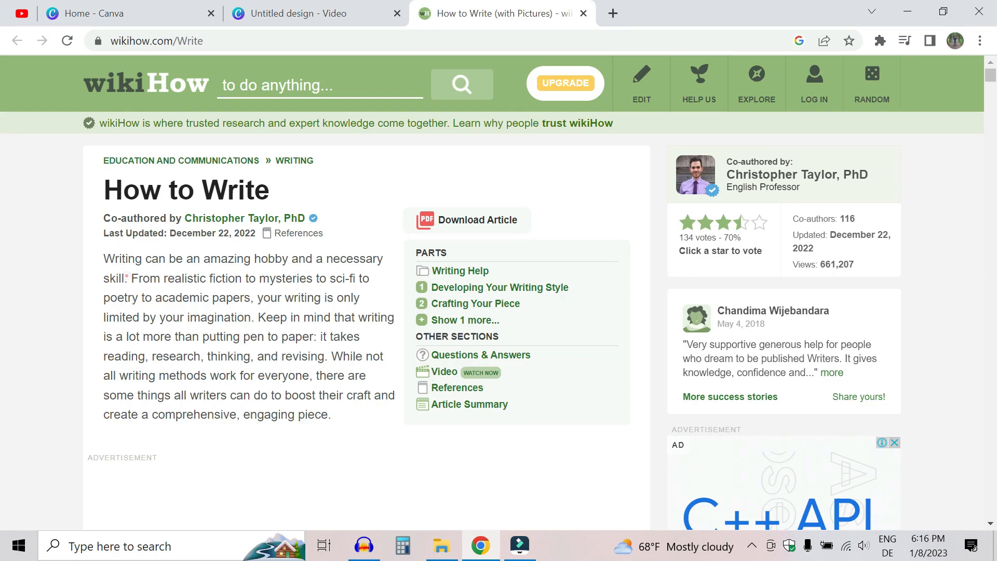
drag(127, 277, 102, 264)
click(349, 7)
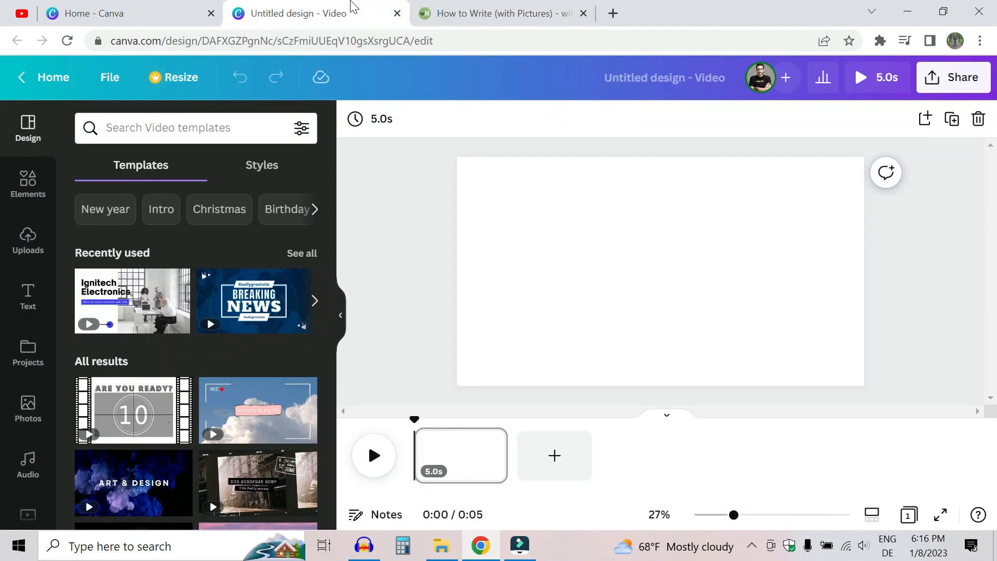
key(alt+Tab)
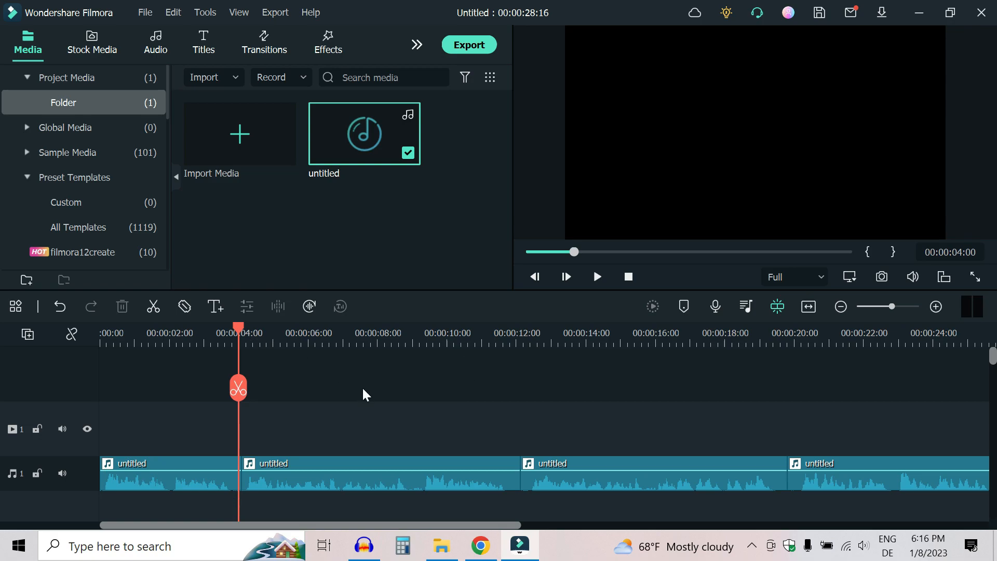
In Canva, search the video templates for "writing" and apply the first page of "White Creative How To Be Productive At Home Video".
click(481, 545)
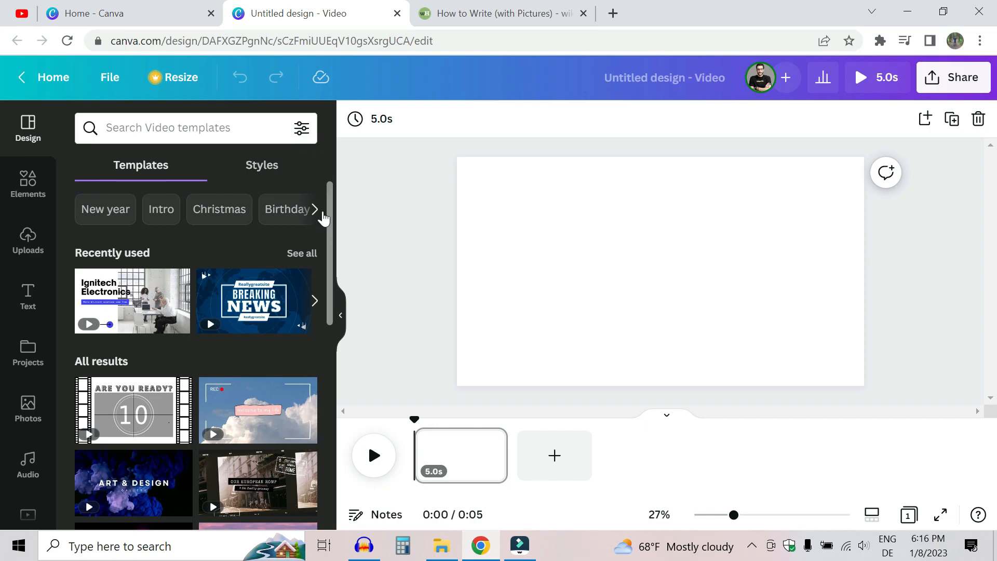
click(192, 130)
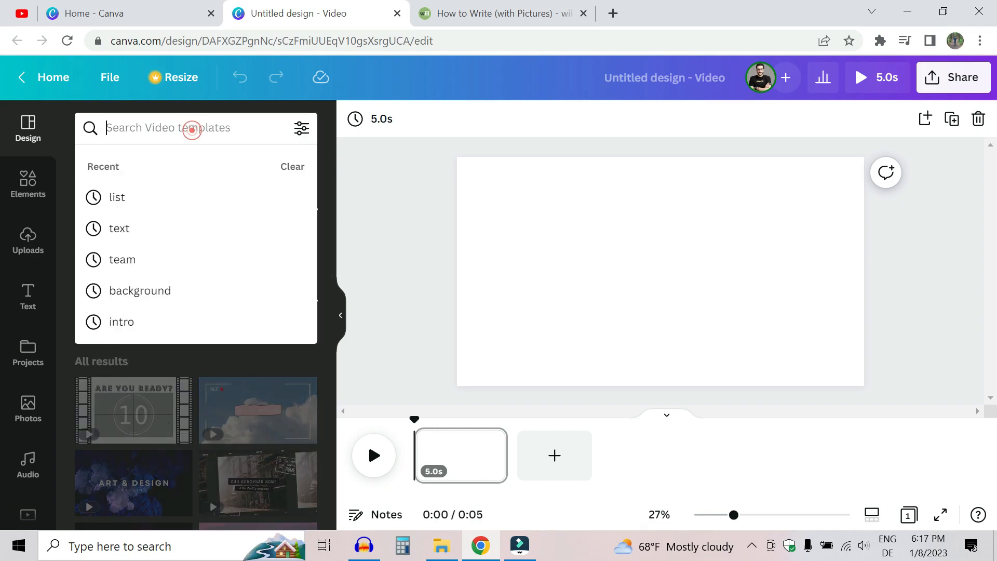
text(writing)
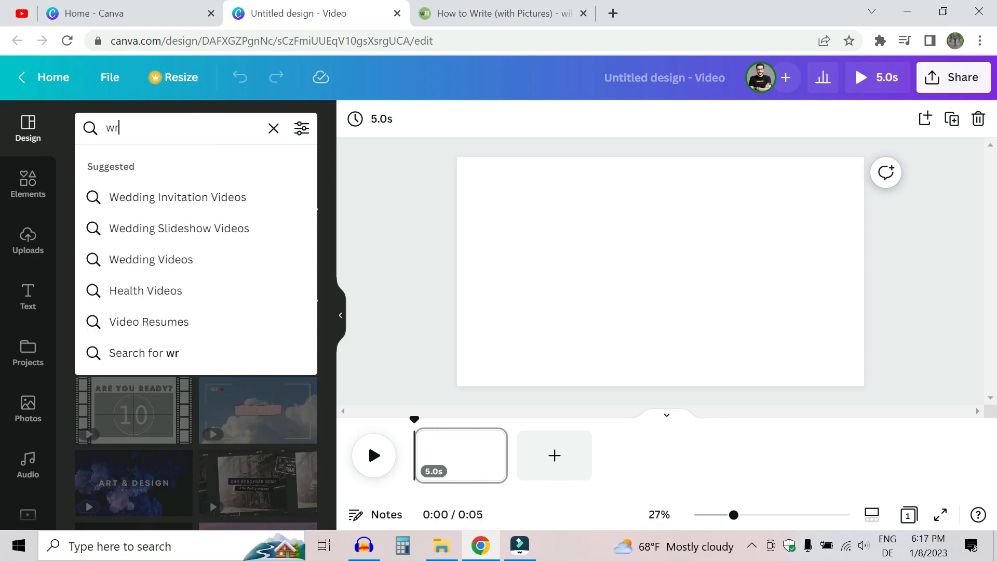
key(Return)
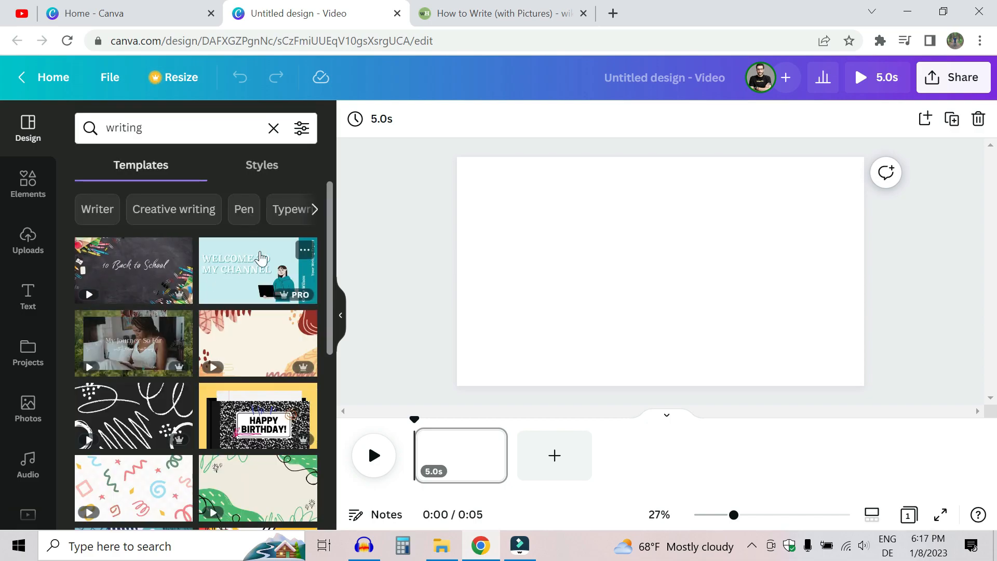
click(332, 194)
drag(331, 210, 341, 395)
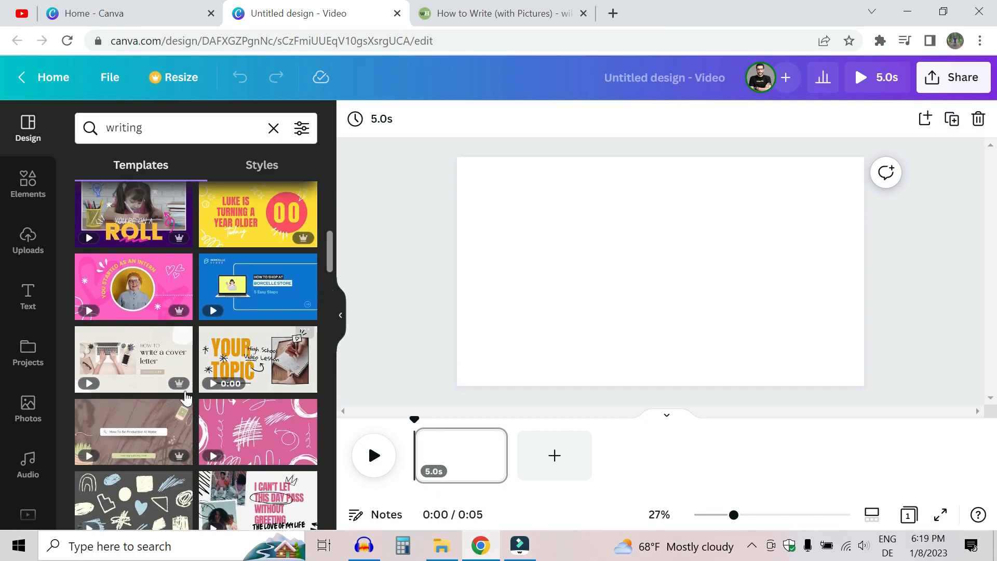
click(149, 439)
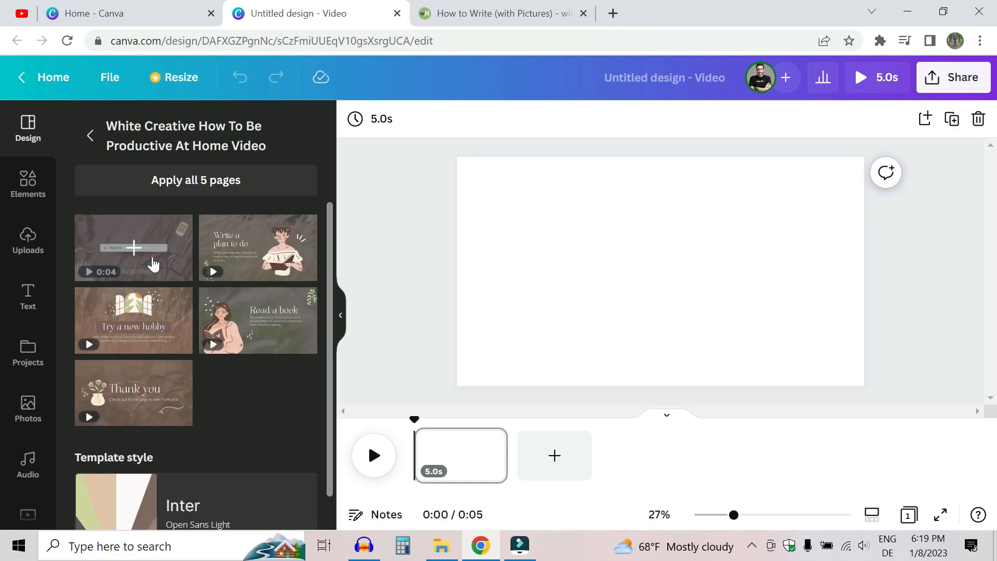
click(151, 260)
Delete the page's lower caption with its box and the phone graphic, and change the search-bar text to "Why Write?".
click(661, 354)
key(Delete)
click(660, 354)
key(Delete)
click(823, 214)
key(Delete)
double_click(594, 271)
text(Why Write?)
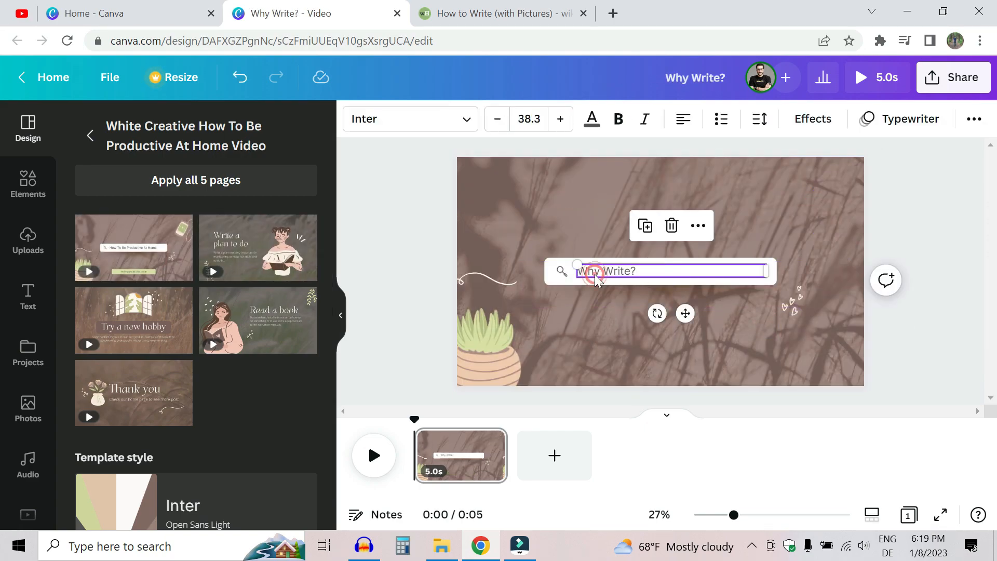
Delete the magnifier icon from the title bar and center the "Why Write?" text.
click(559, 270)
click(689, 270)
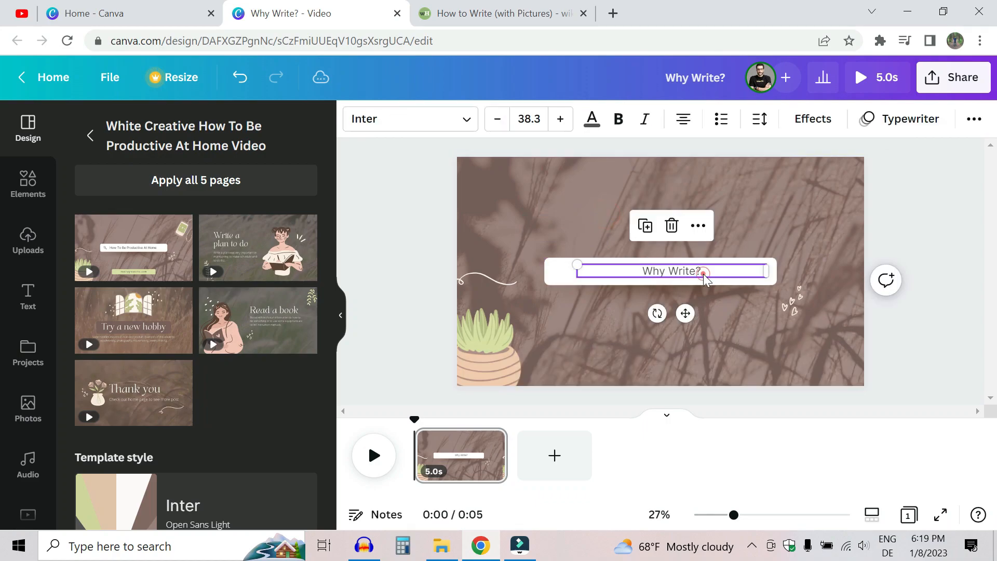
click(924, 192)
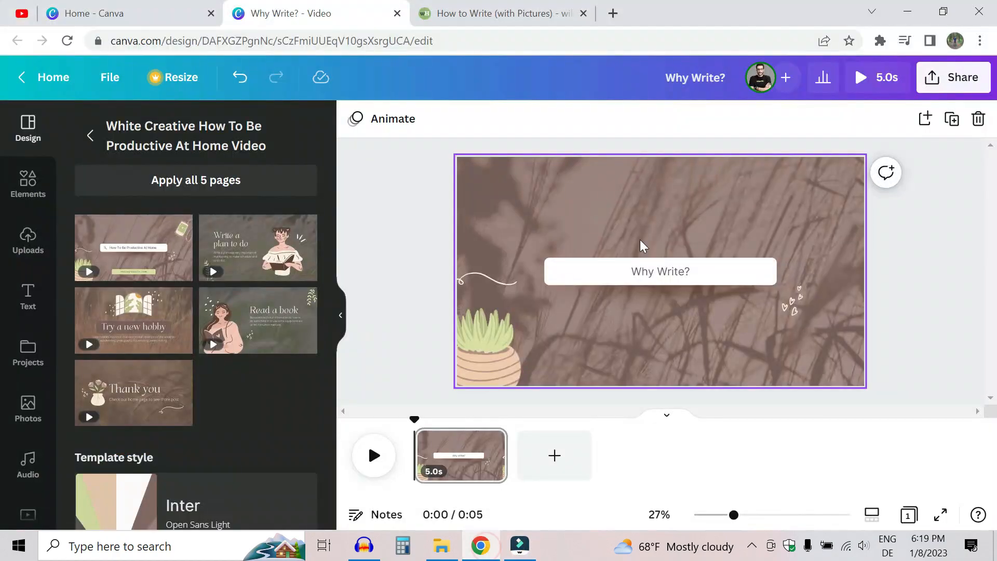
Trim the page's background video to 4.0 seconds and preview the page.
double_click(641, 245)
drag(578, 119, 534, 127)
click(967, 118)
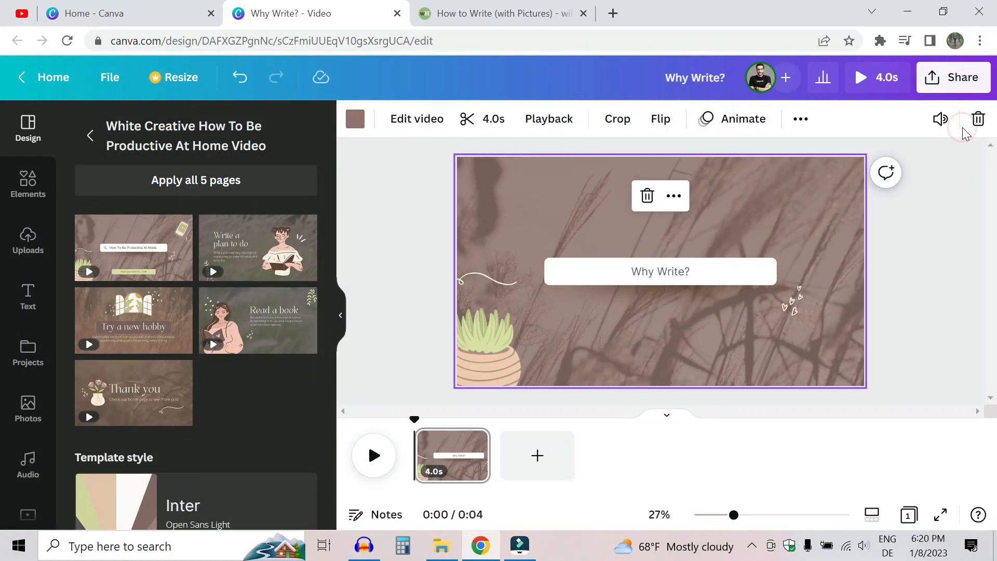
click(922, 304)
click(882, 82)
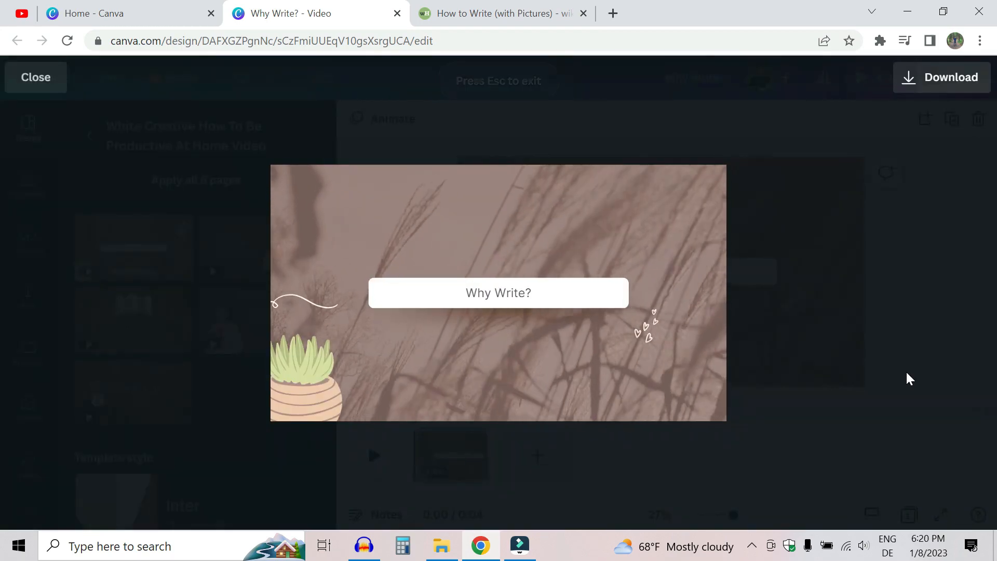
click(908, 377)
Narrow the white bar from both ends to fit closely around "Why Write?", and preview the page.
click(757, 264)
drag(777, 271, 705, 271)
drag(543, 269, 618, 269)
click(918, 228)
click(883, 79)
click(884, 284)
Change the "Why Write?" text animation from Typewriter to Merge and preview the page.
click(663, 271)
click(901, 119)
scroll(198, 312, down, 5)
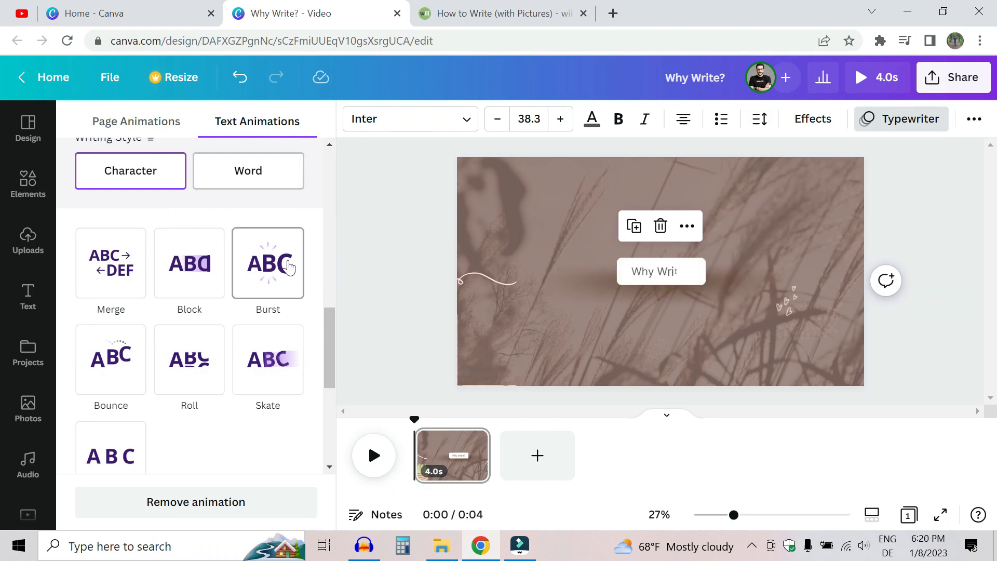
click(104, 265)
click(394, 218)
click(883, 78)
click(871, 391)
Try black as the background video's color and view the page full screen.
click(696, 198)
click(356, 119)
scroll(251, 364, down, 3)
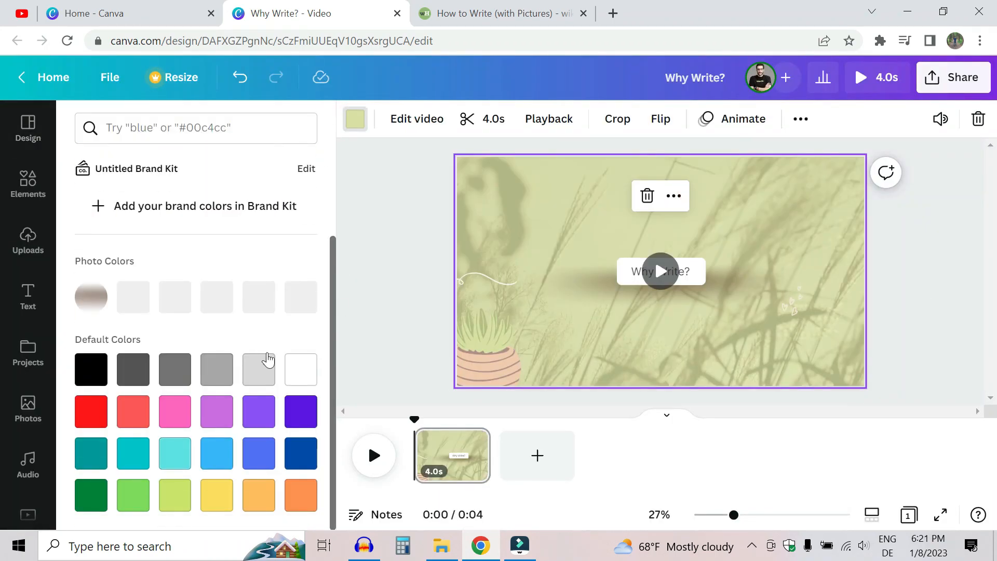
click(313, 456)
click(91, 370)
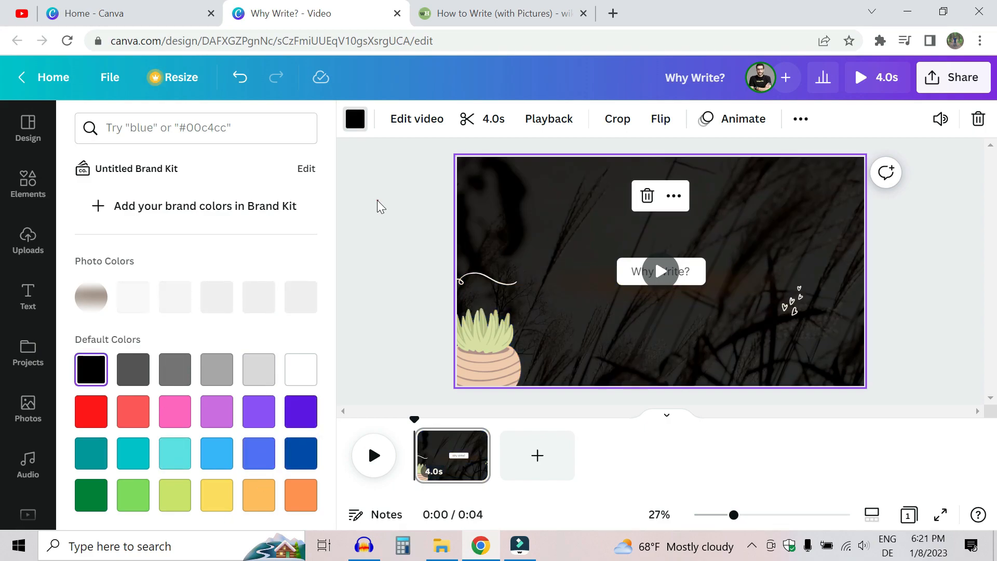
click(940, 515)
key(Escape)
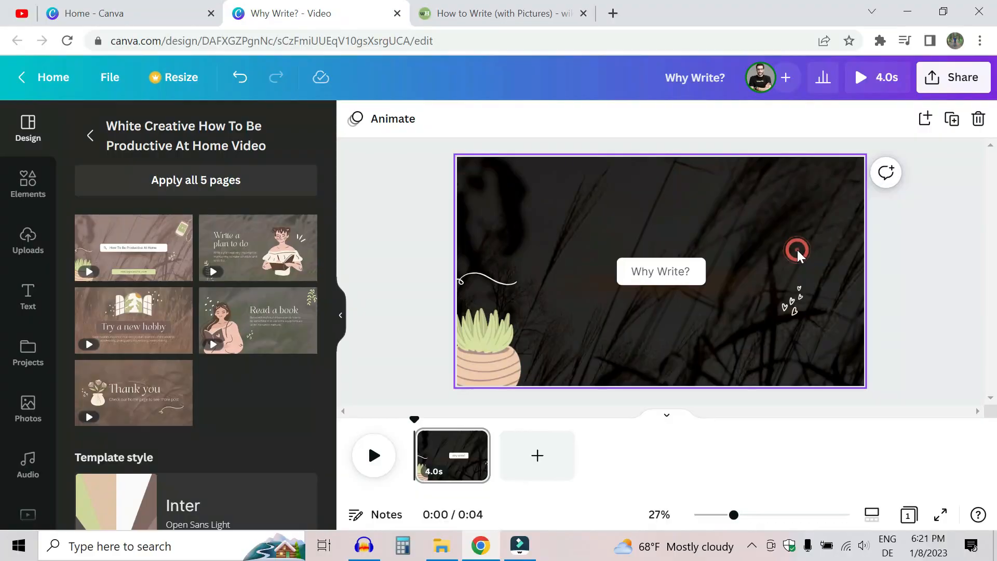
Recolor the background video white and the box behind "Why Write?" black.
click(478, 194)
click(354, 119)
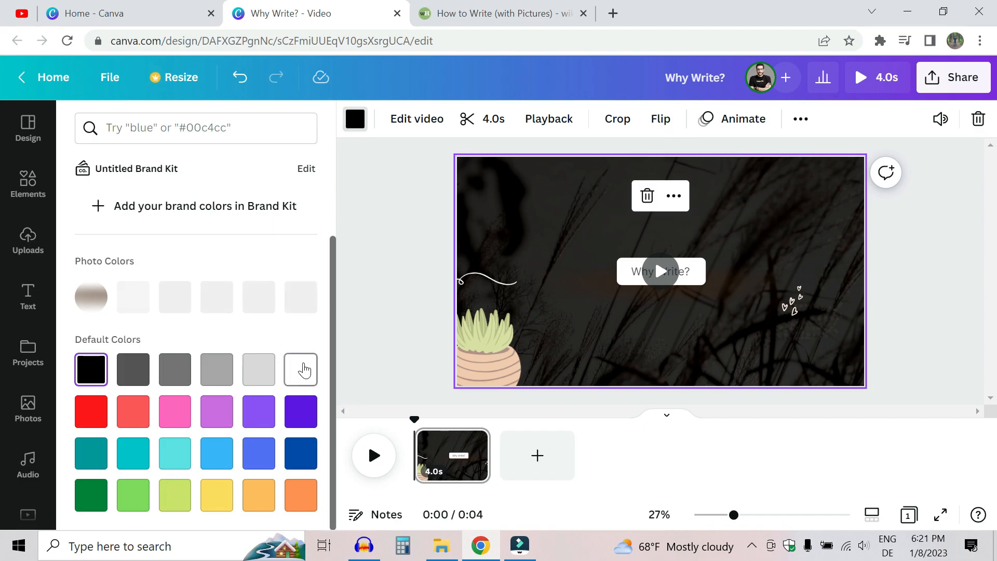
click(297, 370)
click(702, 284)
click(702, 283)
click(354, 119)
click(89, 497)
Set the "Why Write?" text color to white and preview the page full screen.
click(661, 271)
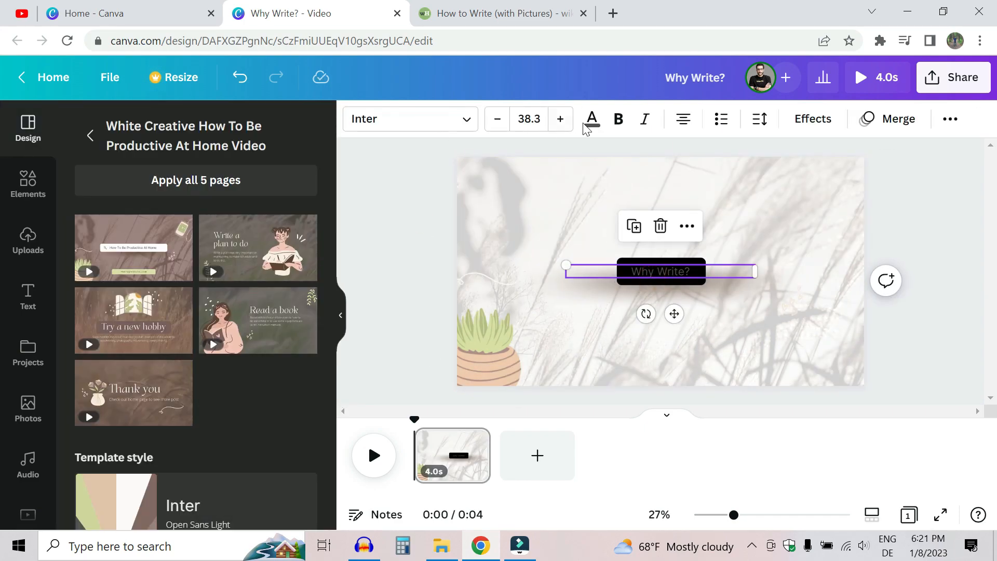
click(591, 121)
click(217, 245)
click(408, 254)
click(864, 78)
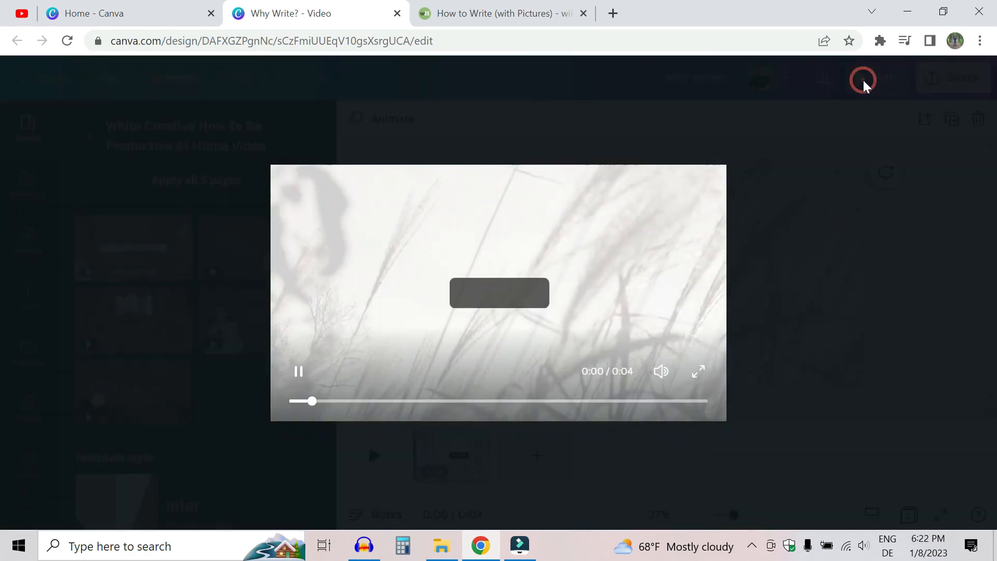
click(702, 372)
click(969, 545)
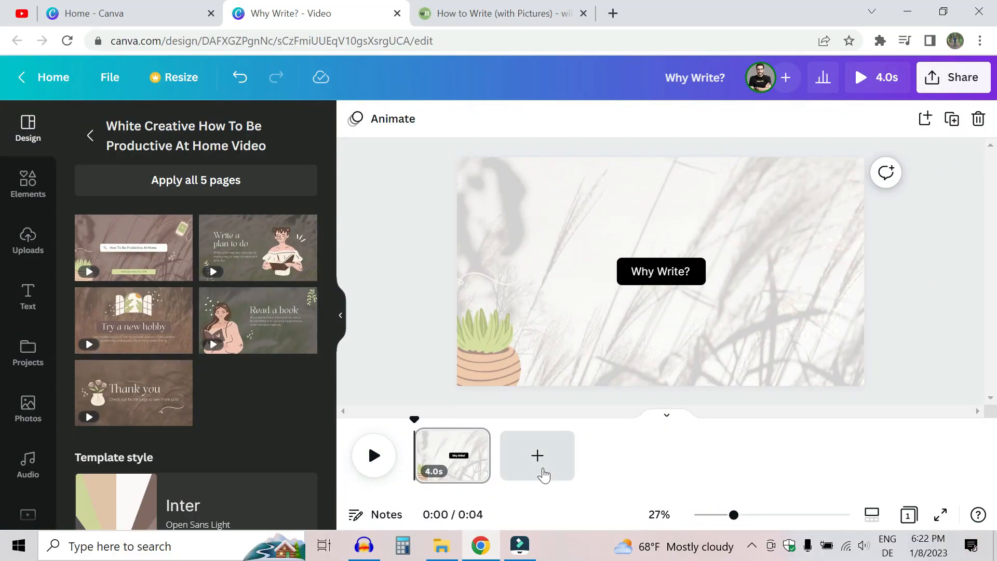
Add a blank second page, and switch to Filmora to listen to the second voice-over segment.
click(537, 460)
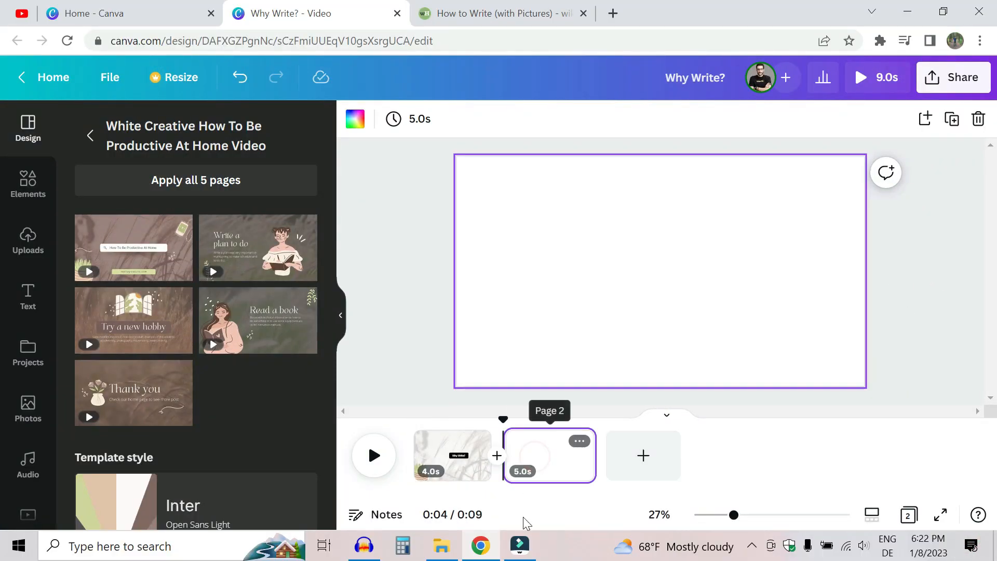
click(520, 545)
key(space)
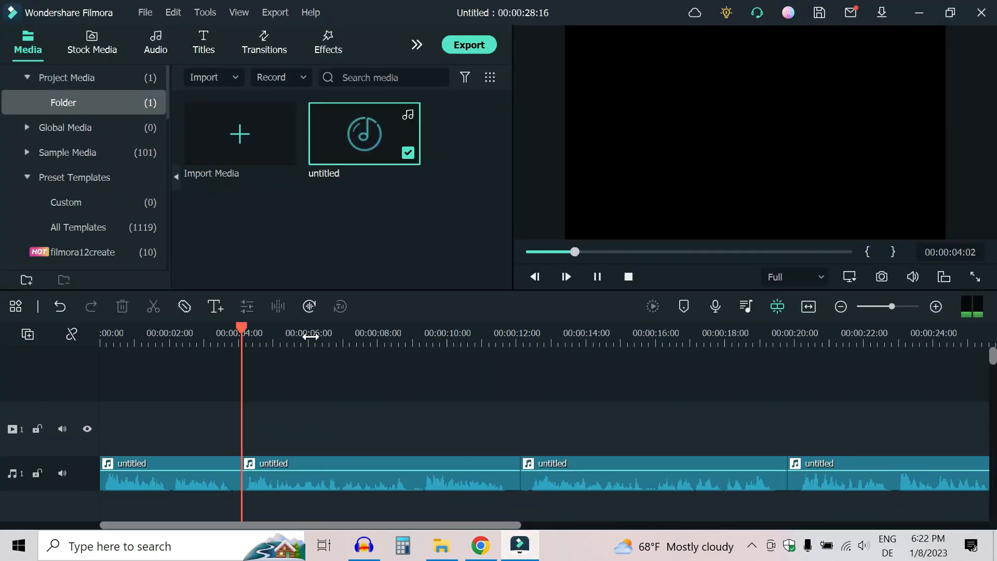
click(597, 277)
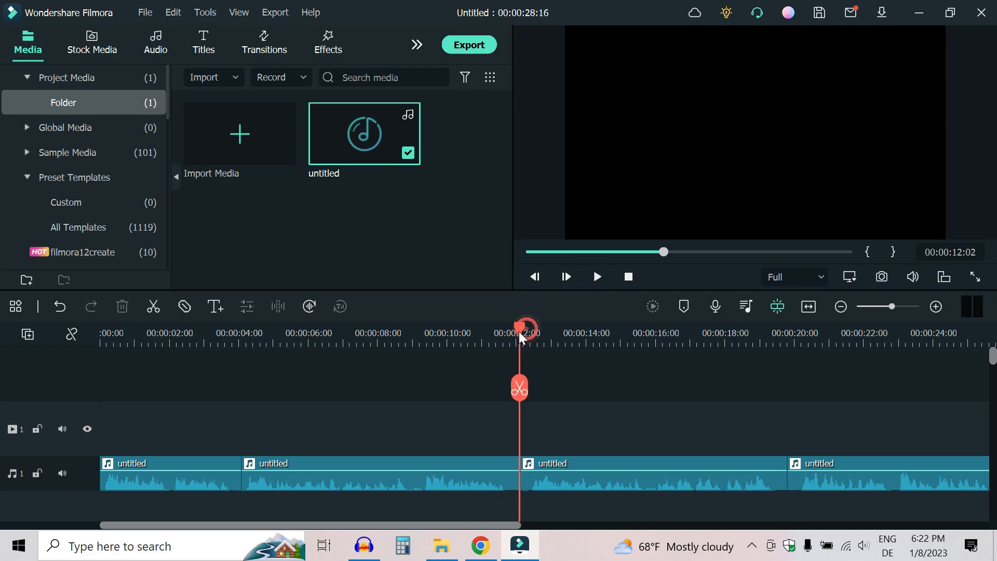
Switch to the wikiHow article in the browser and copy "your writing is only limited by your imagination.".
click(480, 546)
click(451, 7)
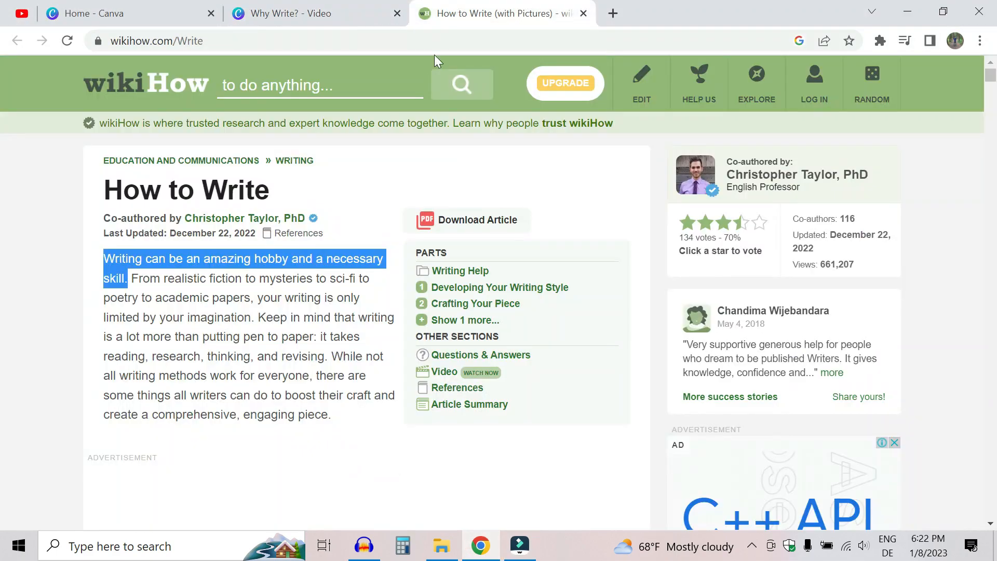
drag(257, 297, 254, 317)
key(ctrl+c)
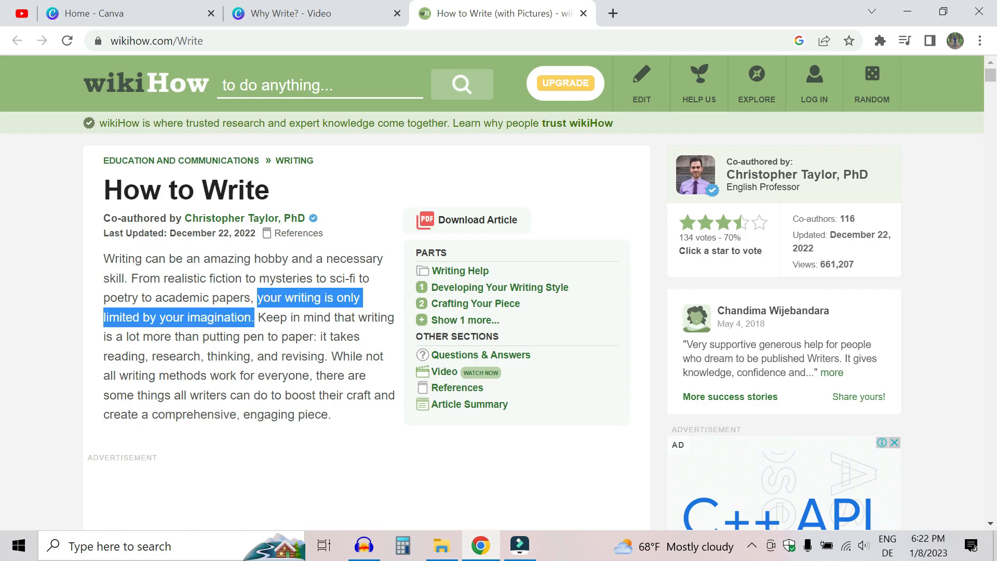
In Canva, search photos for "writing" and fill the second page with the photo of hands typing on a laptop beside an open notebook.
click(312, 11)
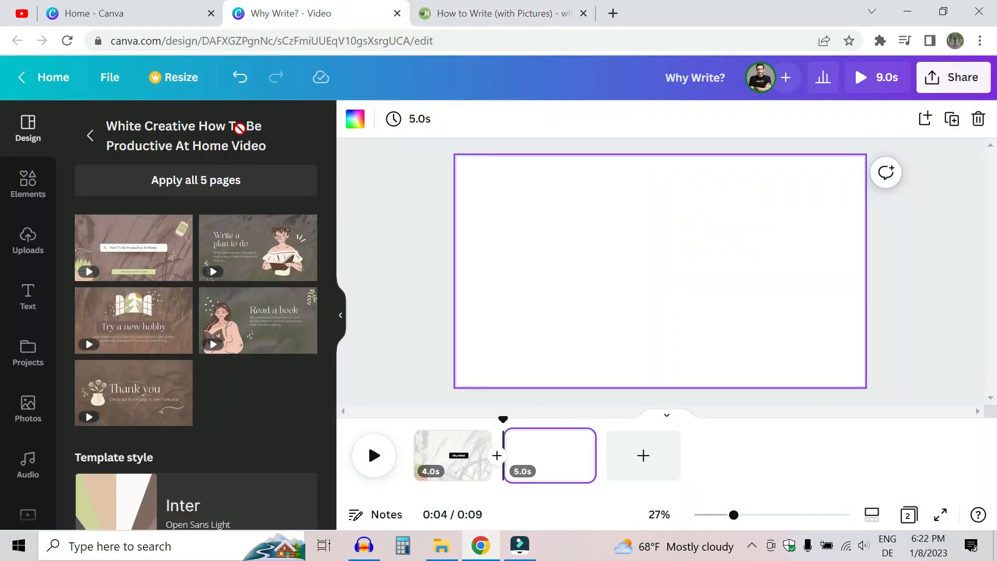
click(26, 431)
click(198, 137)
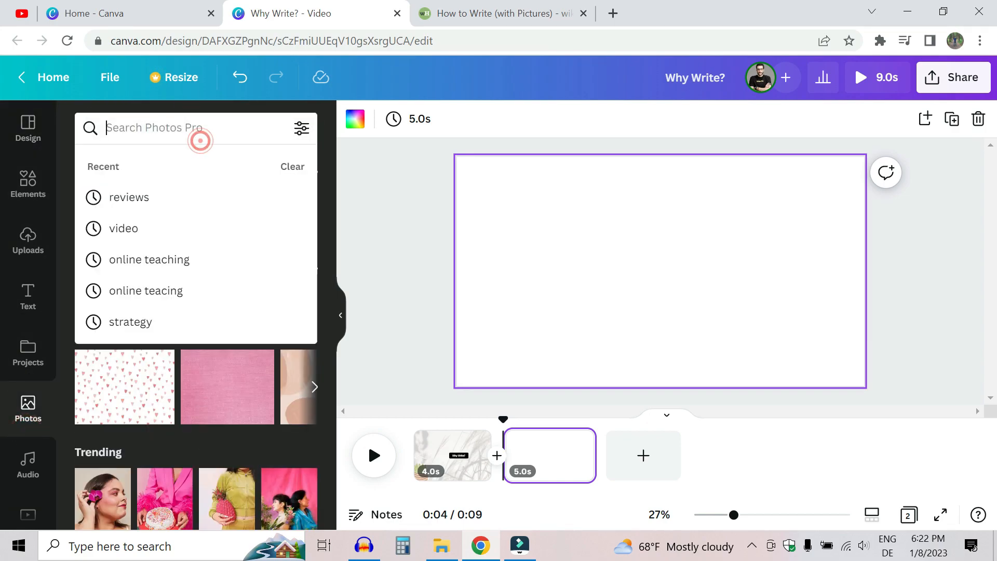
text(writing)
key(Return)
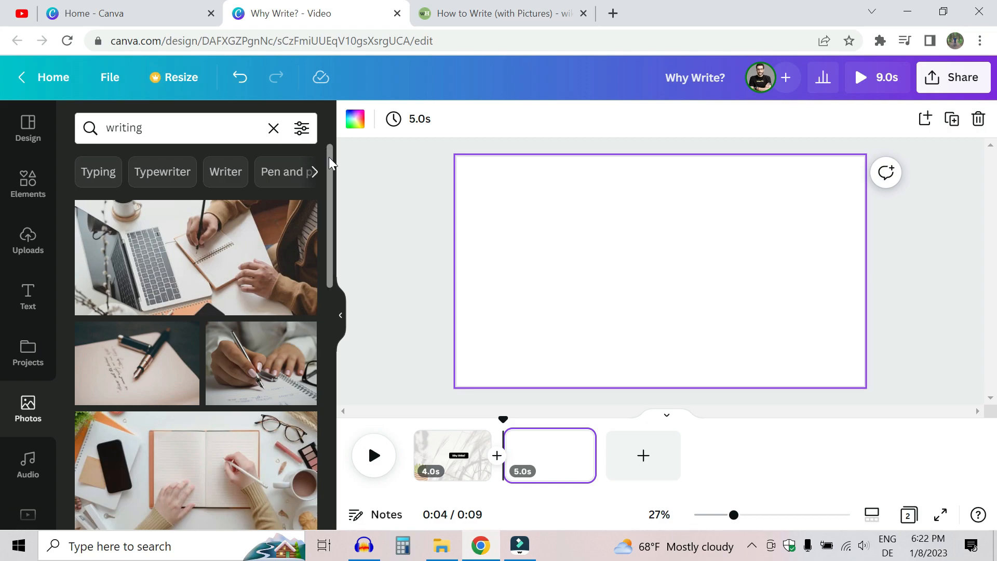
scroll(329, 157, down, 5)
scroll(334, 311, down, 3)
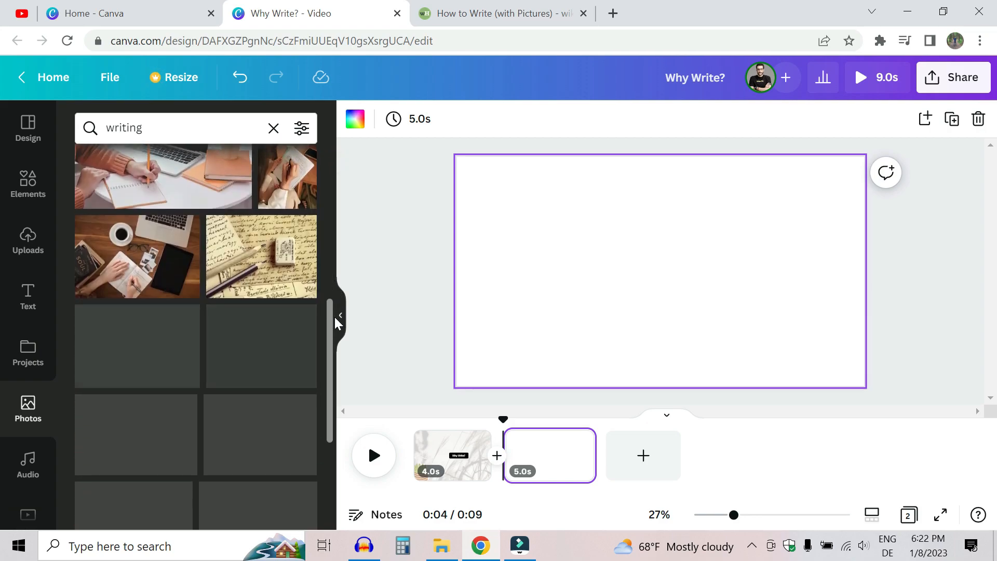
drag(333, 313, 337, 462)
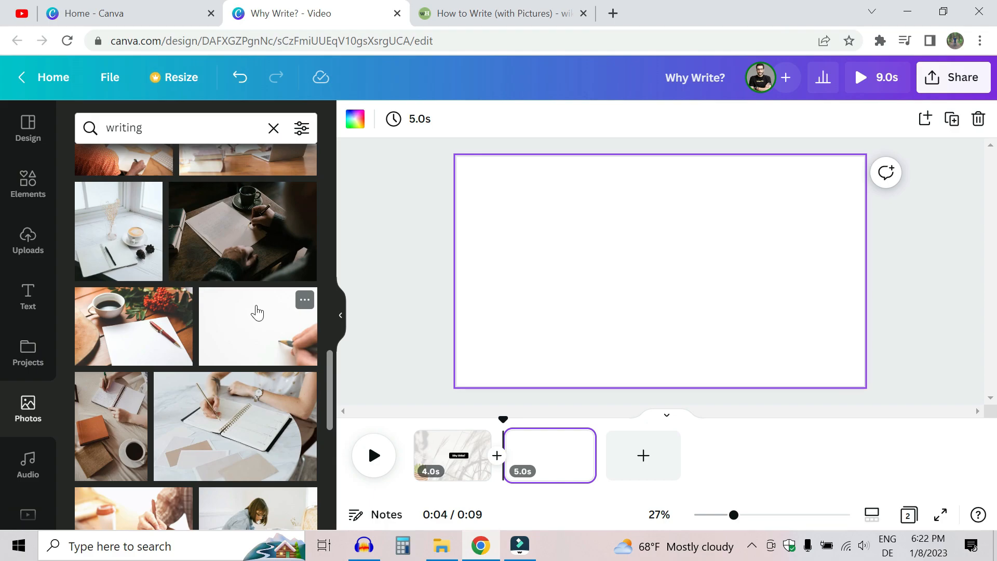
drag(331, 371, 332, 420)
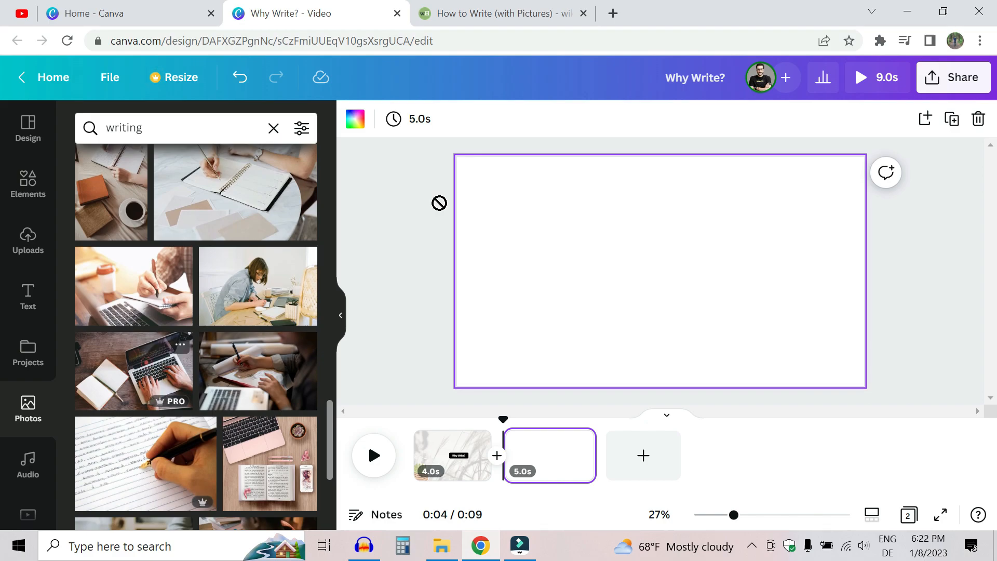
drag(439, 203, 529, 162)
Adjust the background photo's transparency so that the picture is very faint.
click(354, 122)
click(804, 186)
click(909, 125)
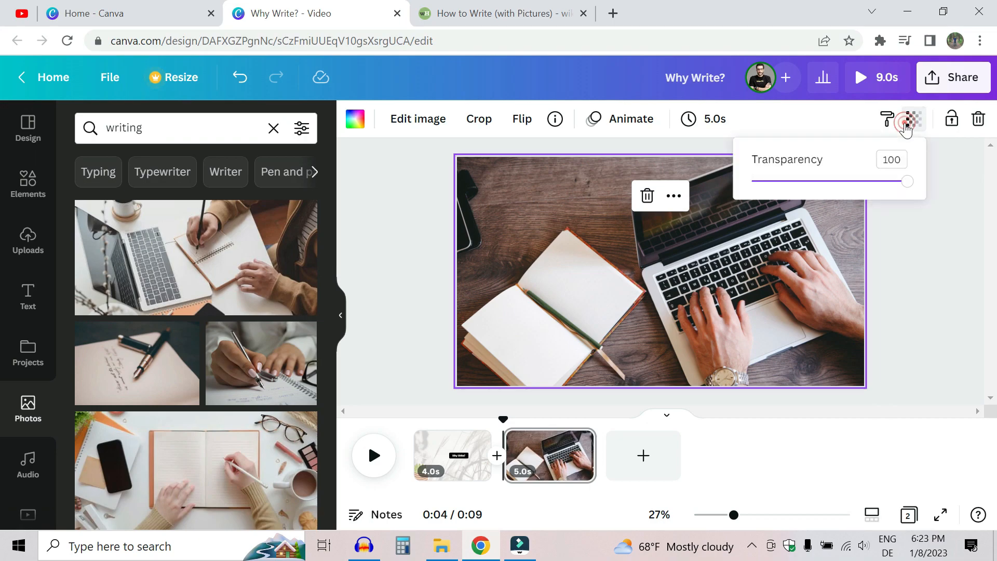
drag(865, 182, 768, 187)
click(930, 251)
click(931, 252)
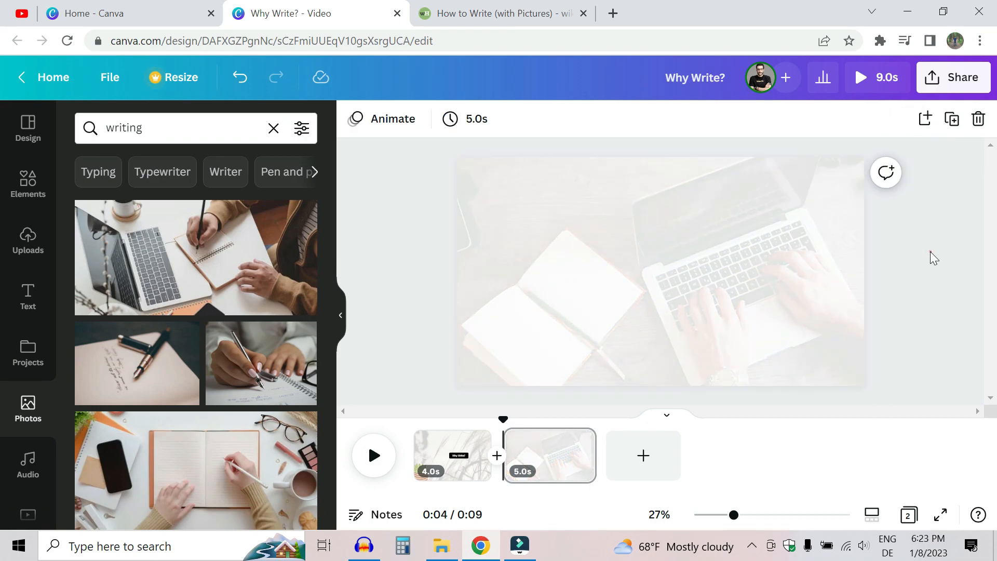
Paste the copied sentence onto the second page and capitalize its first word as "Your".
key(ctrl+v)
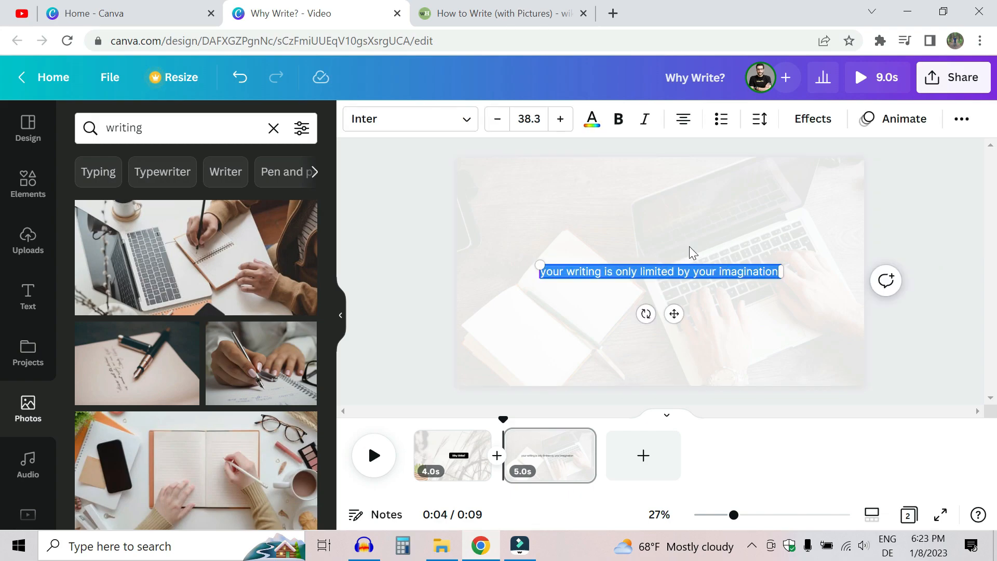
click(609, 220)
click(946, 276)
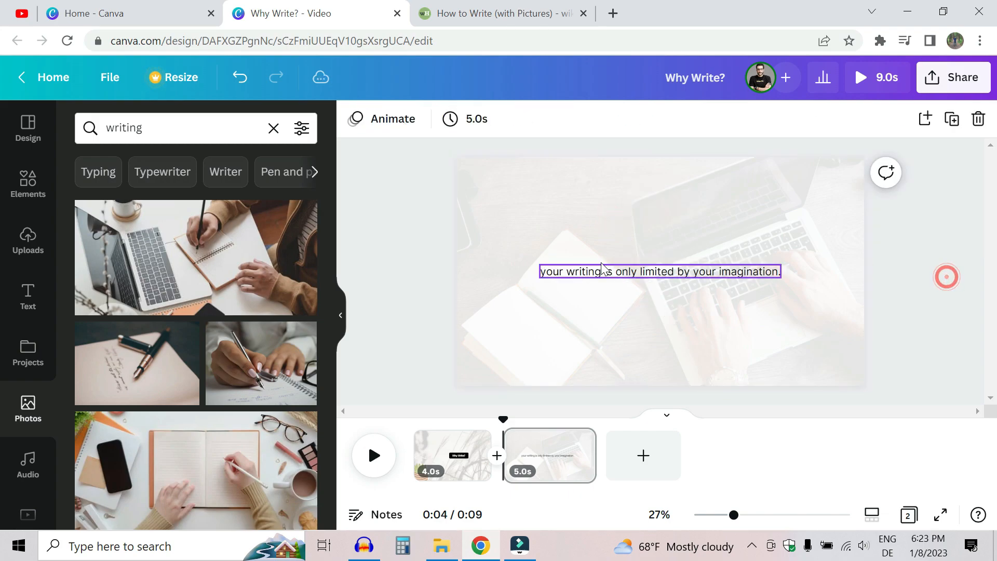
click(601, 267)
double_click(563, 274)
click(552, 273)
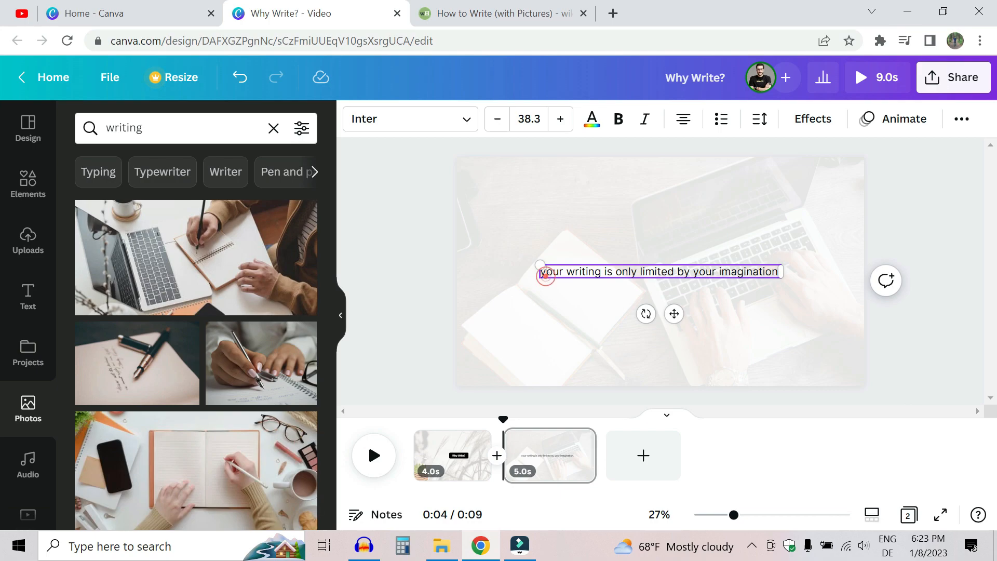
key(BackSpace)
key(BackSpace)
text(Yo)
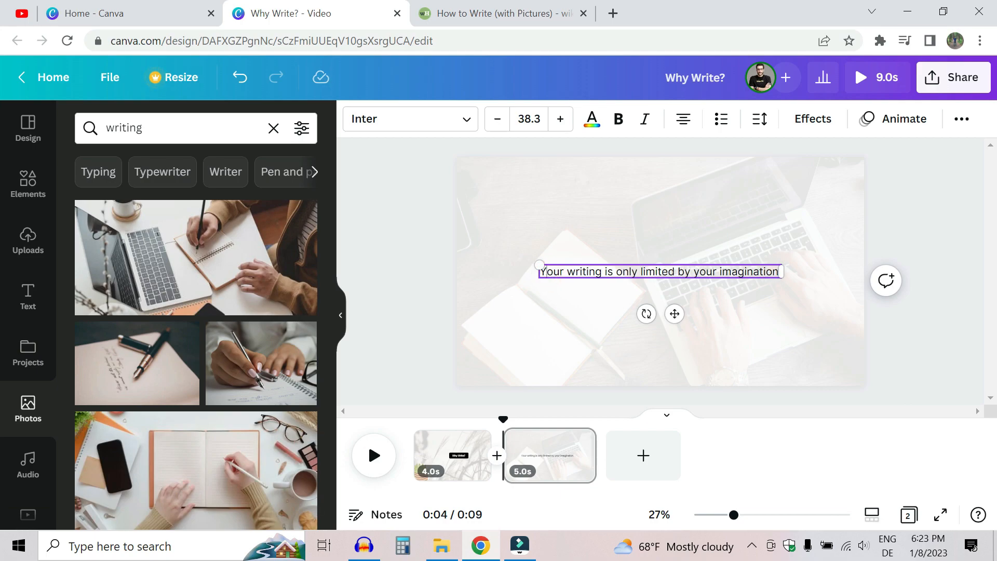
click(452, 262)
click(936, 250)
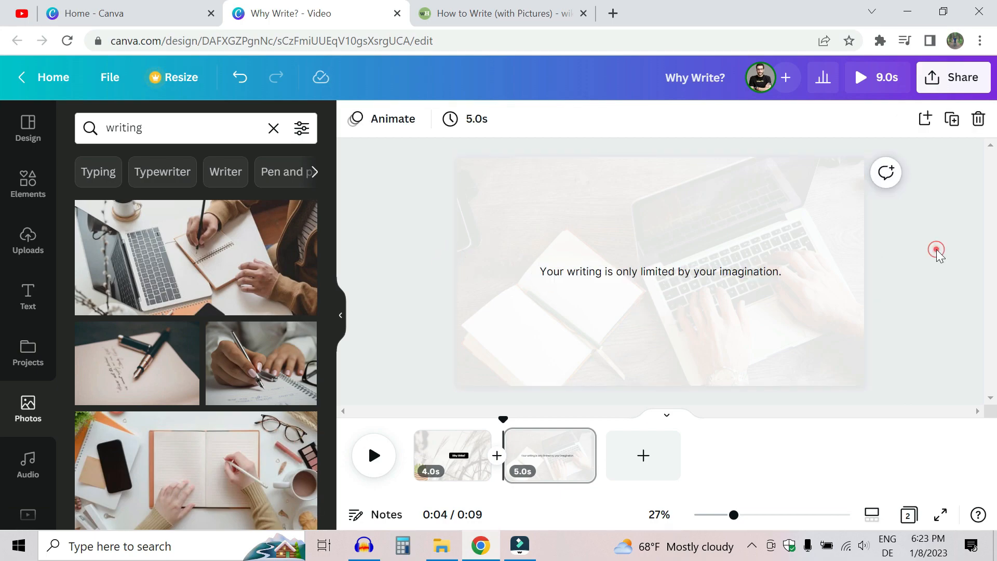
Increase the sentence's font size to 40.3.
click(682, 278)
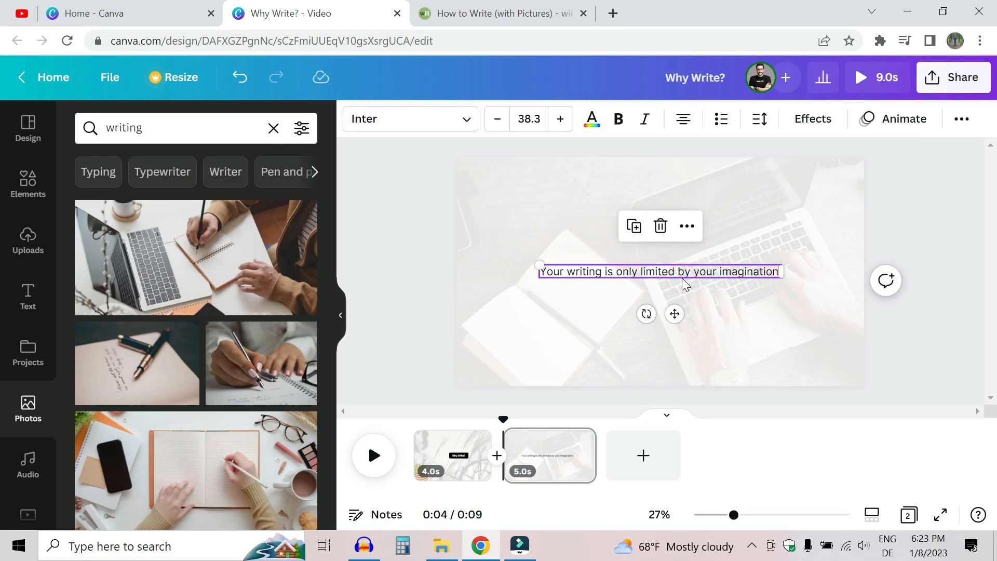
click(560, 119)
click(560, 119)
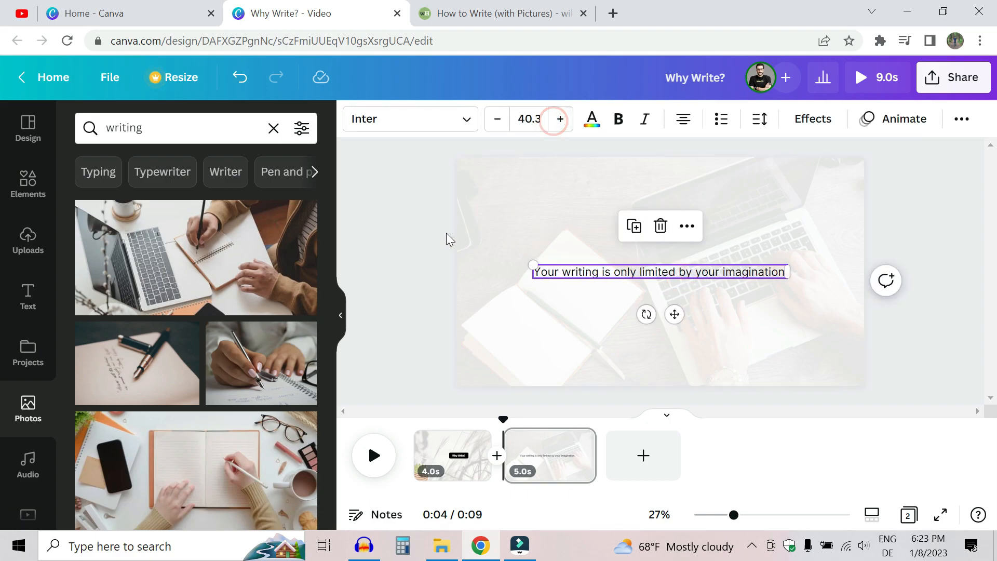
click(439, 249)
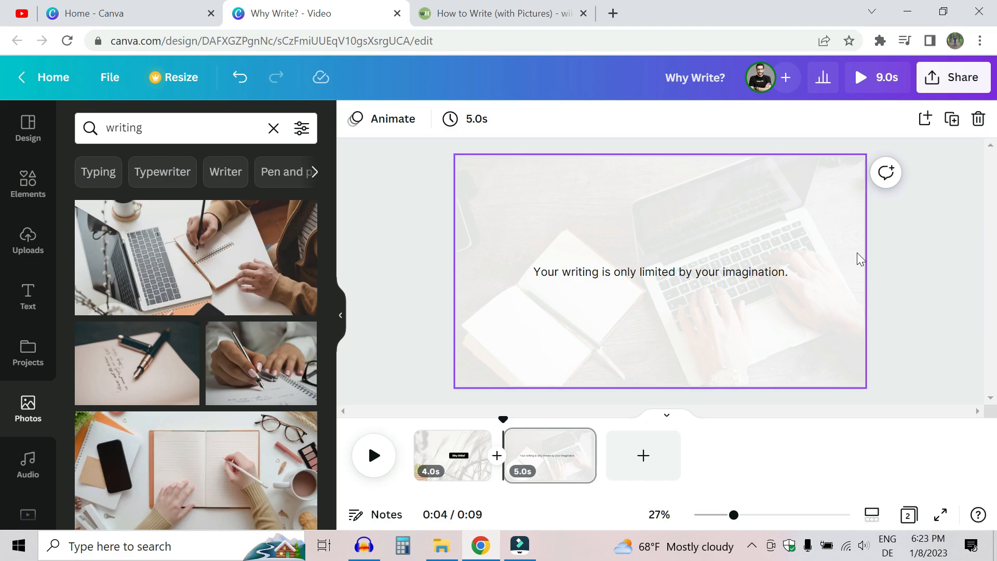
Set the text color of the second page's sentence to black.
click(746, 276)
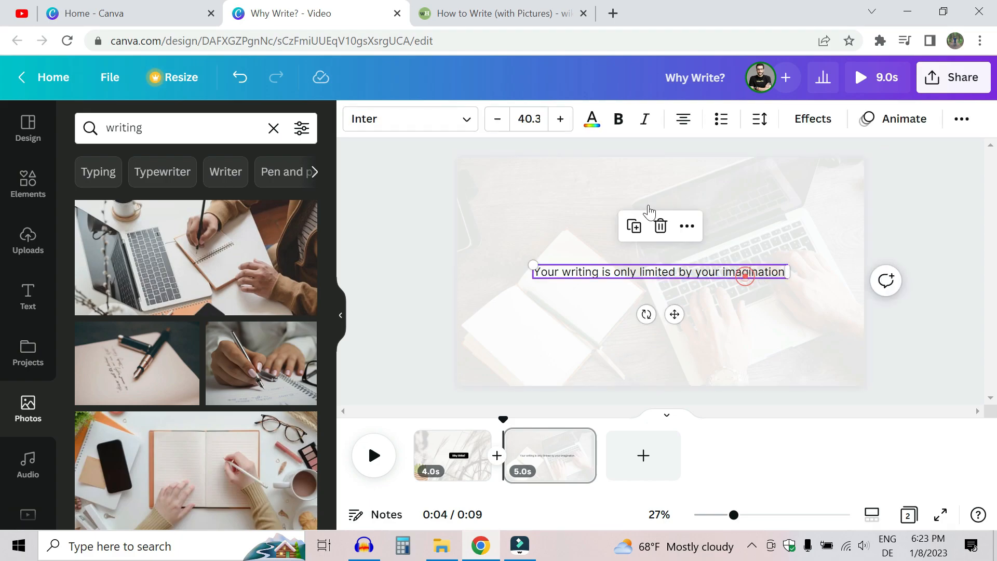
click(591, 126)
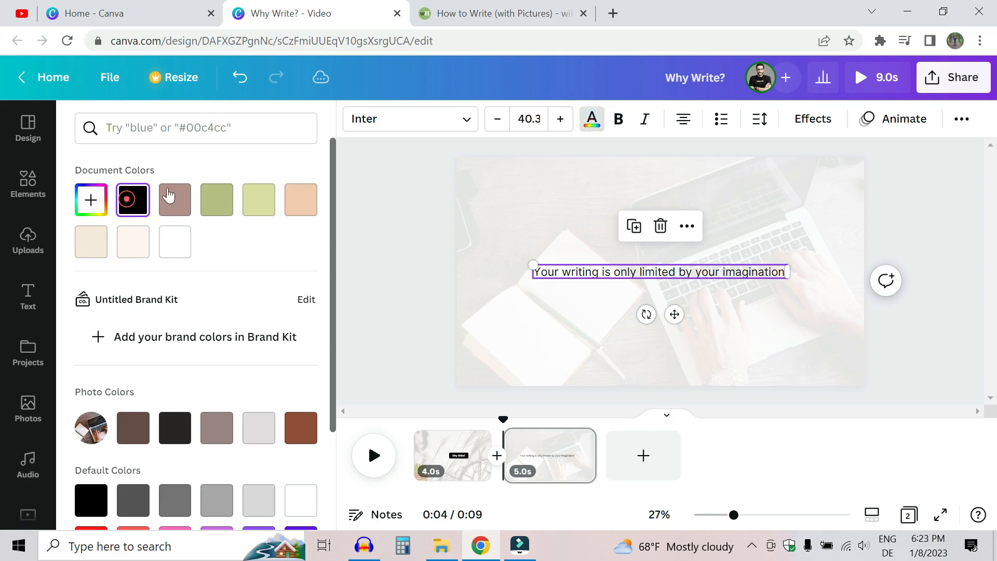
click(479, 190)
click(479, 190)
click(413, 217)
click(413, 217)
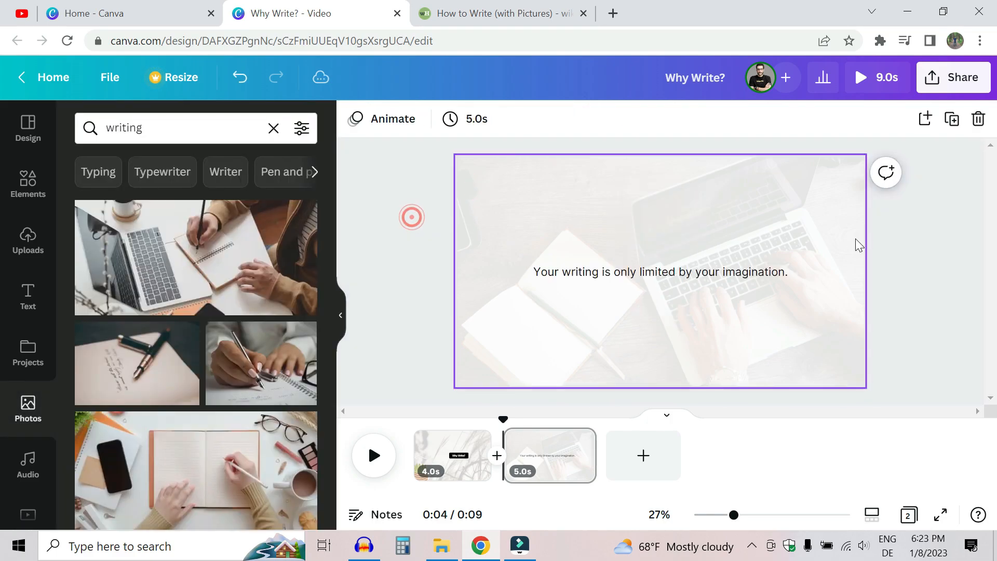
Apply the Corporate page animation to the second page and check it in the preview.
click(380, 122)
mouse_move(213, 240)
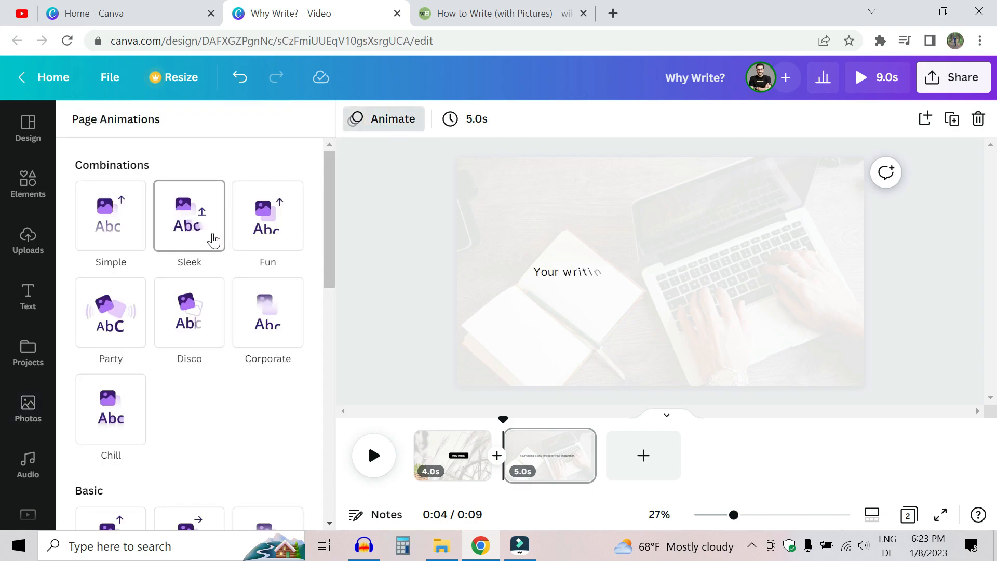
click(265, 303)
click(451, 236)
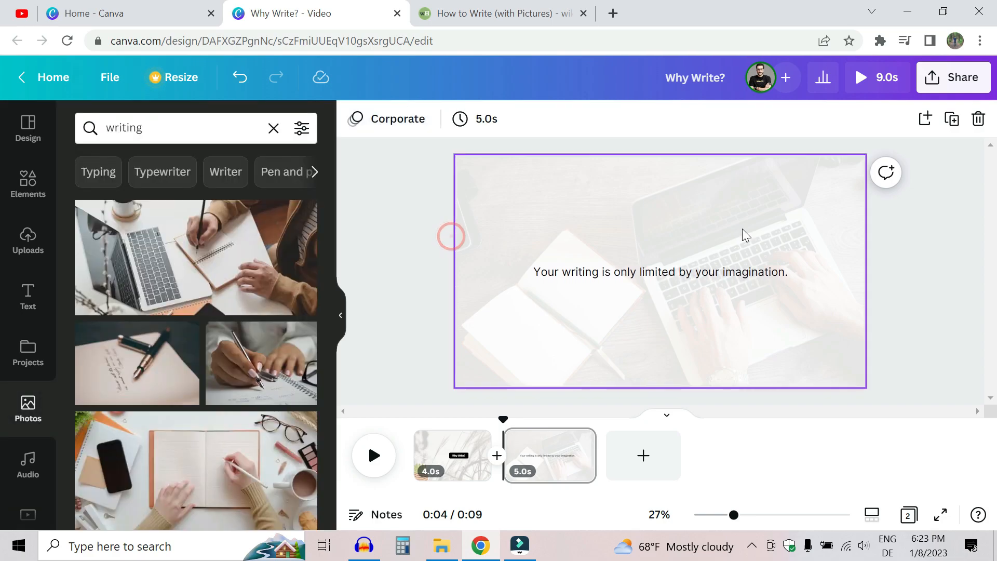
click(859, 94)
click(868, 85)
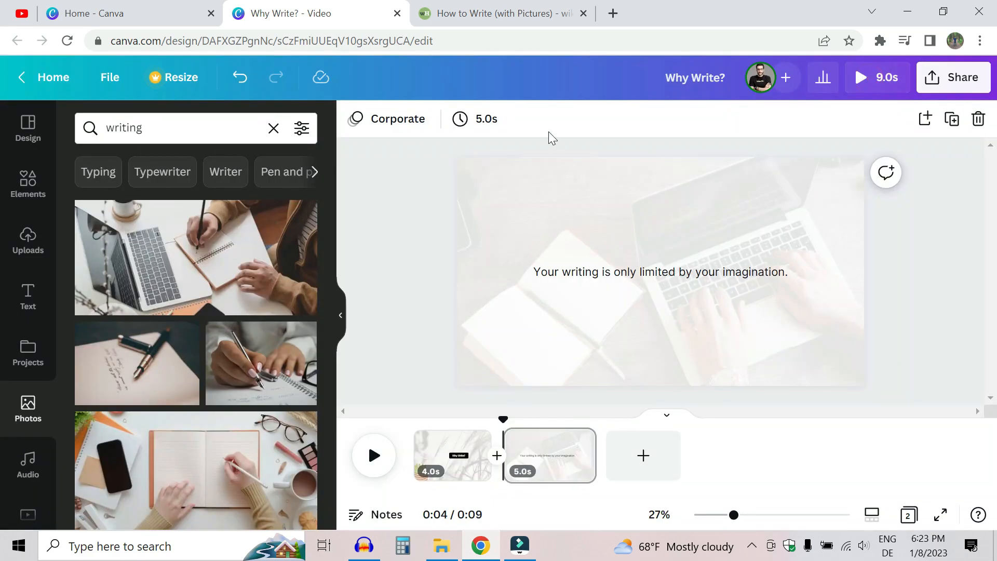
Set the second page's duration to 8.0 seconds and preview the video.
click(464, 121)
drag(525, 187, 513, 193)
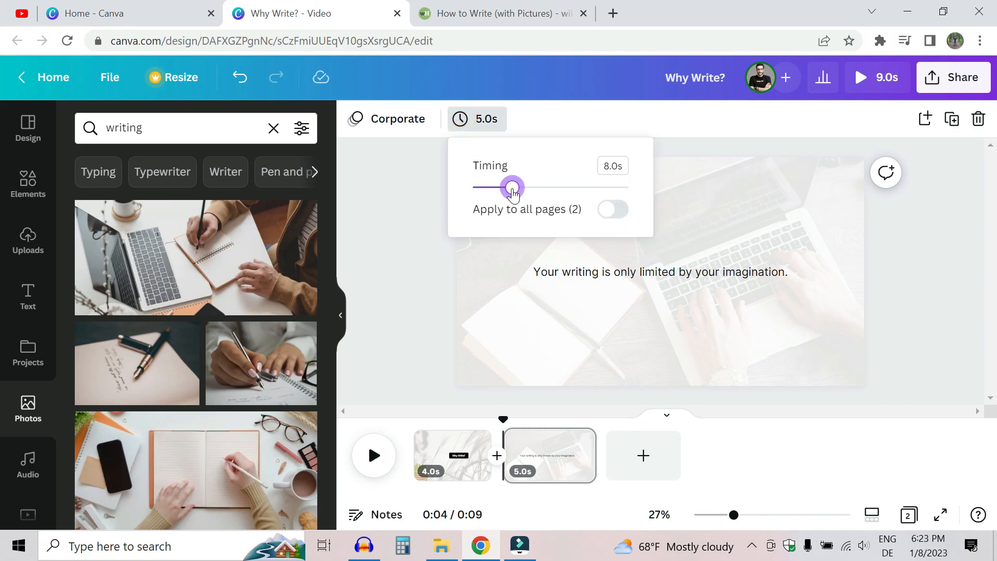
click(434, 249)
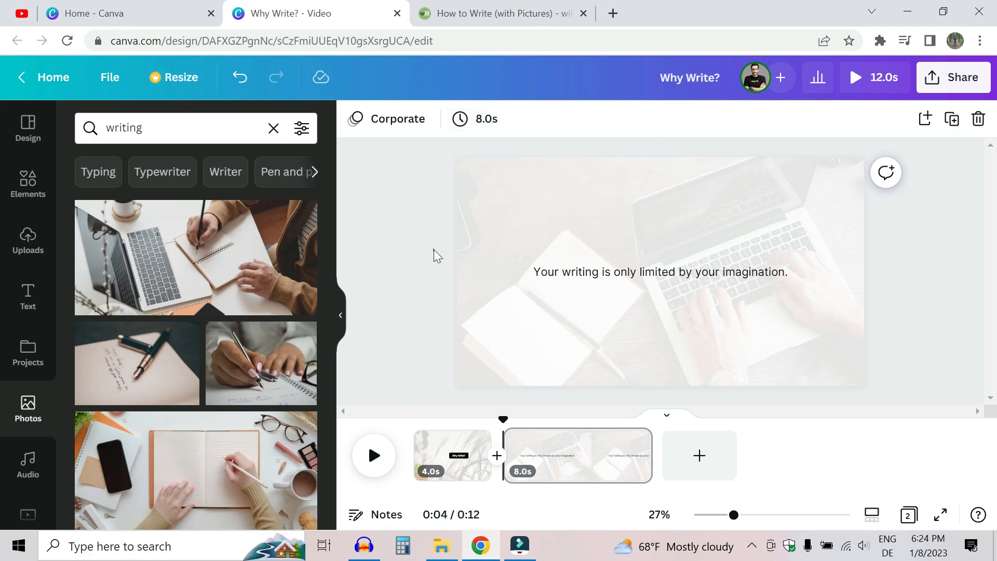
click(867, 96)
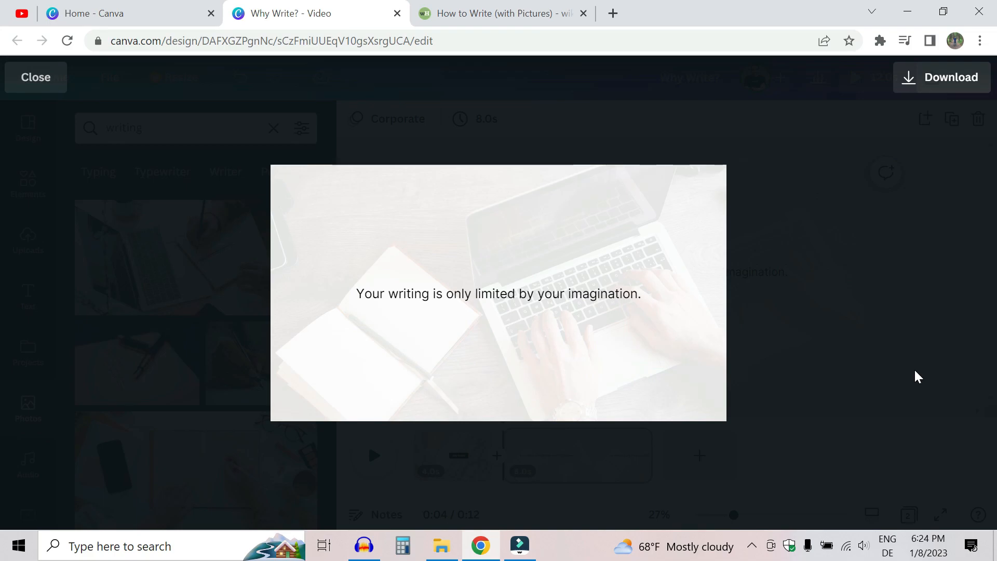
click(873, 250)
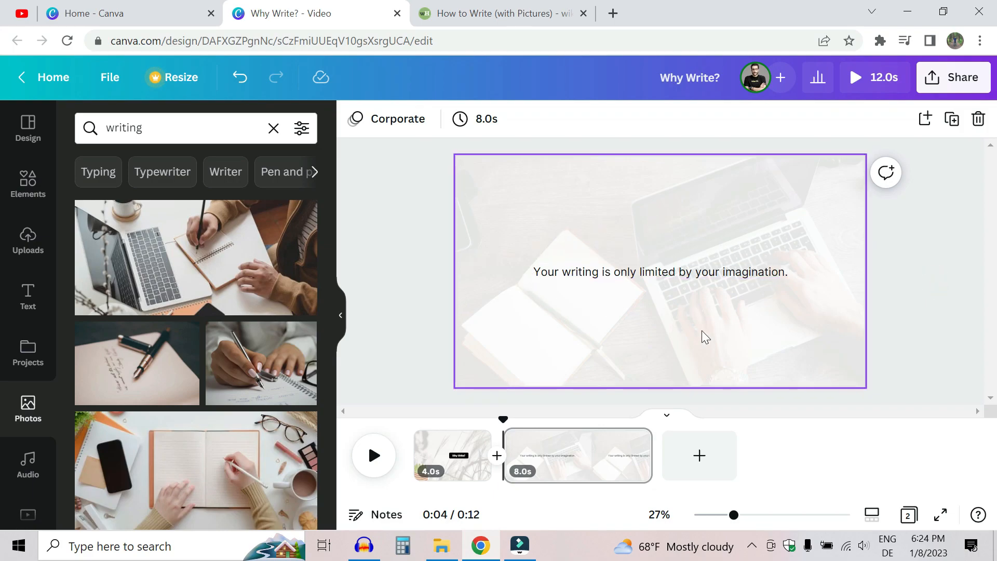
click(906, 302)
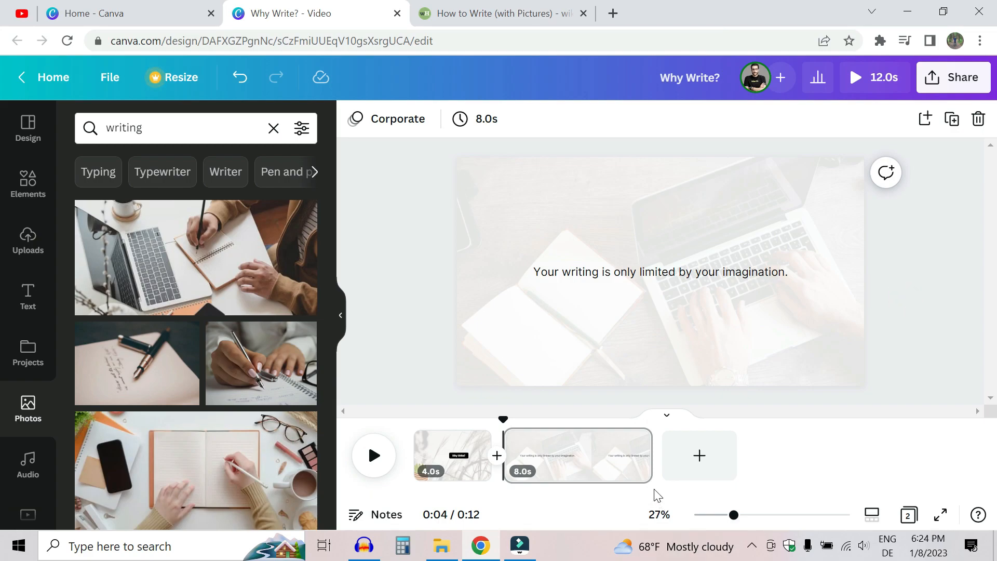
Add a blank third page, then switch to Filmora and play the third voice-over segment to its end.
click(699, 459)
click(536, 550)
key(space)
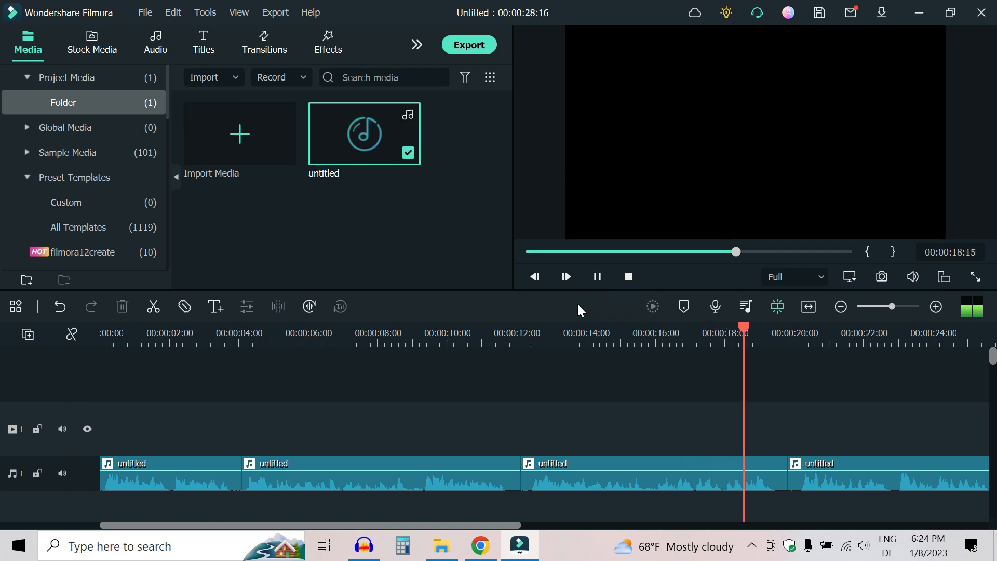
click(602, 273)
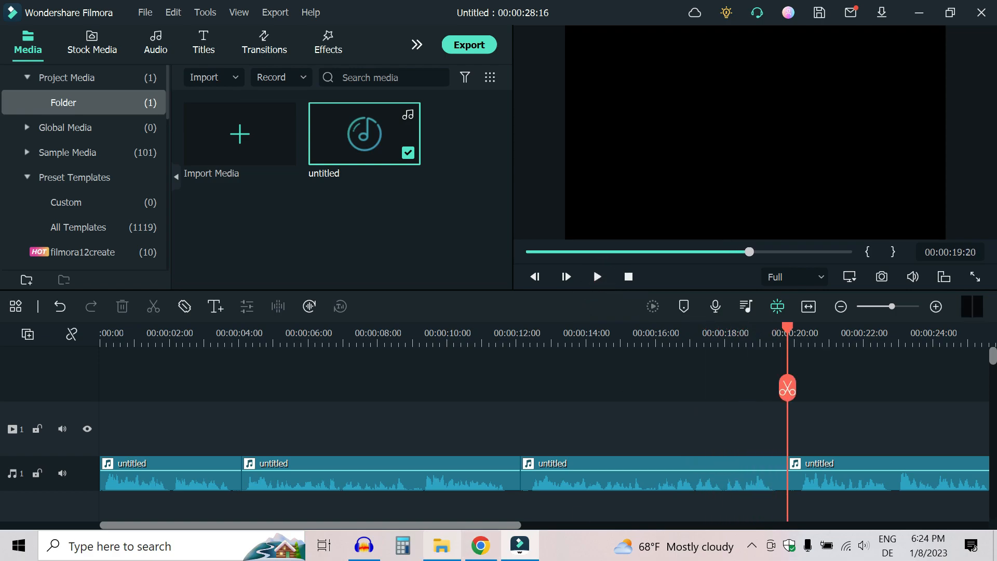
Switch to the browser, check the wikiHow introduction for the third page's content, and return to the blank Canva page.
click(479, 550)
click(478, 7)
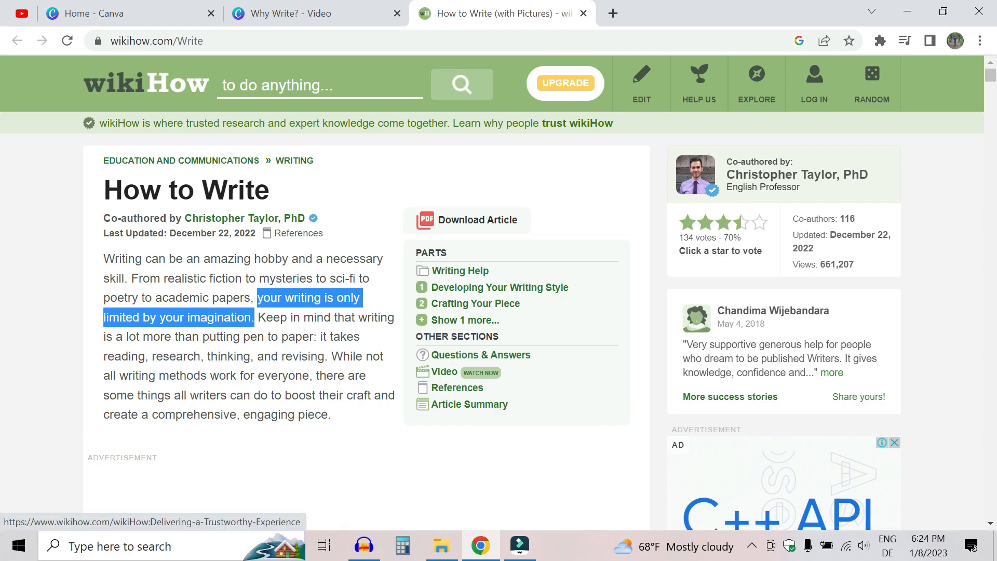
click(398, 4)
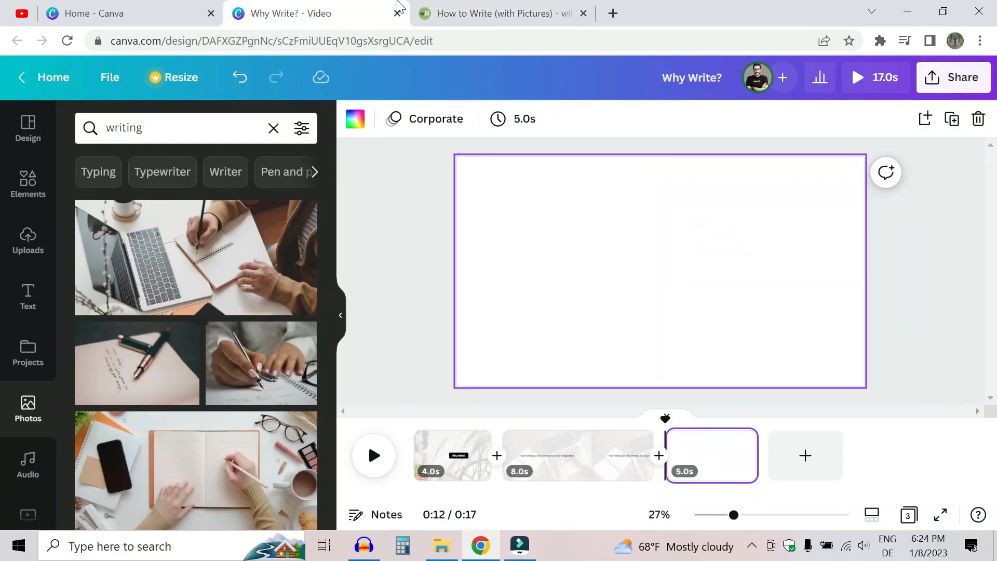
click(381, 214)
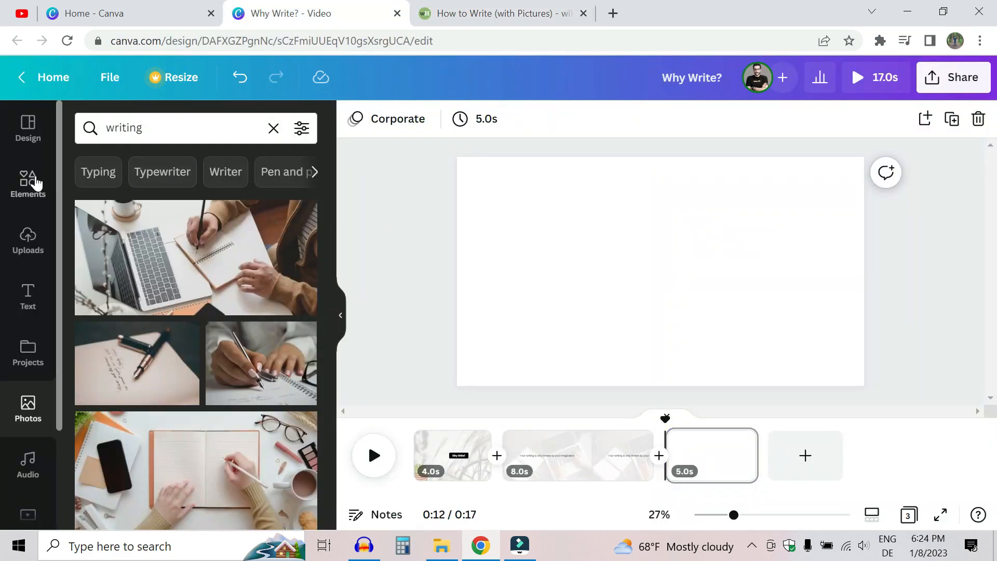
Search the elements for "Circle", add the thin circle outline to the third page, and enlarge it around the page center.
click(29, 179)
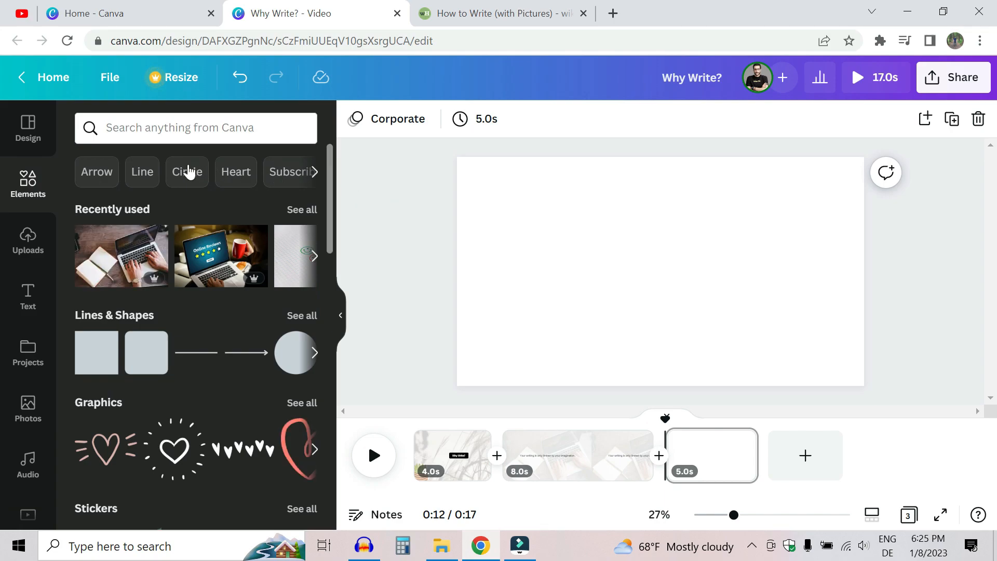
click(187, 169)
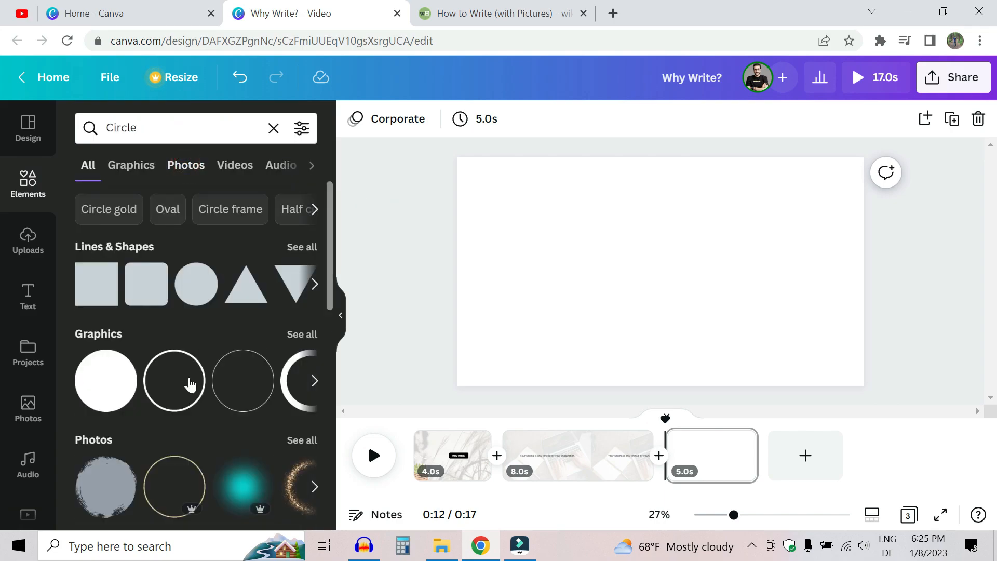
click(256, 383)
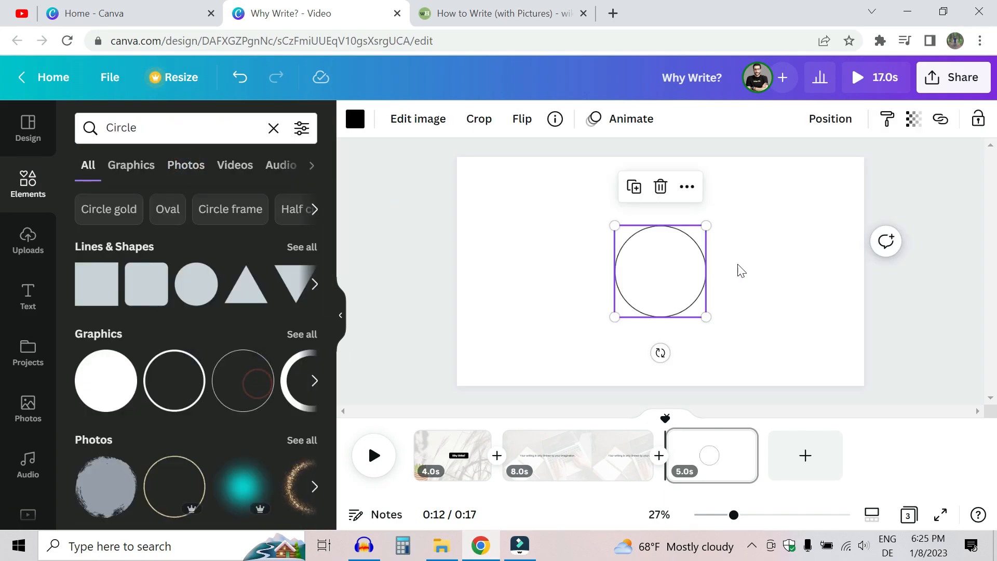
drag(707, 225, 778, 164)
drag(743, 225, 701, 260)
click(491, 226)
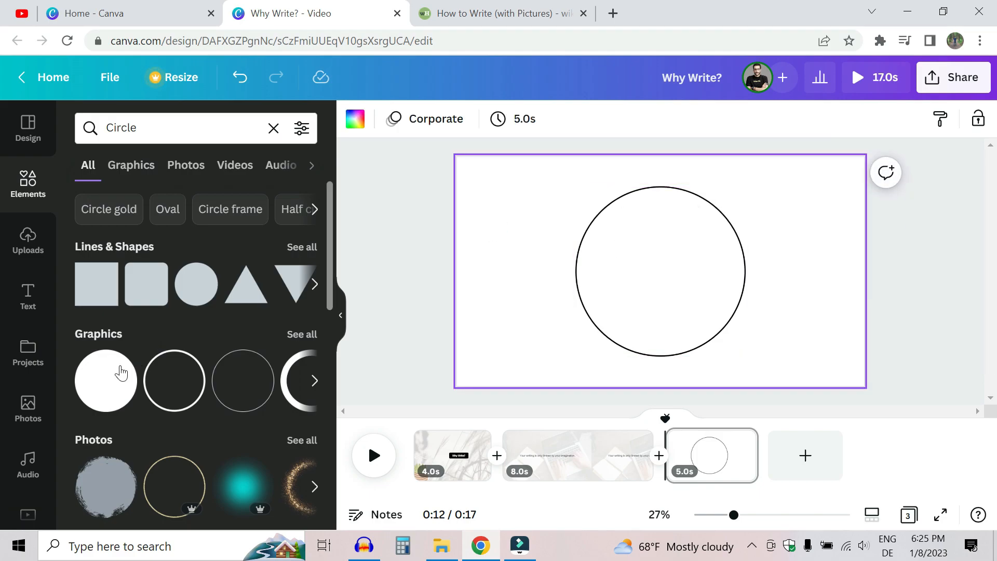
Add a solid circle inside the outline, color it light green, and shrink it to a small disc.
click(94, 387)
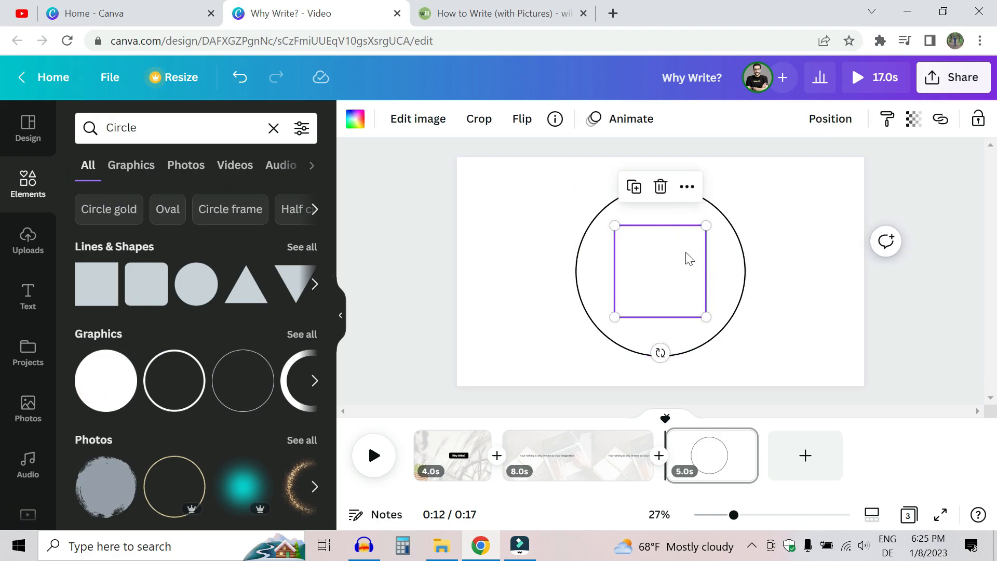
click(355, 118)
click(253, 198)
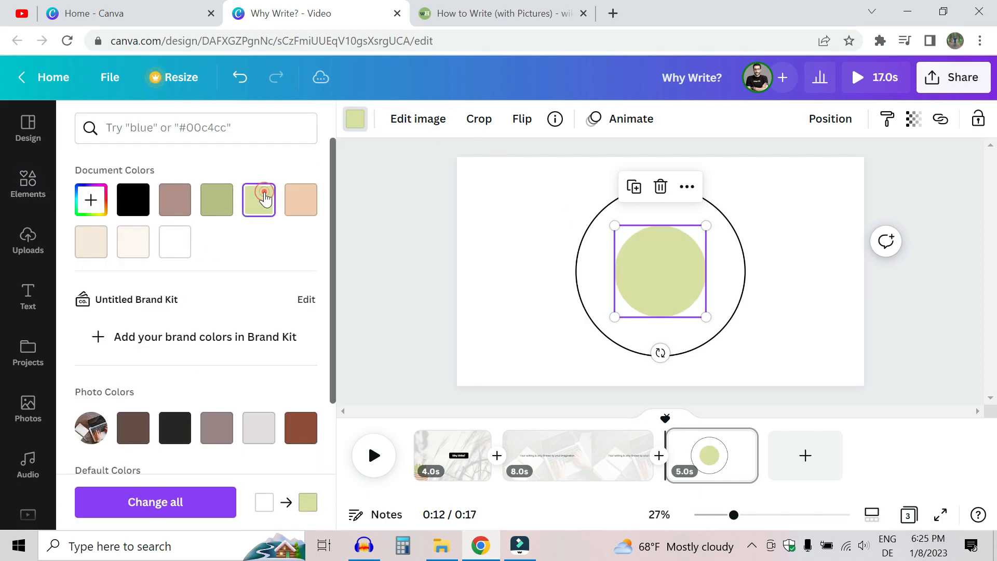
drag(708, 226, 669, 262)
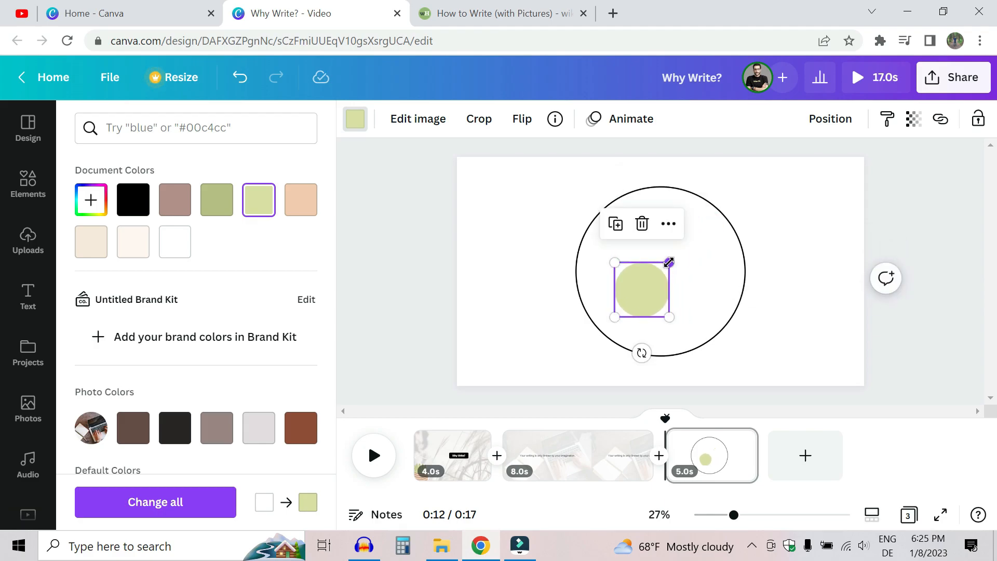
After rechecking the wikiHow text, make three copies of the green circle and spread all four around the inside of the outline.
key(ctrl+Tab)
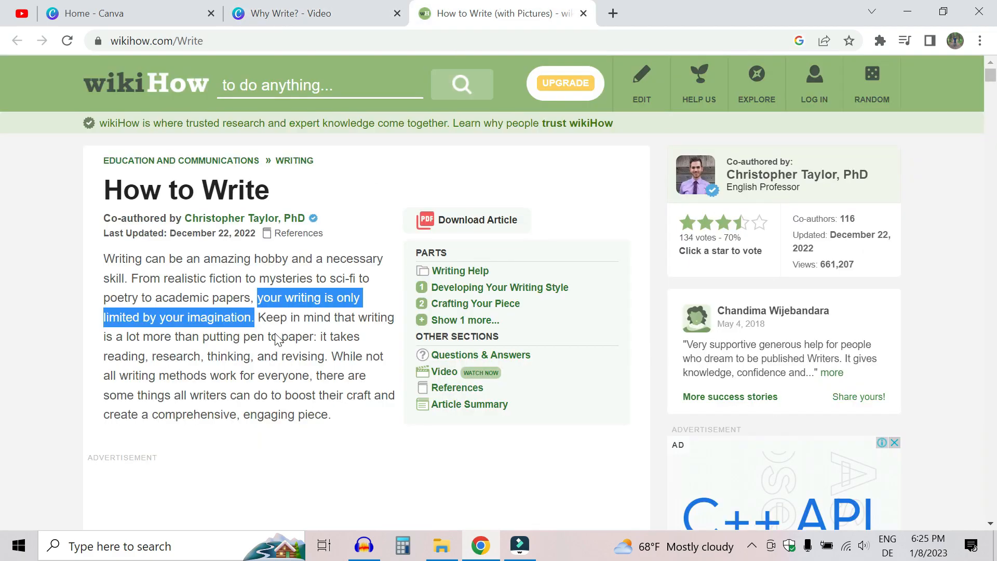
click(382, 7)
key(ctrl+d)
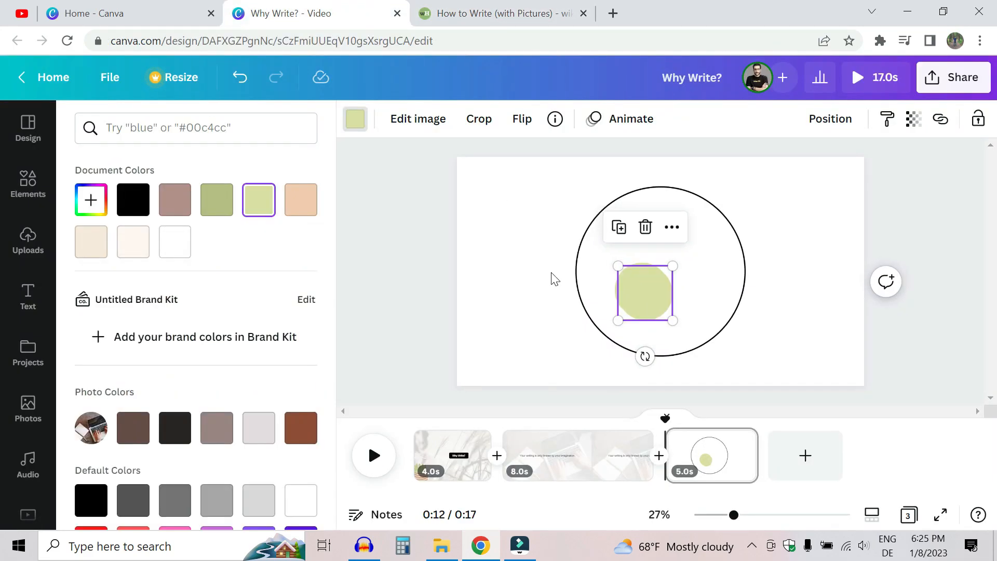
key(ctrl+d)
drag(657, 286, 692, 218)
drag(649, 291, 753, 286)
drag(641, 303, 604, 275)
drag(753, 285, 706, 267)
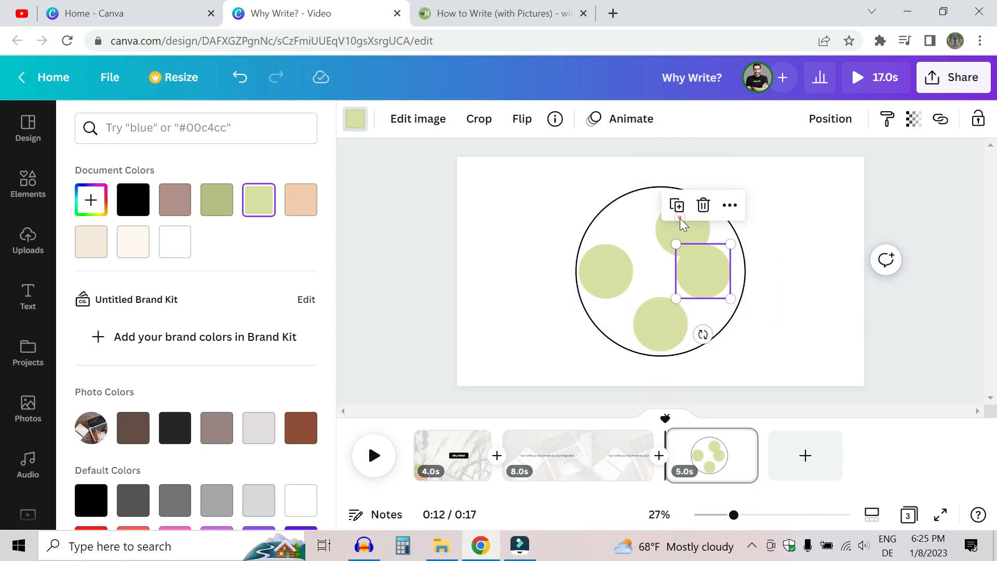
drag(681, 221, 658, 224)
click(657, 273)
Enlarge the left green circle slightly and delete the other three green circles.
click(607, 283)
drag(633, 298, 723, 273)
click(661, 324)
key(Delete)
click(702, 273)
key(Delete)
click(647, 234)
key(Delete)
Duplicate the enlarged green circle three times and arrange the circles at the top, left, right and bottom inside the outline.
click(621, 258)
key(ctrl+d)
key(ctrl+d)
key(ctrl+d)
drag(628, 283, 653, 223)
click(510, 267)
drag(713, 273, 707, 273)
drag(618, 268, 626, 267)
click(539, 261)
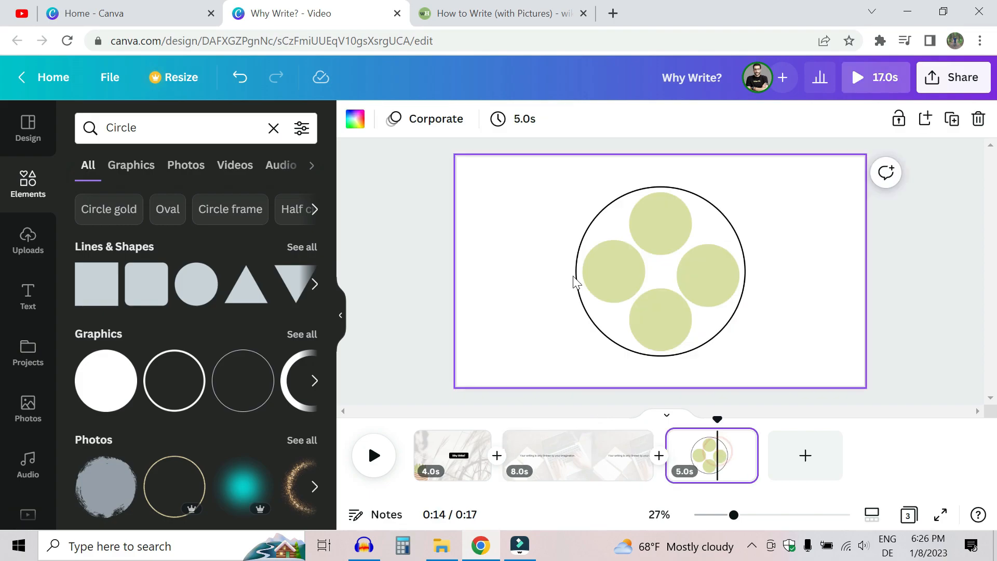
Paste a text box, change its text to "Research", and place it on the left green circle.
key(ctrl+v)
text(Research)
drag(658, 272, 614, 272)
click(491, 219)
Check the wikiHow wording, then copy the "Research" label onto the top green circle and change it to "Reading".
click(544, 6)
click(338, 13)
click(626, 292)
click(619, 273)
key(ctrl+c)
key(ctrl+v)
drag(621, 273, 666, 221)
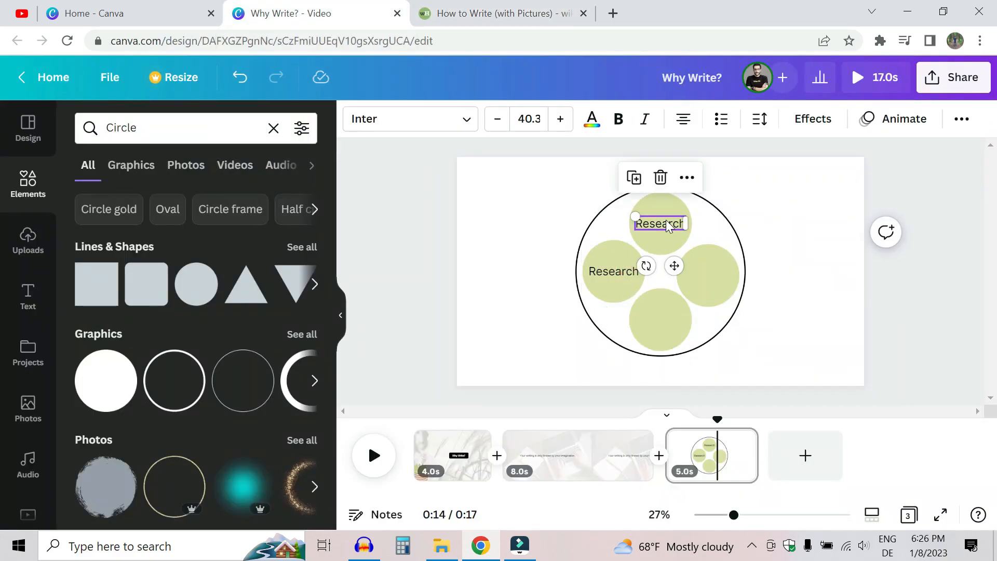
double_click(669, 227)
text(Reading)
Copy the "Research" label for the remaining circles, recheck the wikiHow wording, and label the right circle "Thinking".
click(616, 272)
key(ctrl+c)
key(ctrl+v)
drag(618, 274, 654, 324)
click(455, 6)
click(290, 13)
double_click(706, 274)
text(Thinking)
click(781, 301)
Label the bottom green circle "Revising" using a copied text label.
click(707, 275)
key(ctrl+c)
key(ctrl+v)
double_click(656, 322)
text(Revising)
click(787, 297)
click(819, 254)
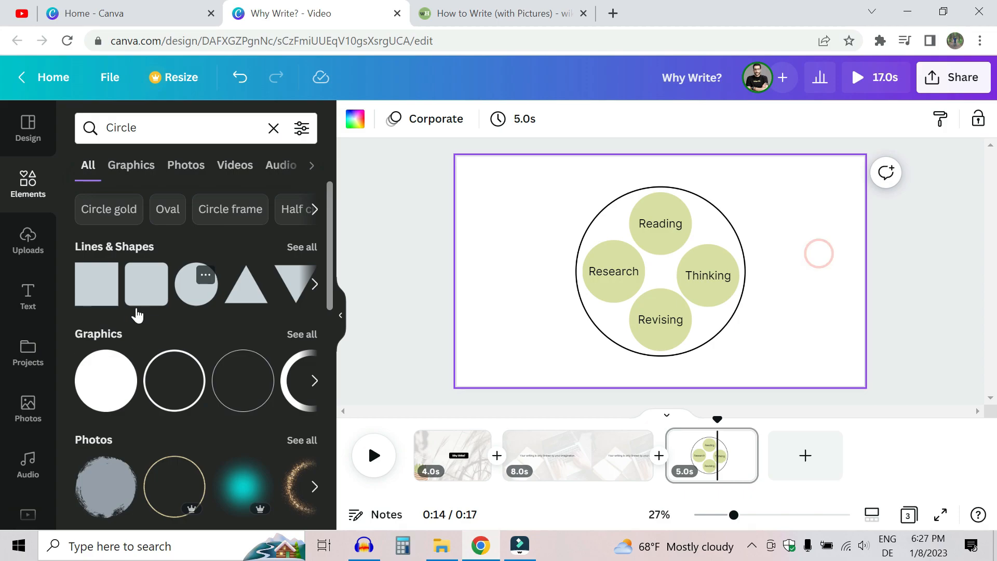
From the "writing" photos, set the vintage typewriter photo as the third page's background and make it more transparent.
drag(57, 198, 69, 371)
click(27, 279)
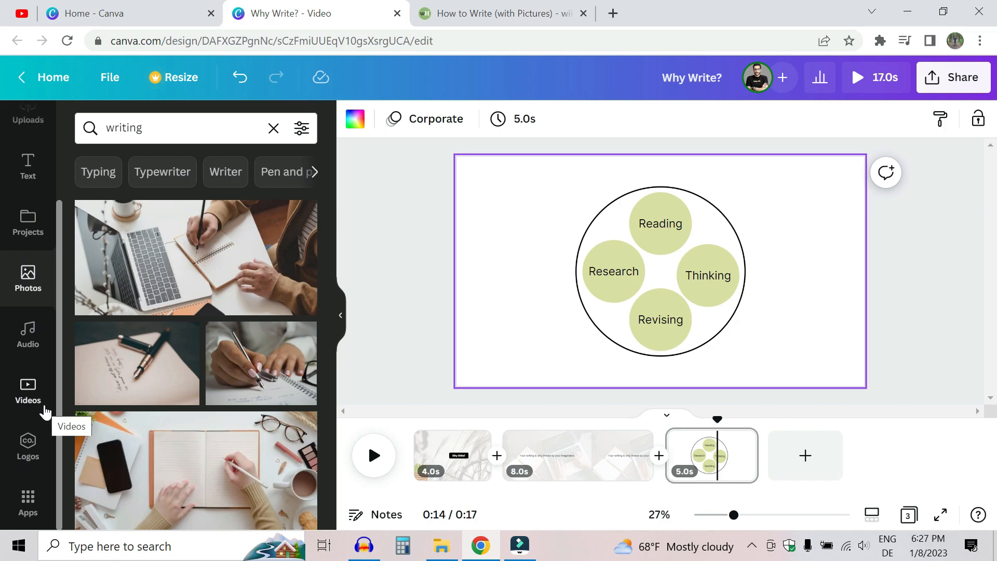
drag(328, 174, 332, 341)
drag(237, 236, 492, 166)
click(941, 119)
drag(933, 182, 831, 193)
click(926, 283)
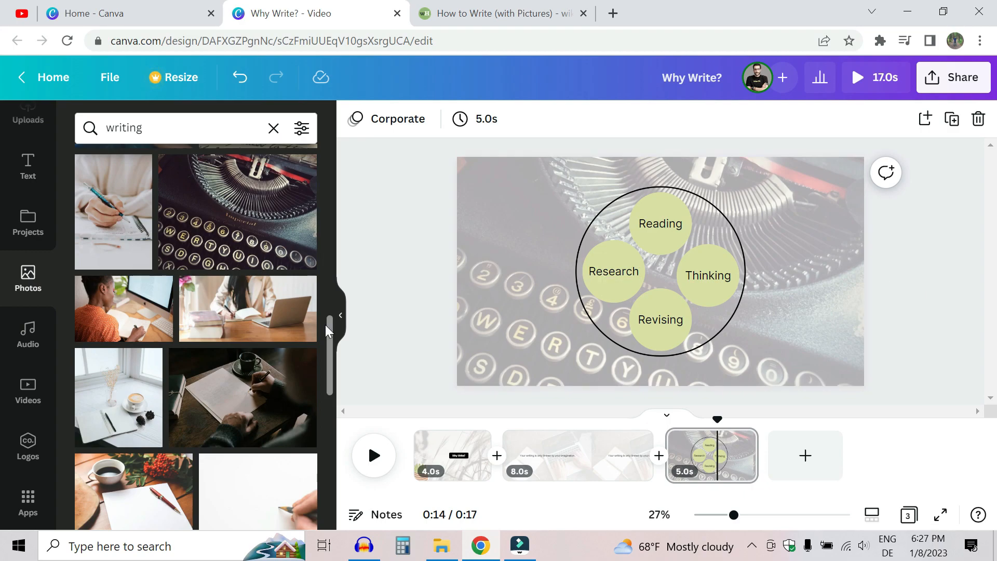
Replace the third page's background with the dark photo of a hand writing in a notebook beside a coffee cup.
drag(264, 370, 481, 214)
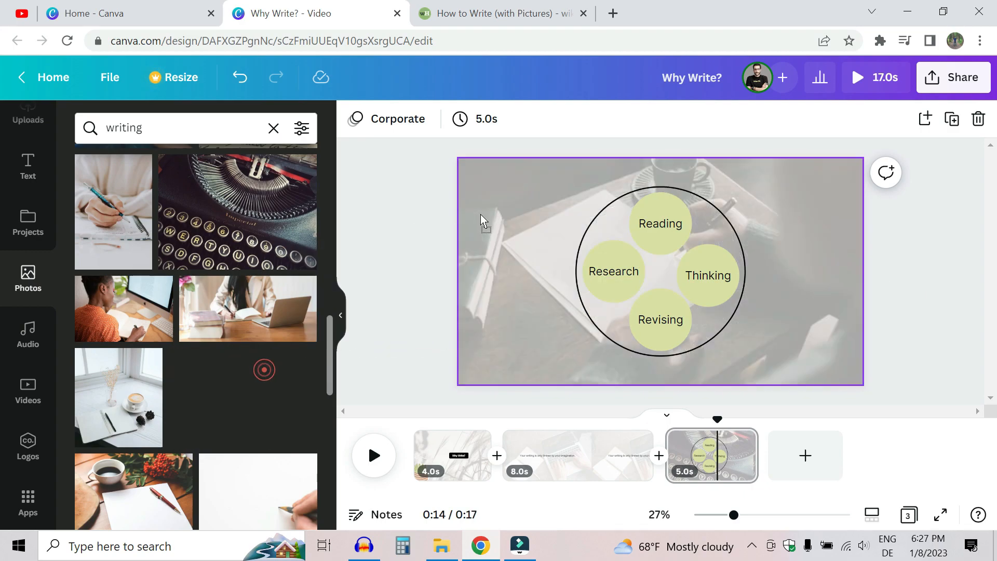
drag(486, 165, 486, 165)
click(431, 211)
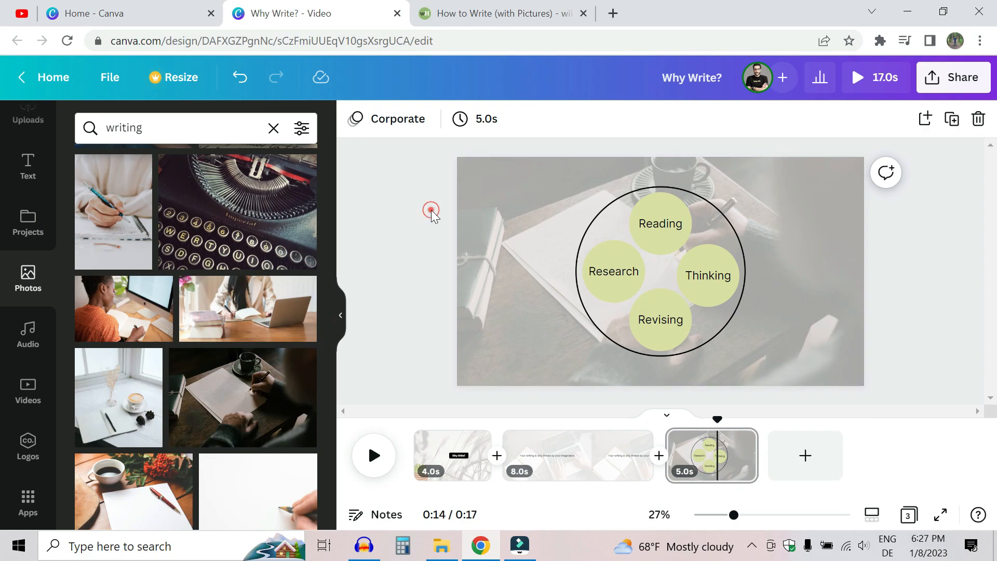
click(958, 280)
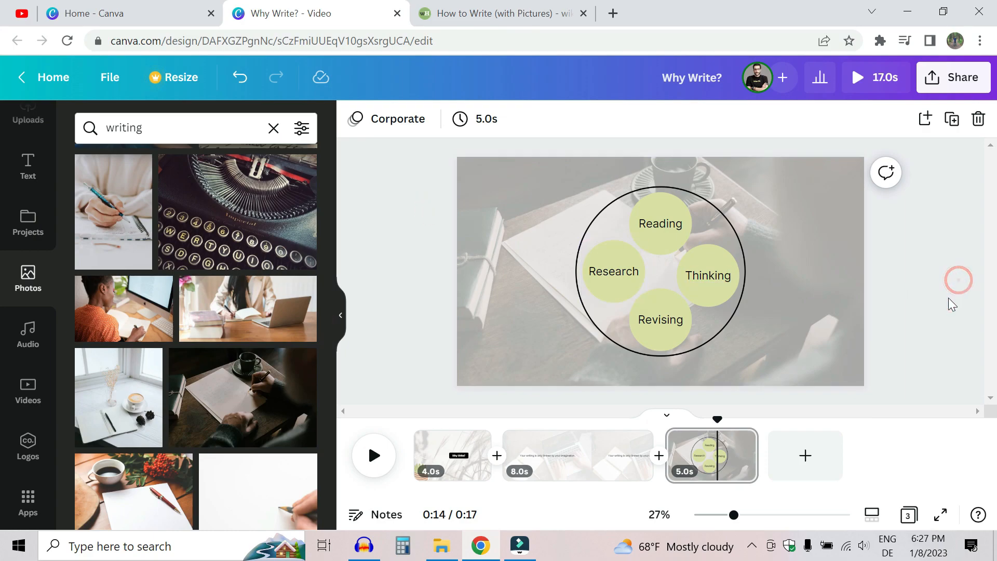
Check the third voice-over clip's length in Filmora, then set the third Canva page's timing to 7.0 seconds.
click(519, 545)
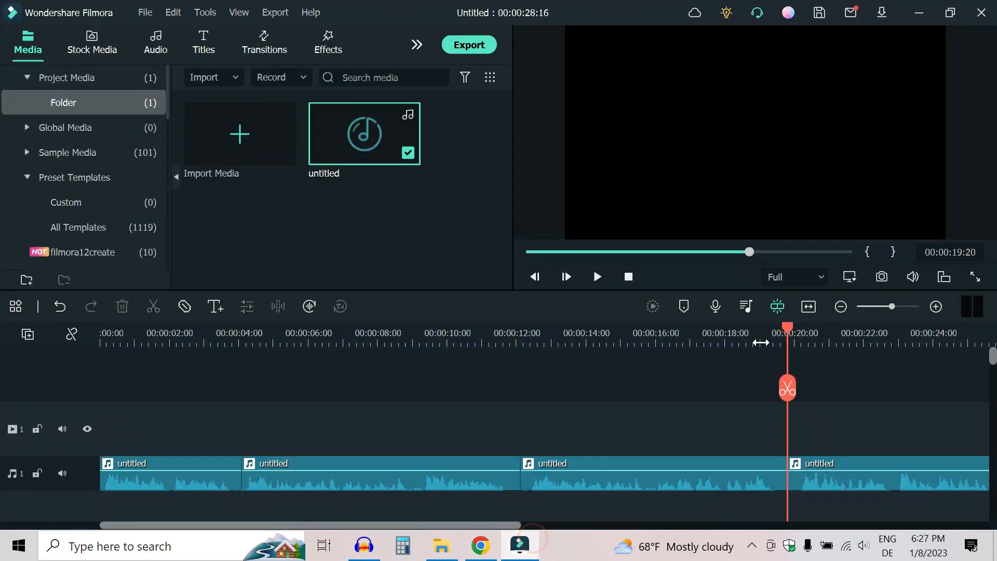
drag(790, 328, 523, 375)
click(482, 543)
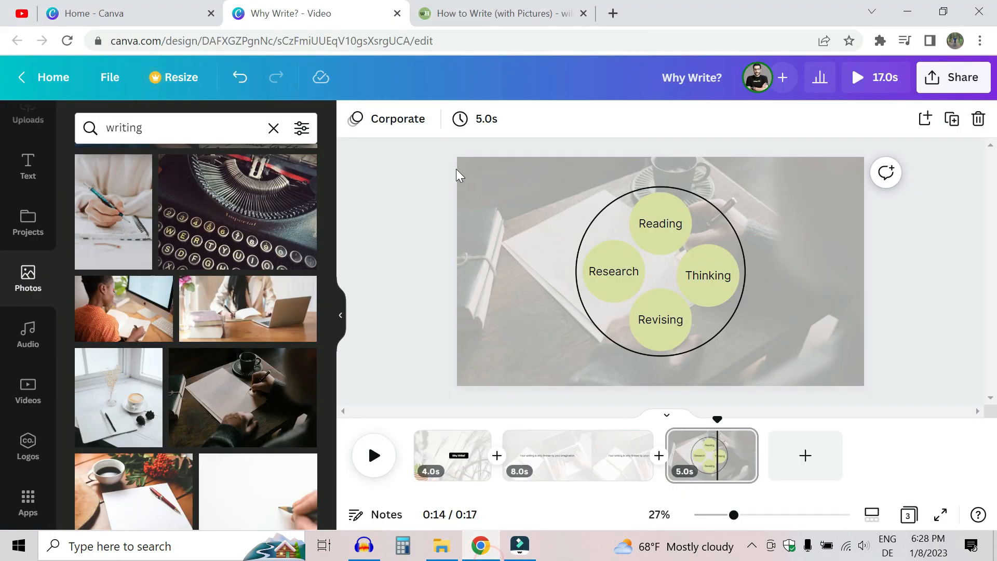
click(485, 125)
drag(497, 187, 508, 195)
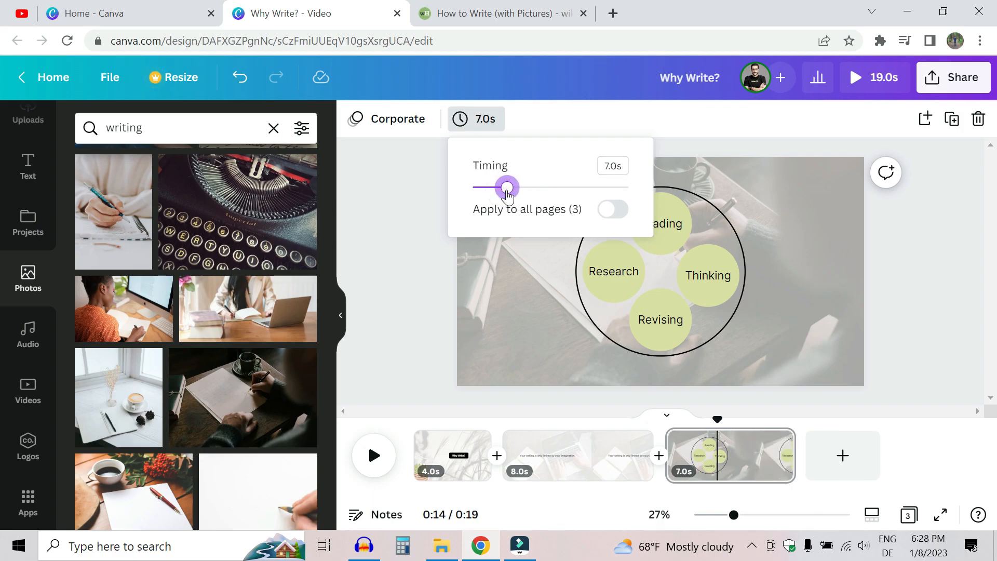
click(424, 263)
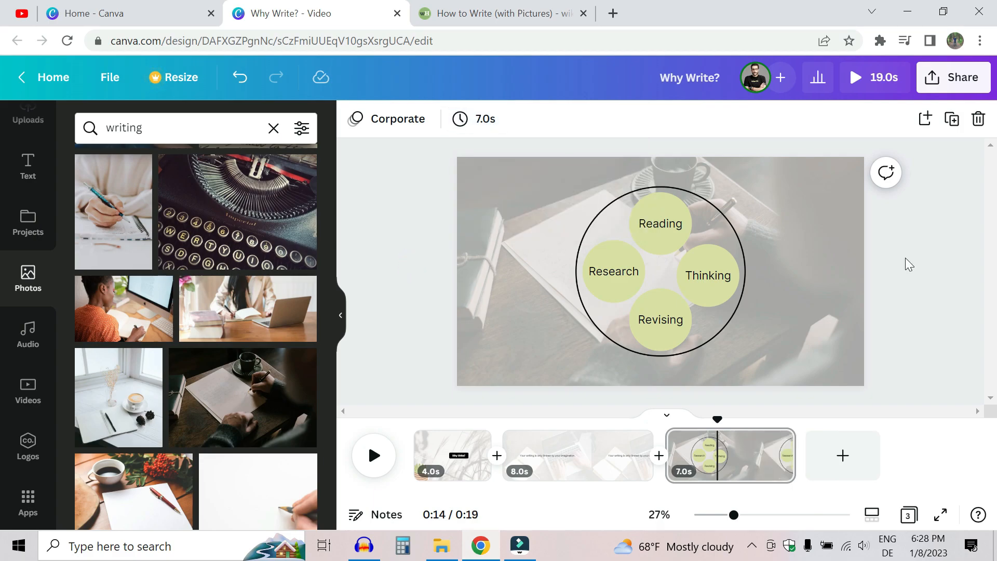
Add a blank fourth page to the Canva video and play the last voice-over clip in Filmora.
click(844, 465)
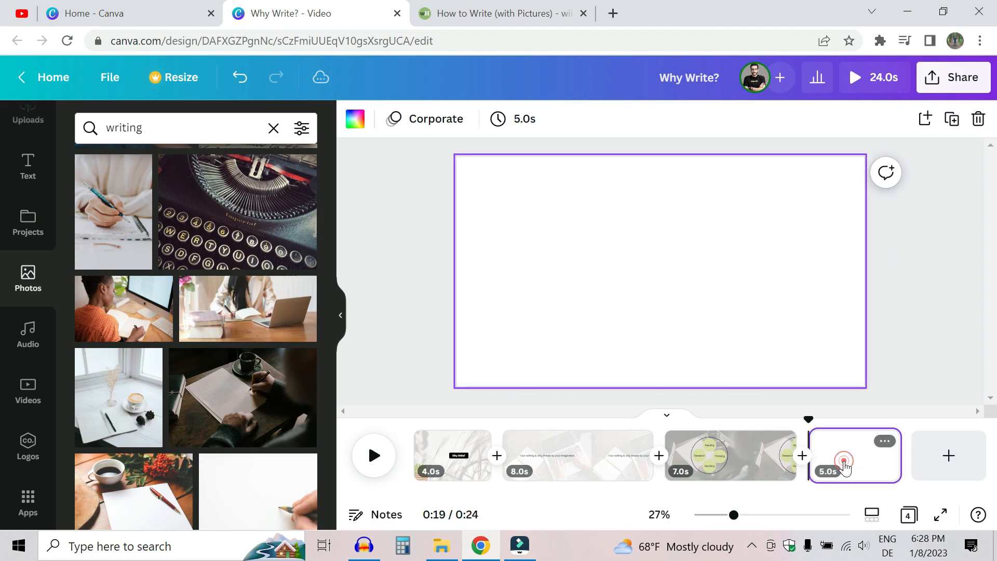
click(520, 546)
key(space)
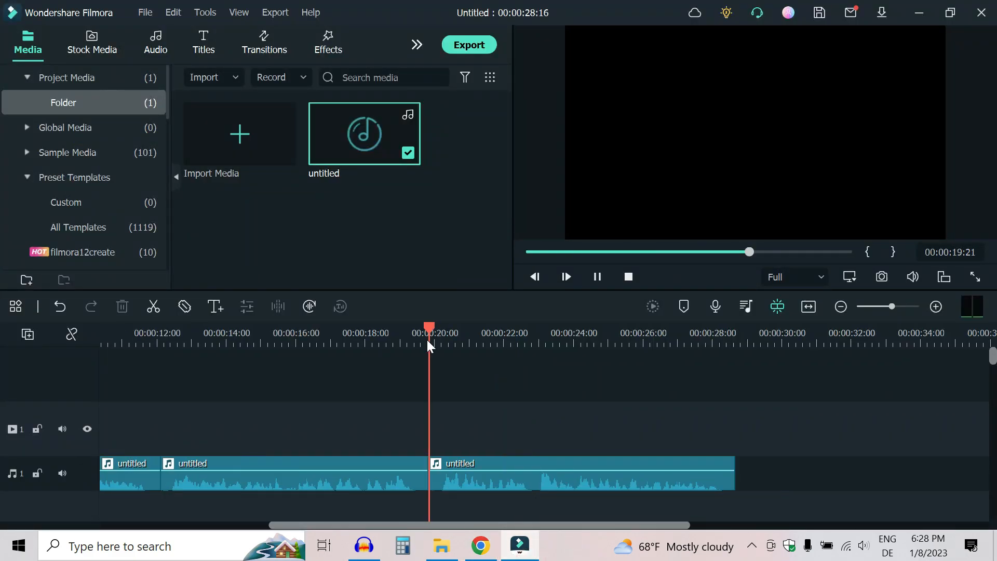
click(603, 280)
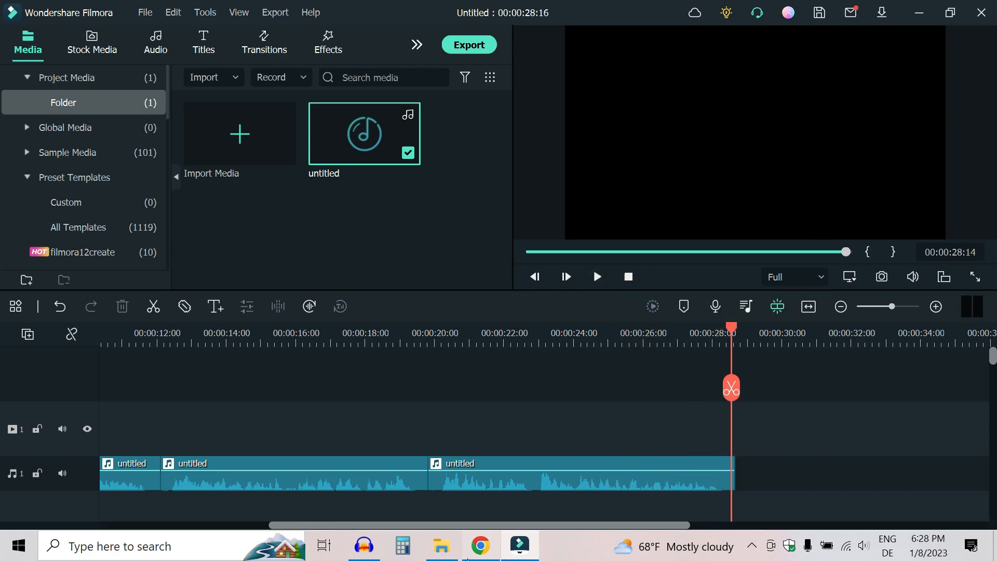
Recheck the wikiHow wording in the browser and copy the second Canva page's caption onto the fourth page.
click(469, 554)
click(448, 8)
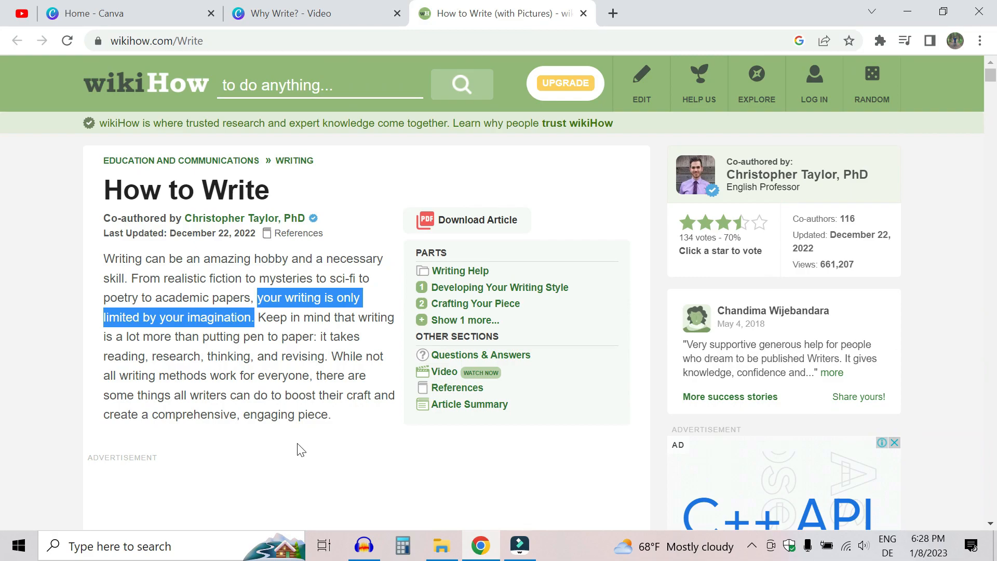
click(291, 13)
click(602, 456)
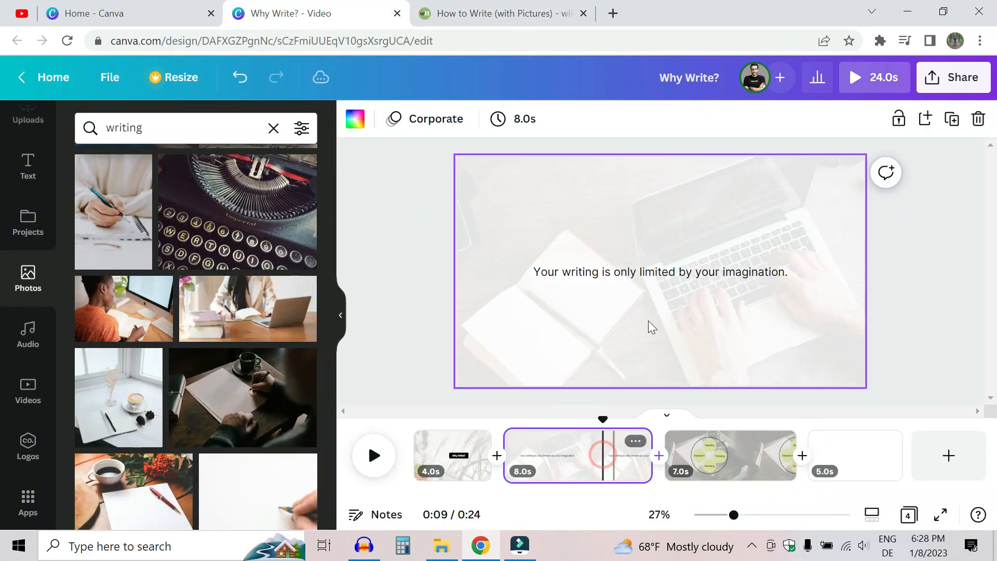
click(673, 281)
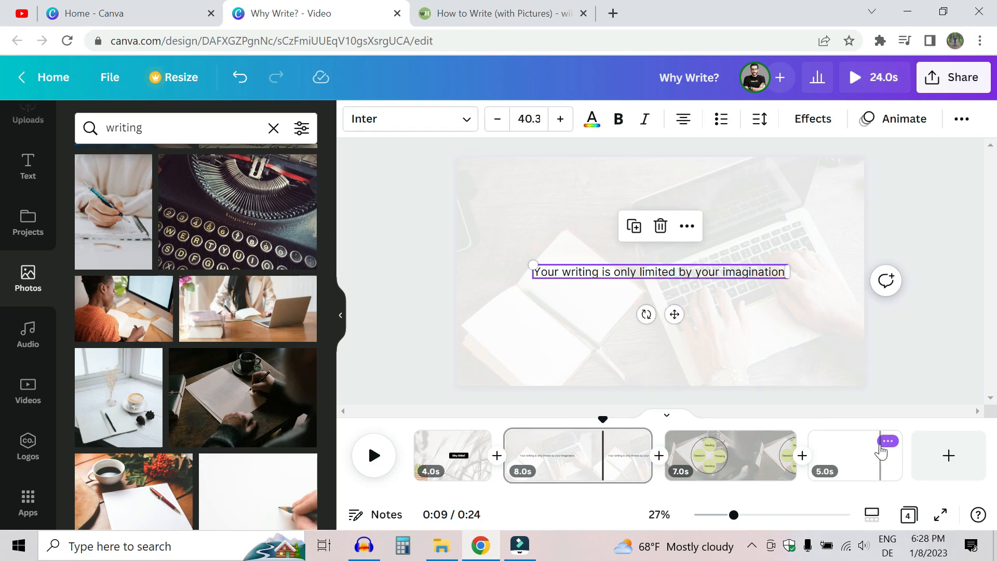
click(857, 457)
key(ctrl+v)
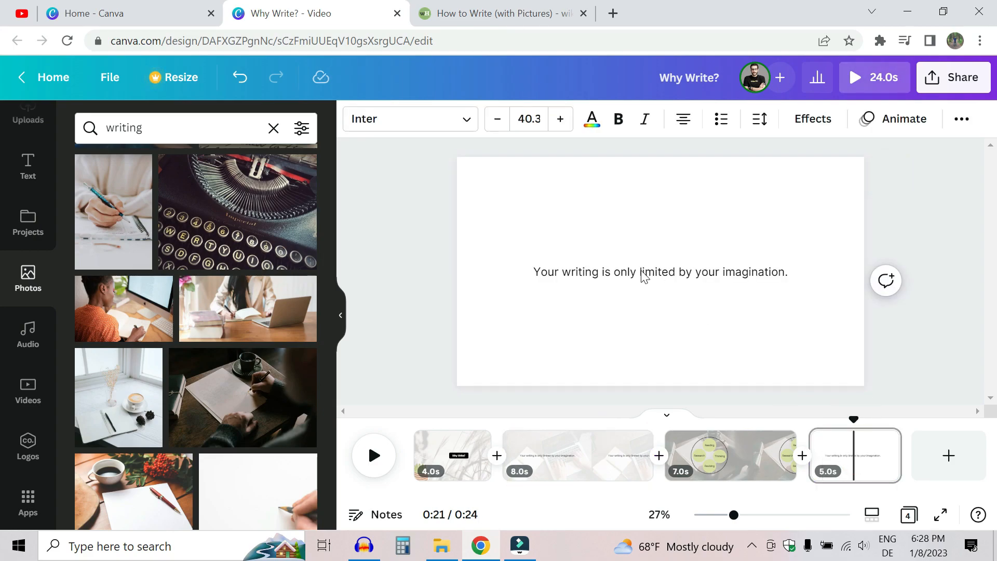
Replace the copied caption with "Here's how you can create a comprehensive and engaging piece", broken into two lines.
text(Here's how you can create a comprehensive and engaging piece.)
click(685, 273)
key(Return)
key(Delete)
click(598, 306)
key(BackSpace)
click(565, 289)
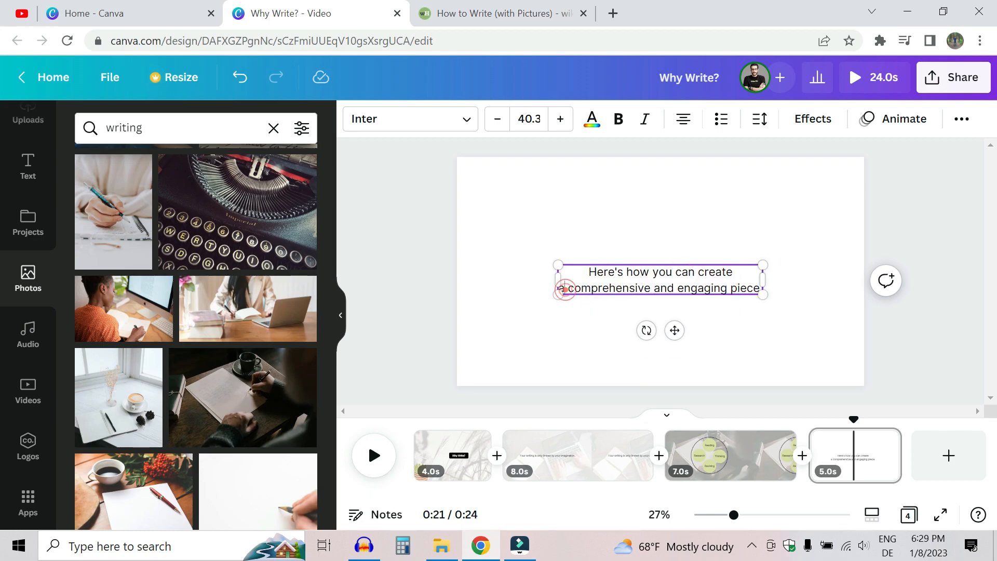
Move the caption's line break to after "comprehensive" and end the sentence with an ellipsis.
key(Left)
key(BackSpace)
click(725, 273)
key(Return)
key(End)
text(..)
Narrow the caption to five short lines and place it along the fourth page's left edge.
click(684, 305)
click(695, 286)
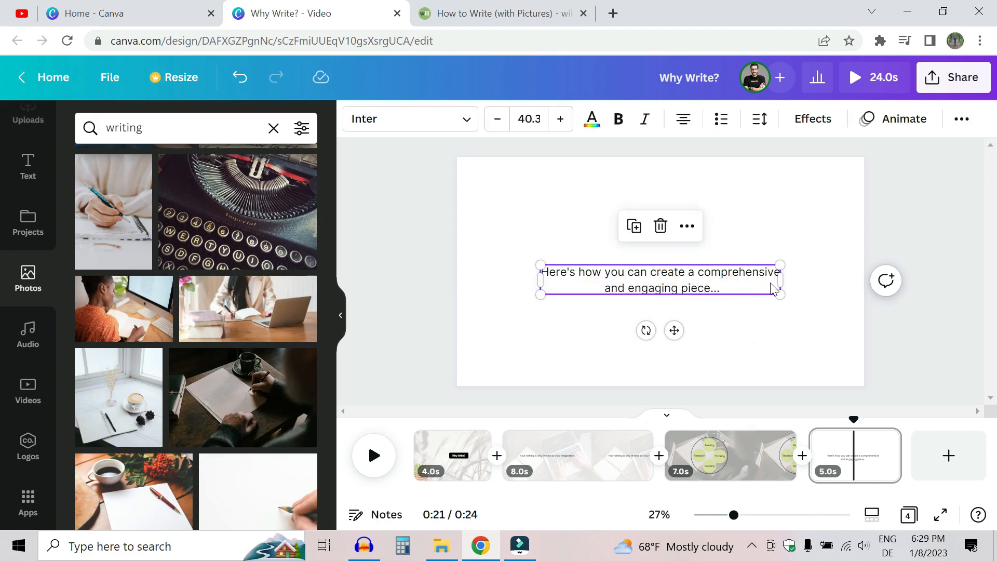
drag(781, 278, 498, 255)
click(734, 288)
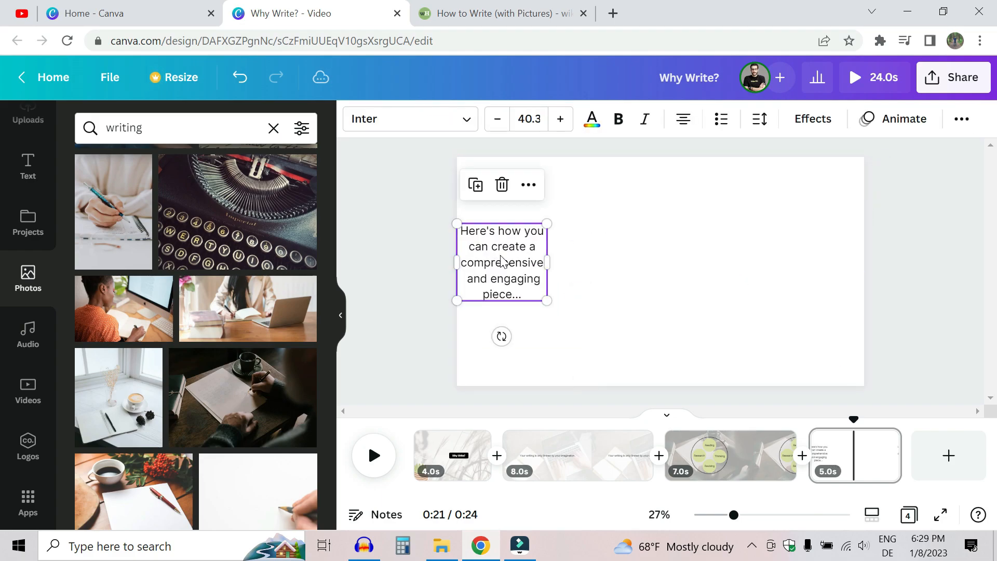
Search the videos for "writing" and add the 16-second clip of a hand writing on paper to the fourth page.
click(20, 394)
click(190, 136)
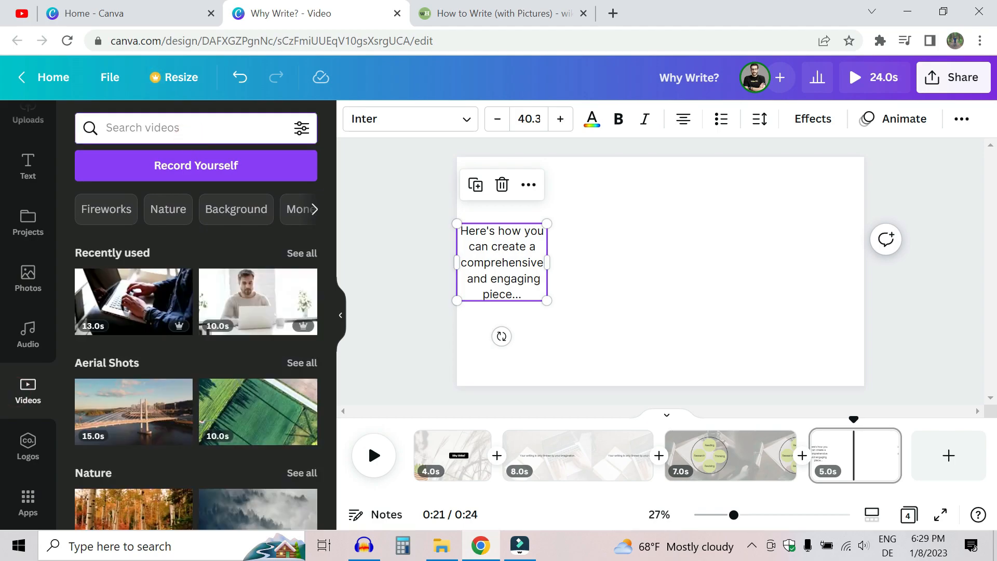
text(writing)
key(Return)
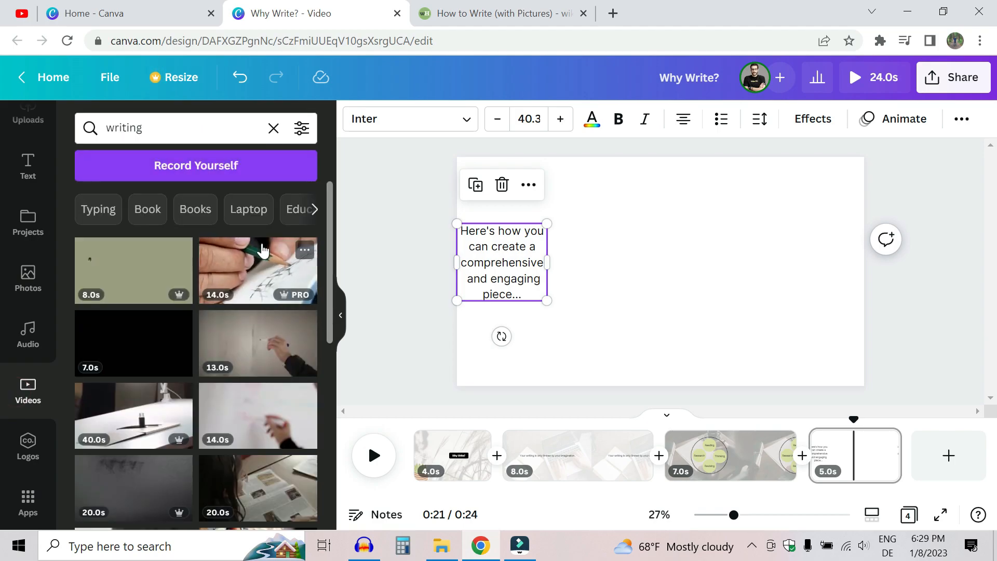
drag(331, 189, 339, 325)
drag(130, 267, 644, 241)
Detach the writing video from the background and fit it to the page's right side at full height, beside the caption.
click(662, 249)
right_click(663, 248)
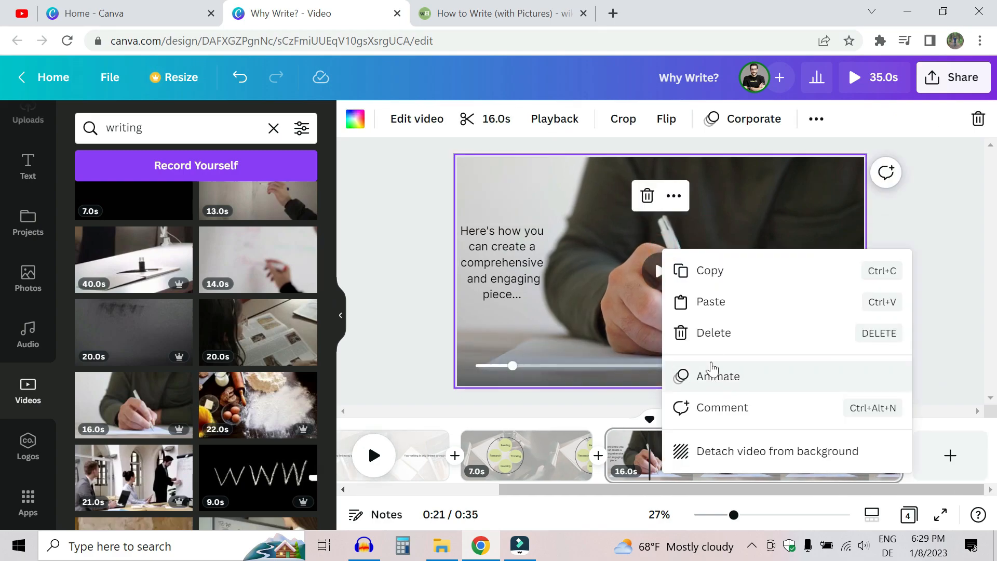
click(777, 451)
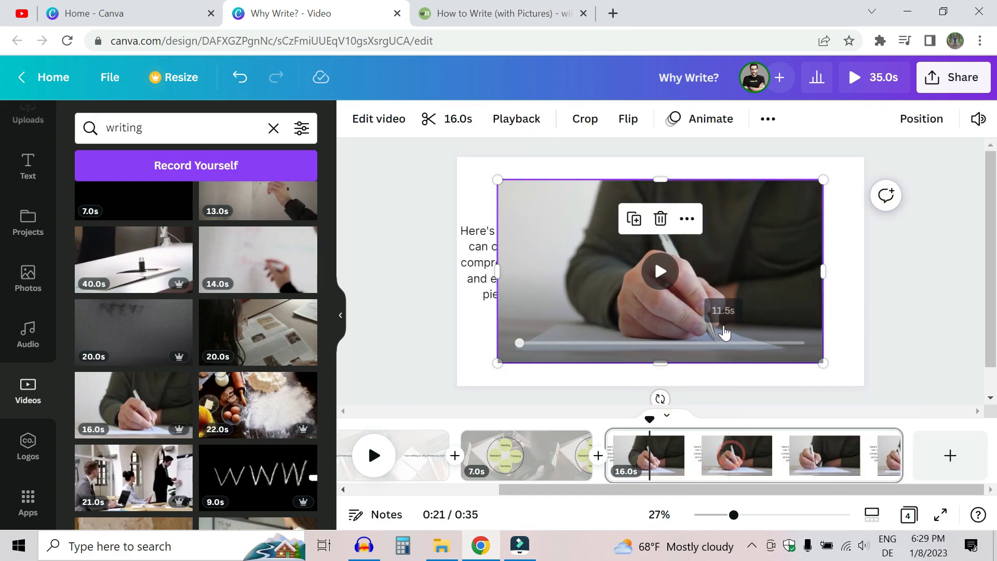
drag(863, 248, 813, 245)
drag(583, 249, 555, 252)
click(554, 253)
drag(709, 344, 709, 392)
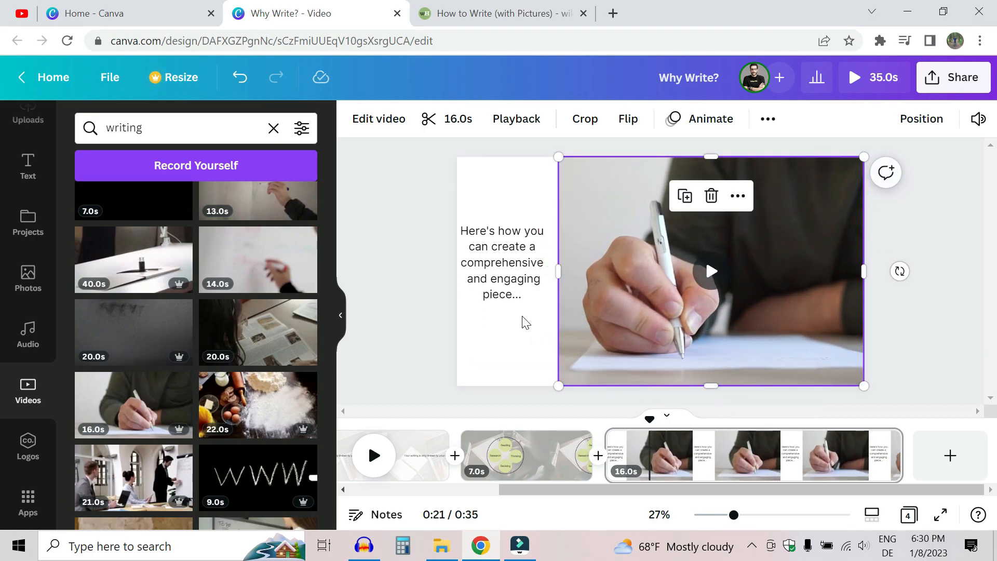
Centre the caption in the white strip beside the writing video.
click(403, 294)
click(526, 256)
drag(525, 256, 532, 269)
click(415, 223)
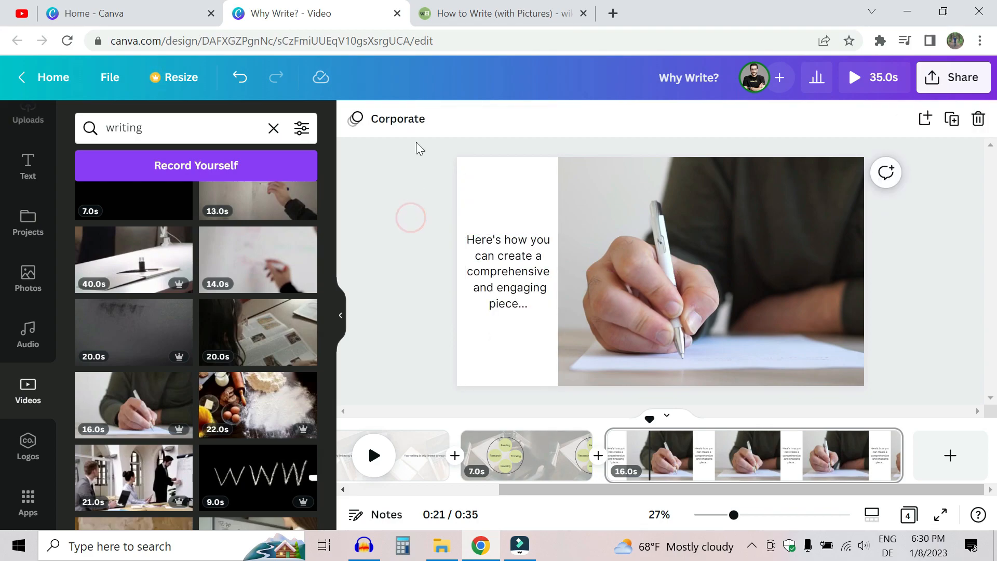
Reduce the caption's font size to 37.3 and recentre it in the white strip.
click(508, 264)
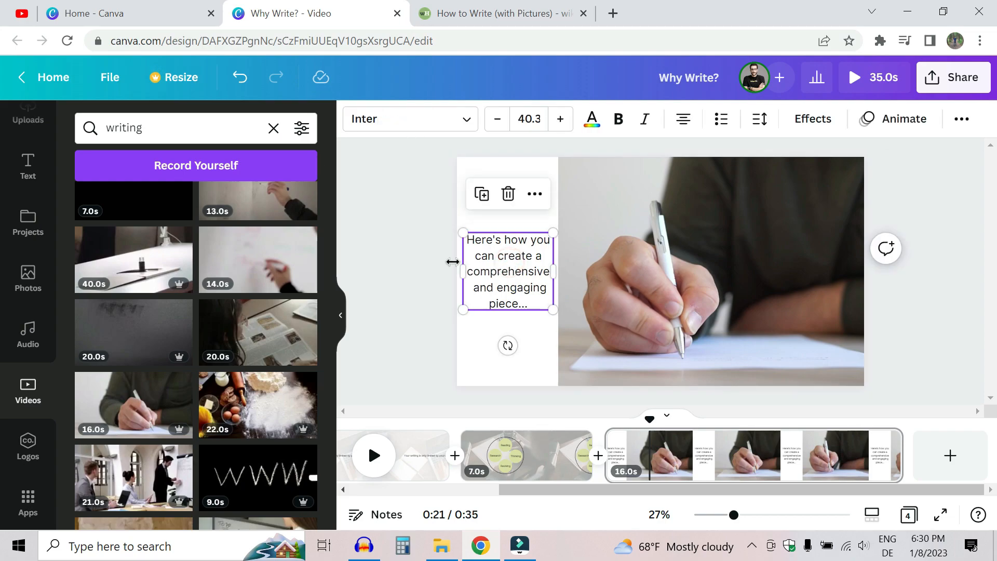
click(497, 119)
click(497, 120)
click(498, 119)
click(413, 249)
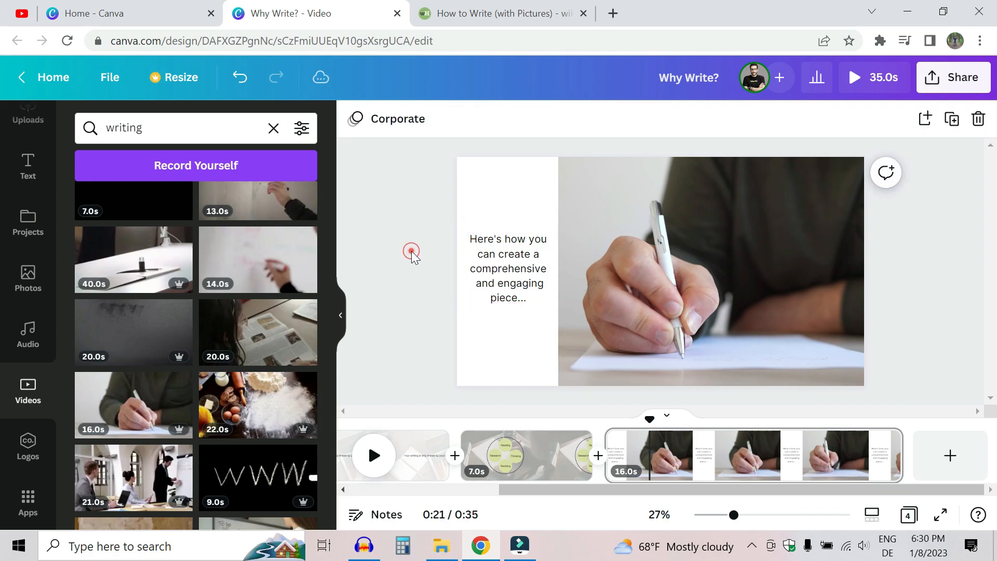
drag(510, 246, 511, 245)
click(408, 250)
Make the words "comprehensive" and "engaging" bold in the caption.
triple_click(511, 272)
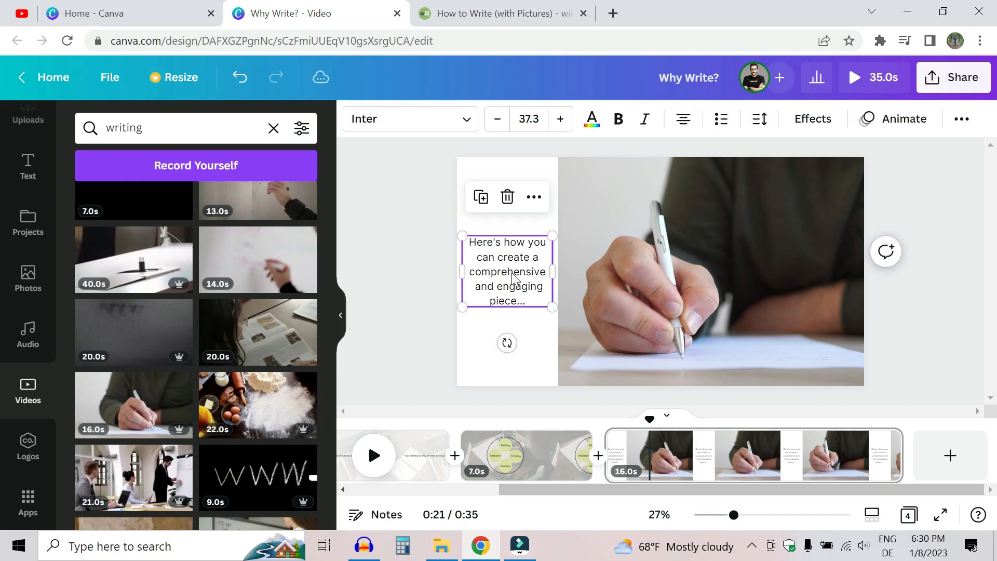
double_click(511, 273)
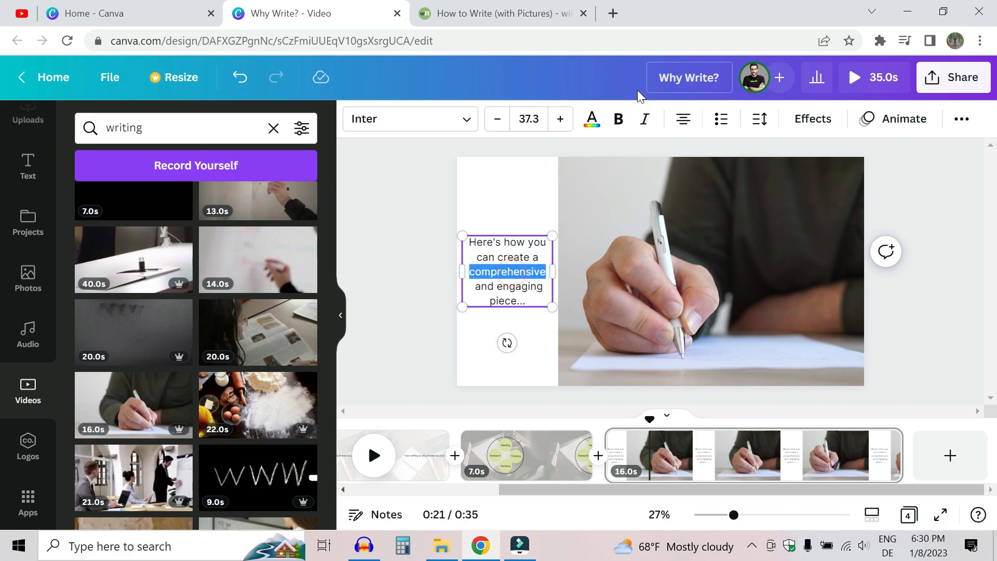
click(619, 120)
double_click(520, 286)
click(619, 120)
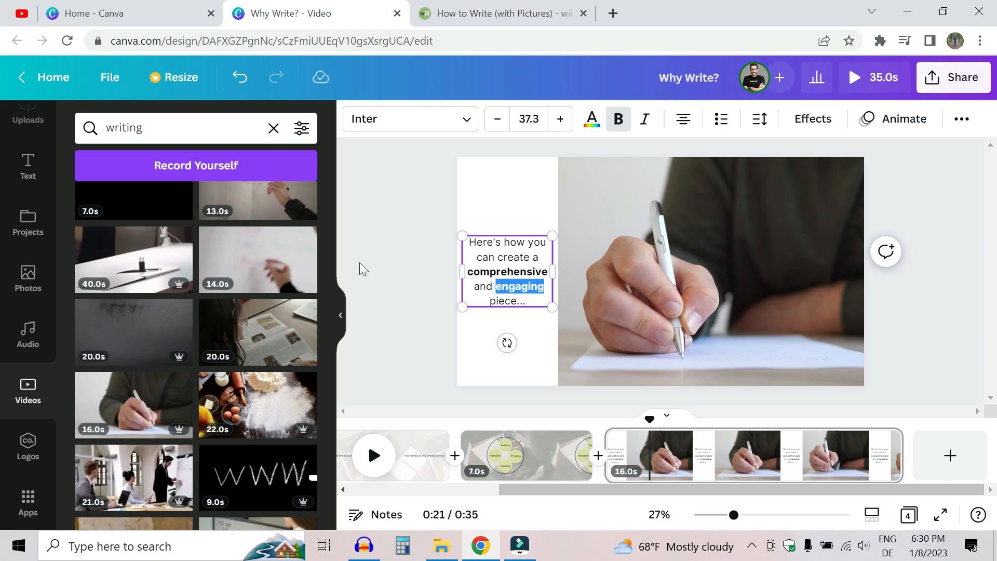
click(360, 263)
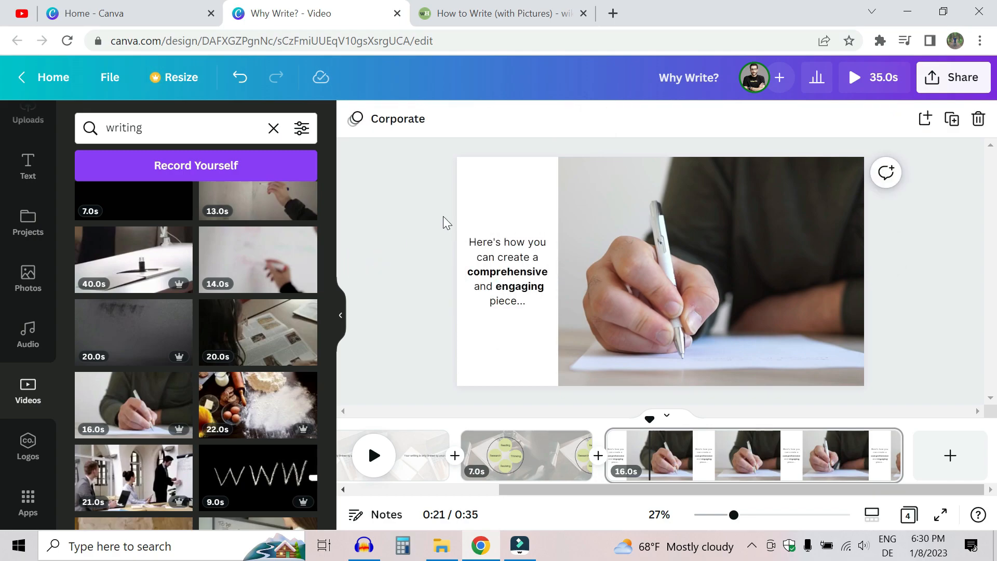
Search the element graphics for "write" and add the orange pencil and paper scroll graphic.
drag(58, 216, 64, 138)
click(16, 165)
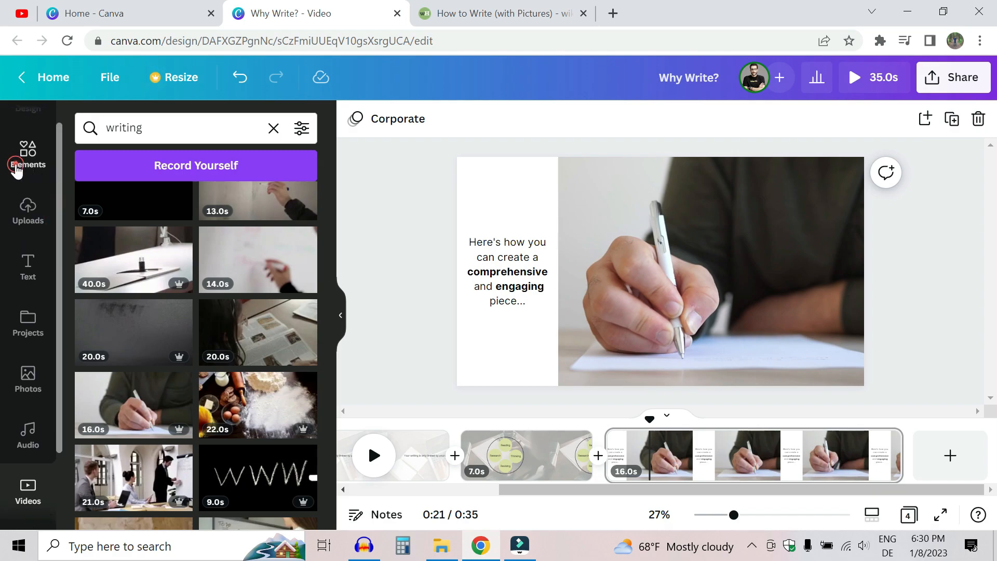
click(193, 125)
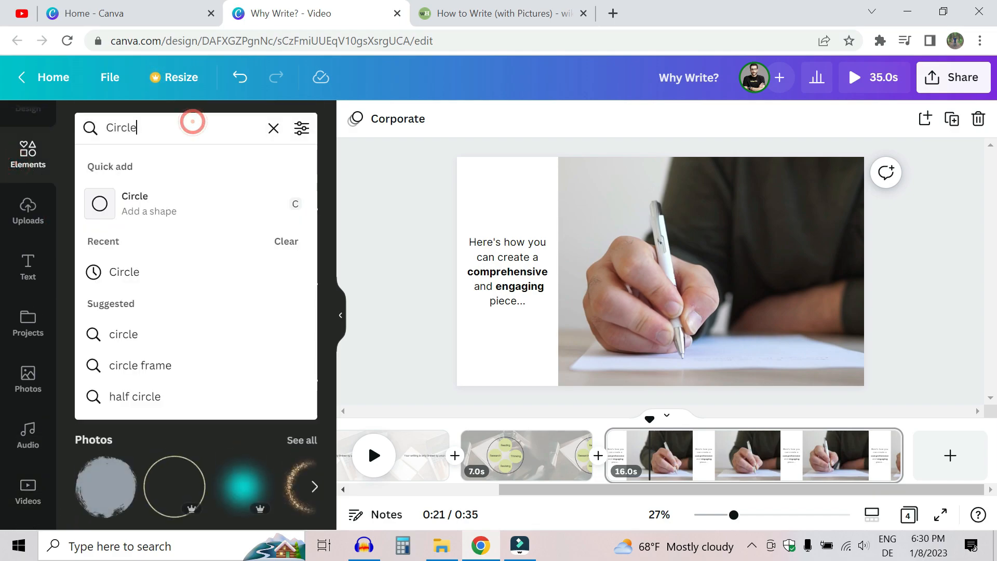
key(Return)
text(write)
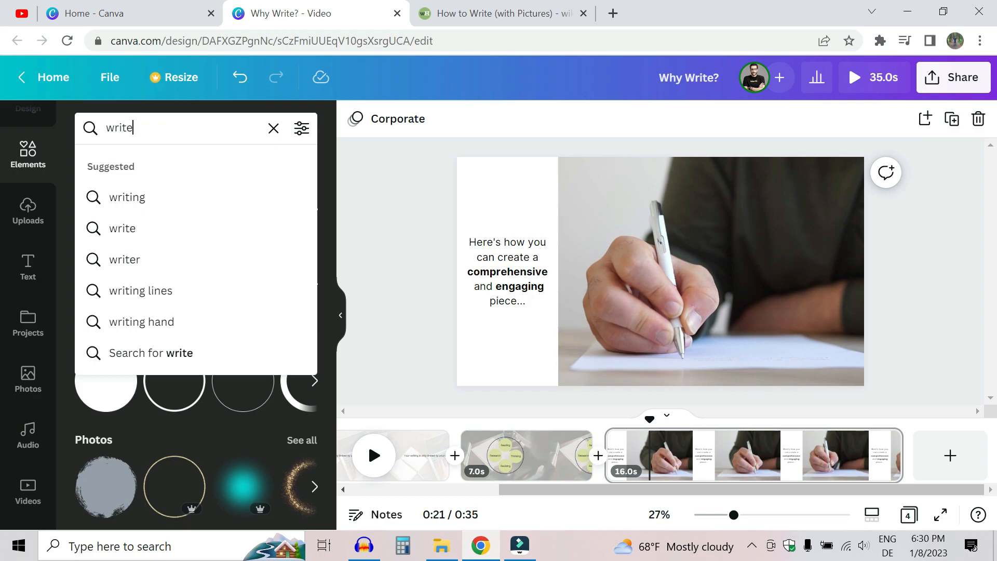
key(Return)
click(133, 166)
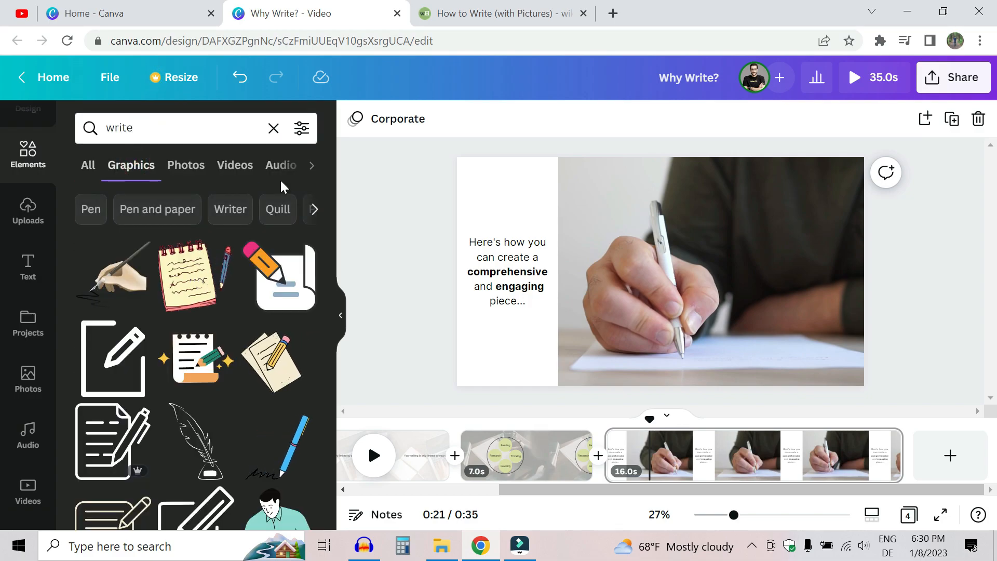
click(281, 276)
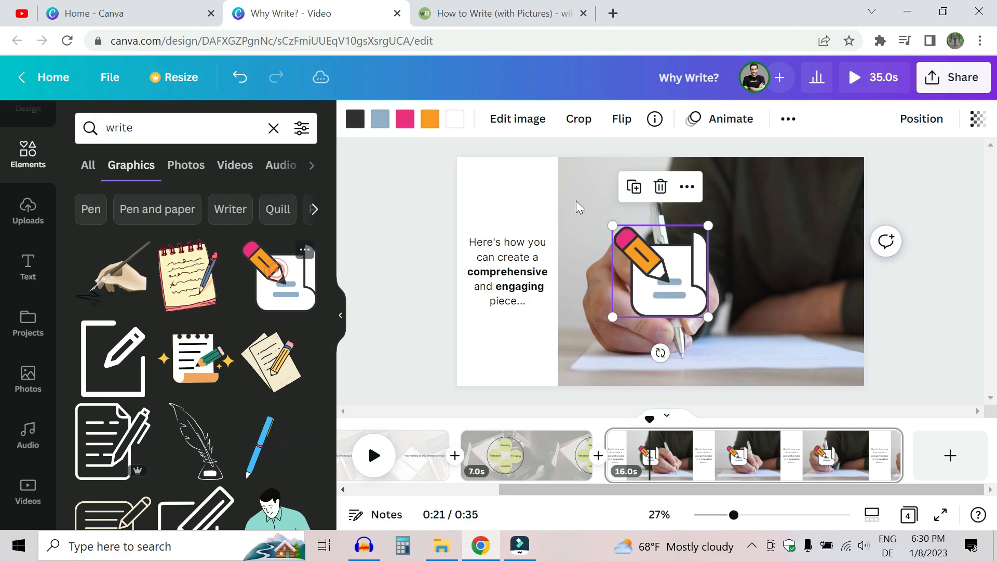
Shrink the pencil and paper graphic and arrange it above the caption in the white strip.
mouse_move(708, 224)
mouse_down()
mouse_move(650, 285)
mouse_move(600, 287)
mouse_move(499, 204)
mouse_move(510, 218)
mouse_move(515, 312)
mouse_move(520, 297)
mouse_up()
click(430, 219)
click(409, 229)
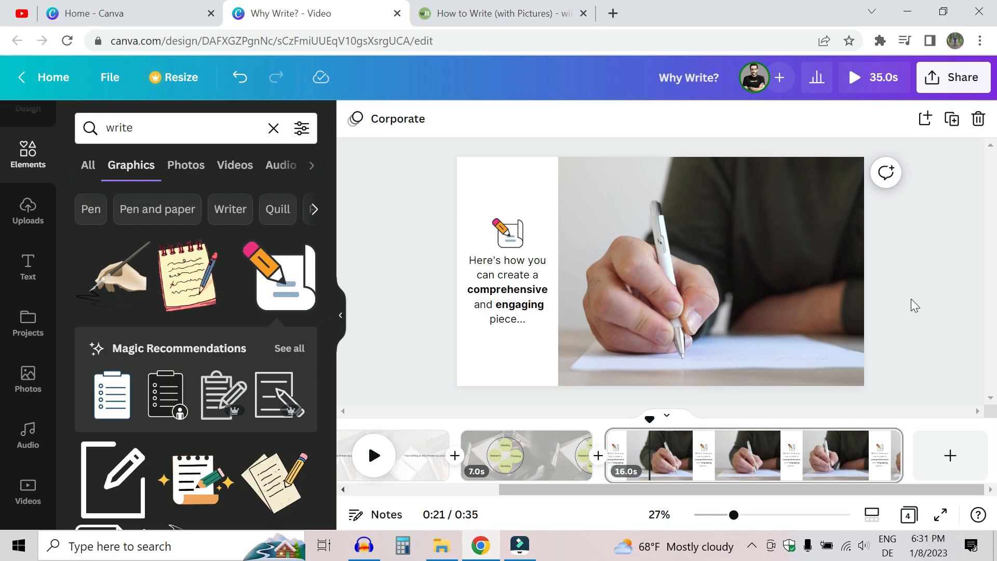
Switch to Filmora, move the playhead to the start of the last voice-over segment to check its length, and return to Canva.
drag(927, 492, 862, 498)
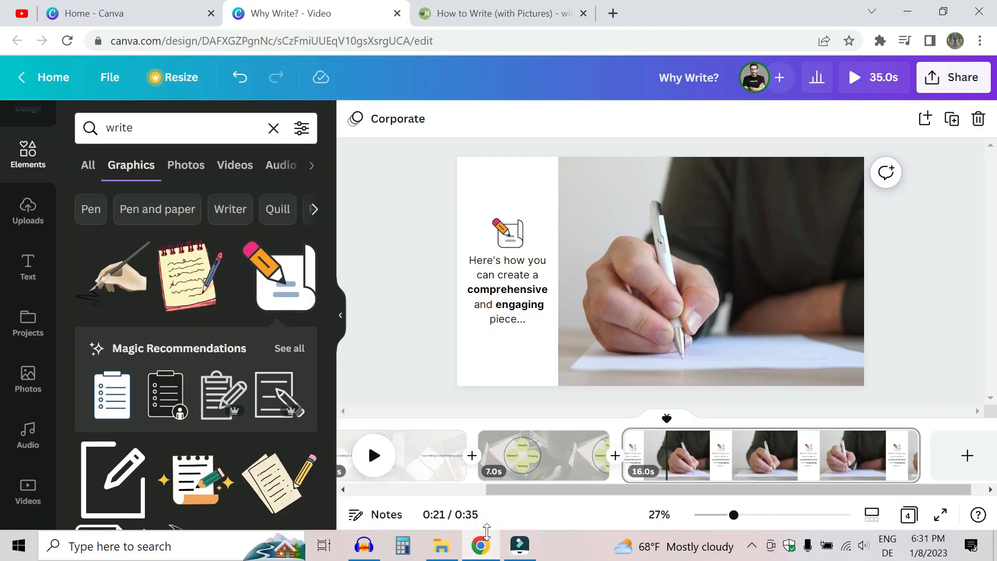
click(519, 546)
drag(734, 336, 430, 354)
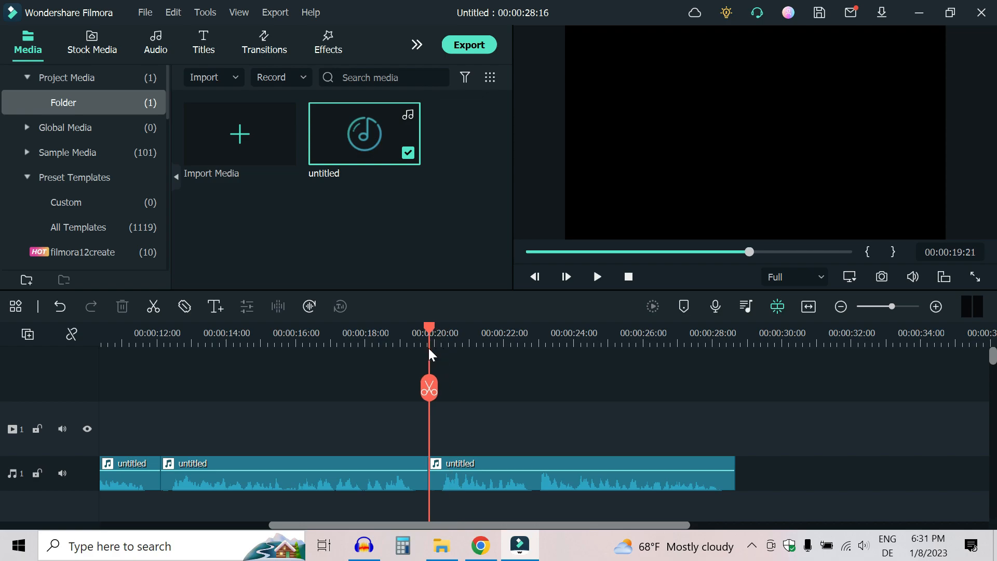
click(481, 550)
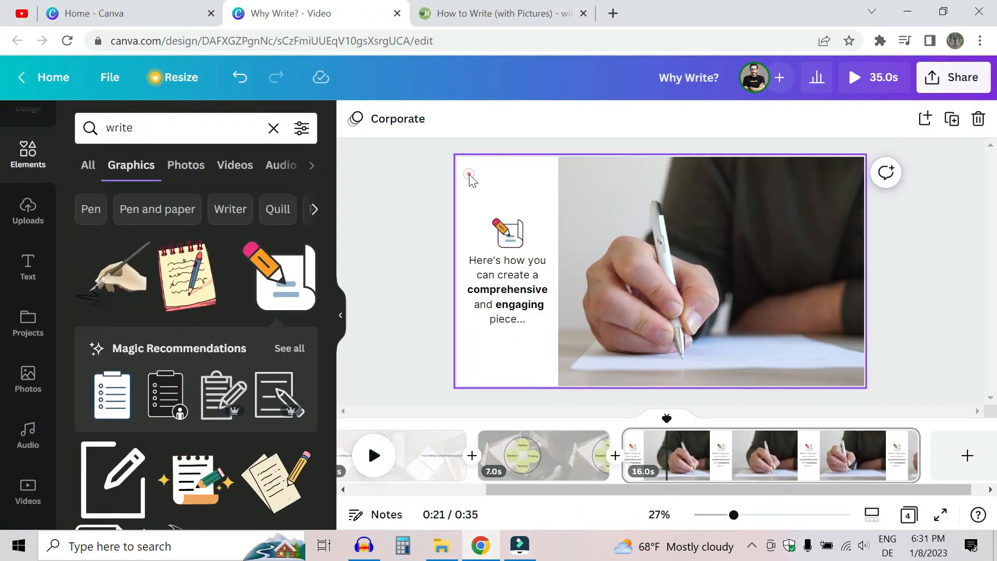
Trim the handwriting video on the fourth page to 10.0 s and compare the design's total length with the Filmora voice-over.
click(894, 220)
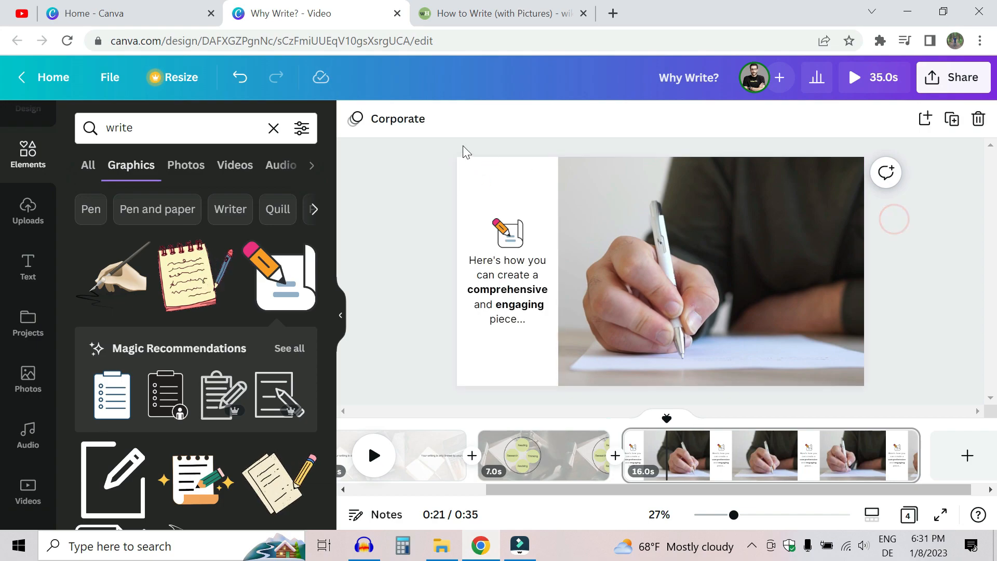
click(659, 239)
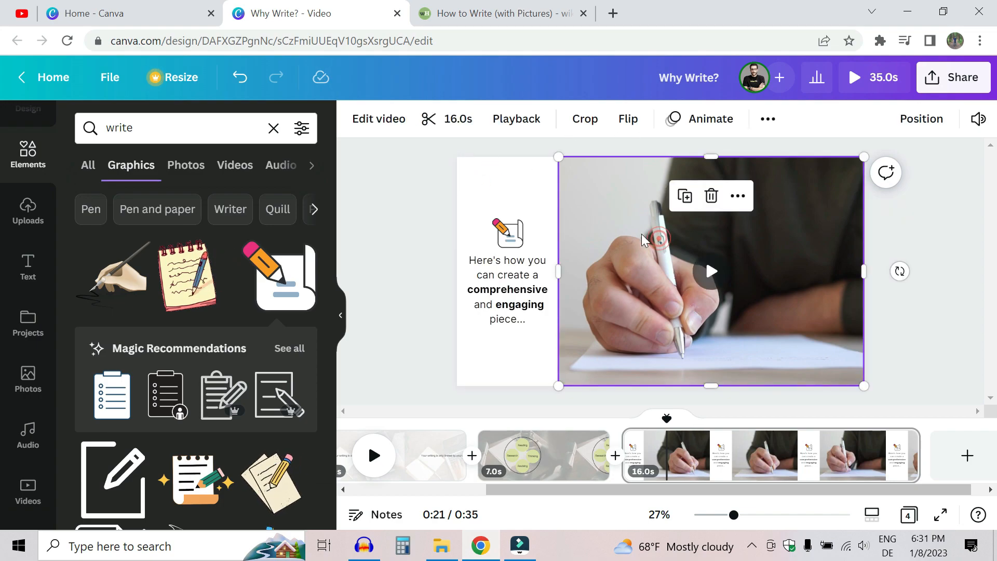
click(455, 131)
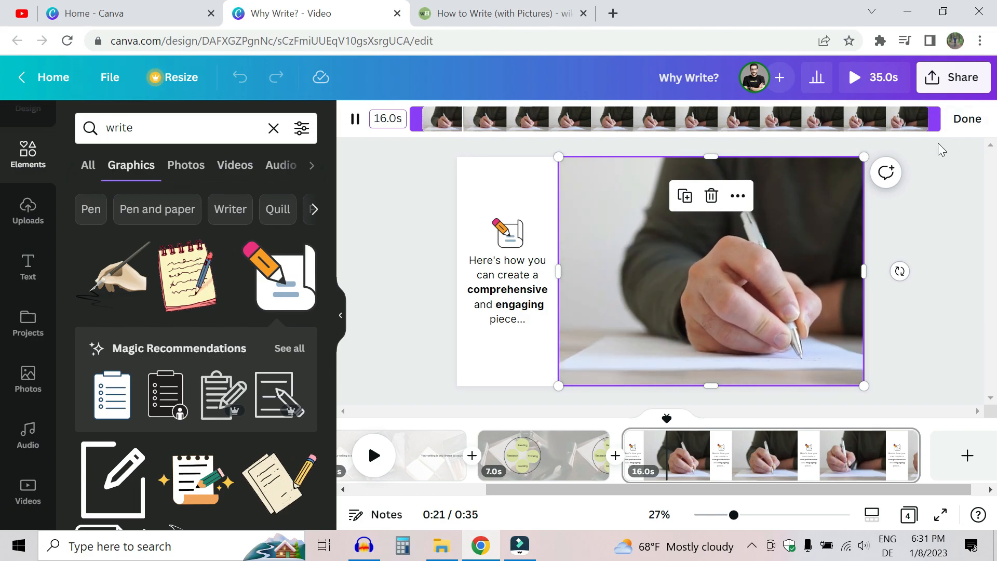
drag(936, 120, 743, 129)
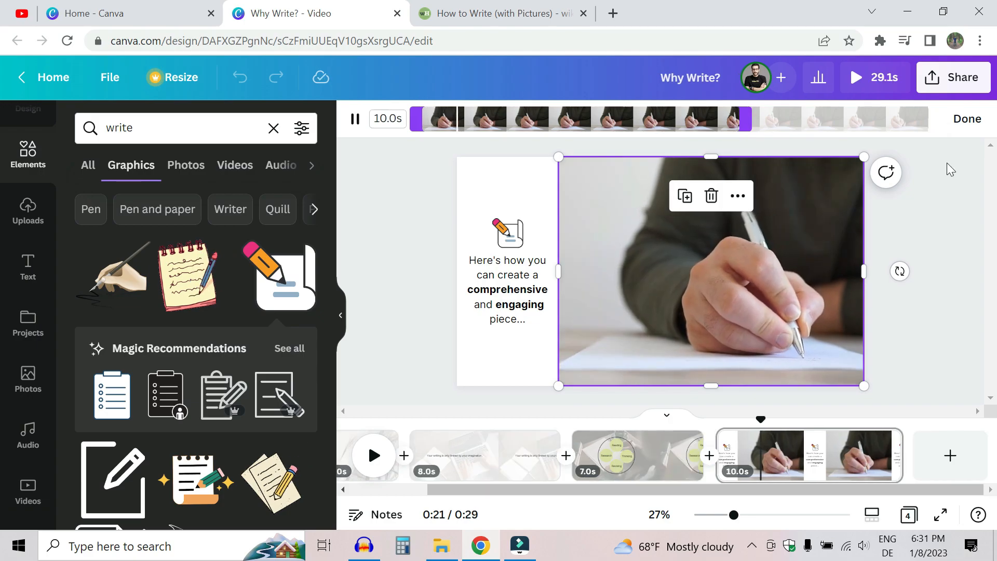
click(967, 119)
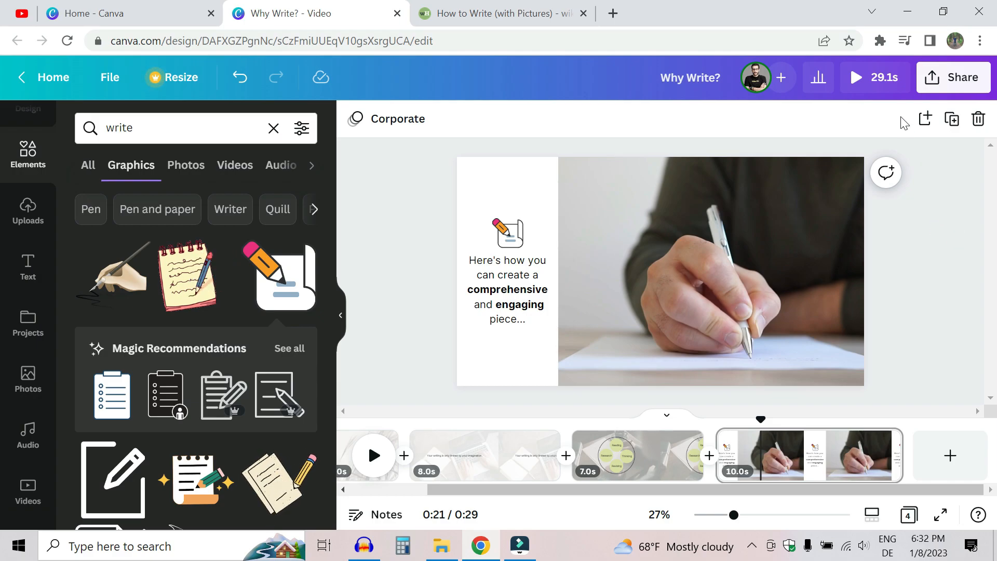
click(520, 545)
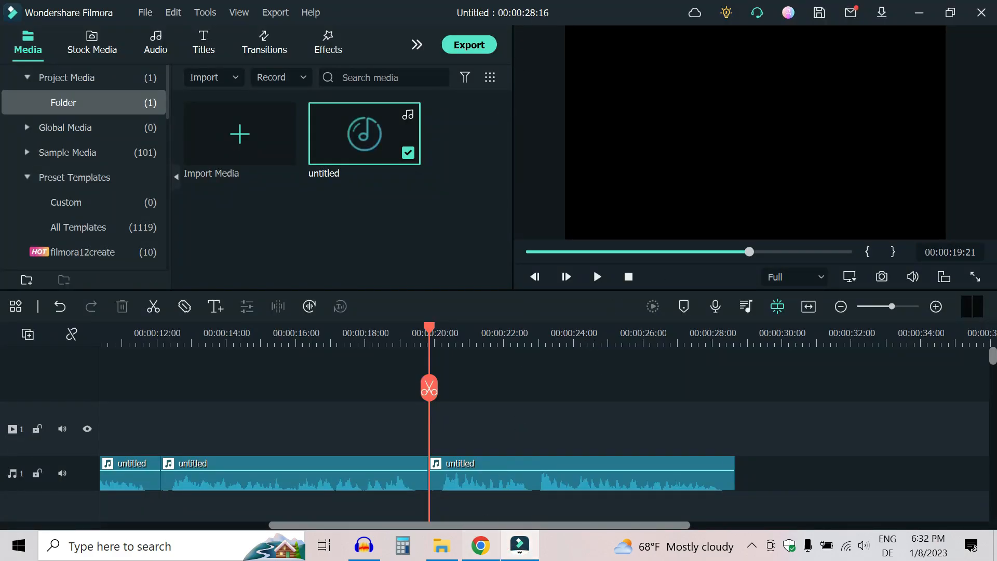
click(481, 546)
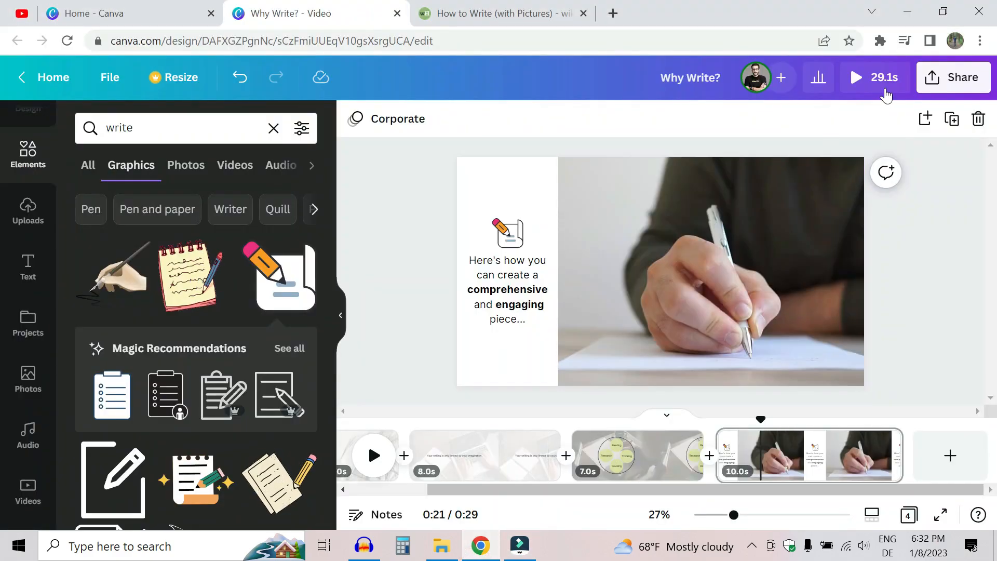
Download all four pages of the design as an MP4 video in 1080p (HD) quality.
click(958, 78)
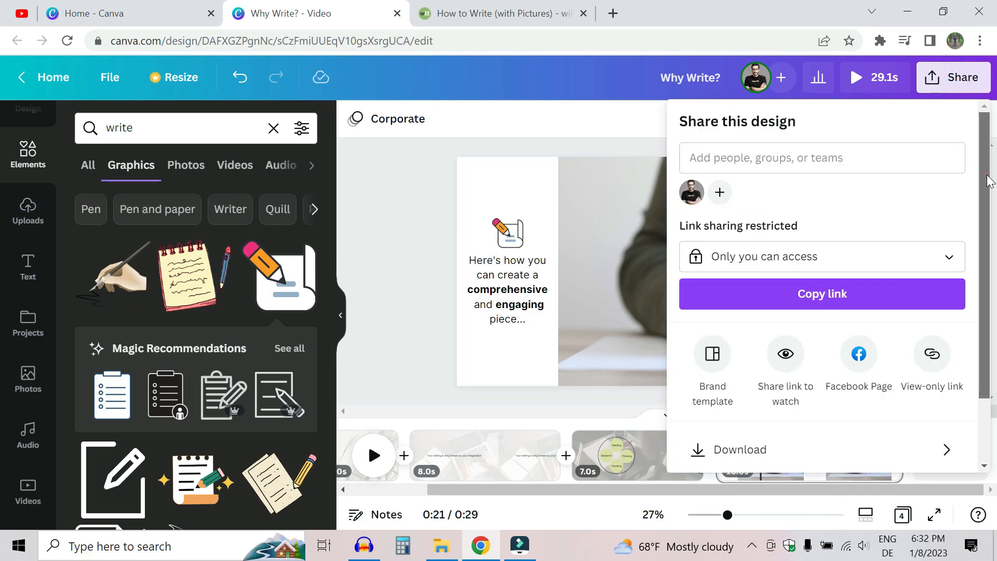
scroll(991, 184, down, 2)
click(777, 372)
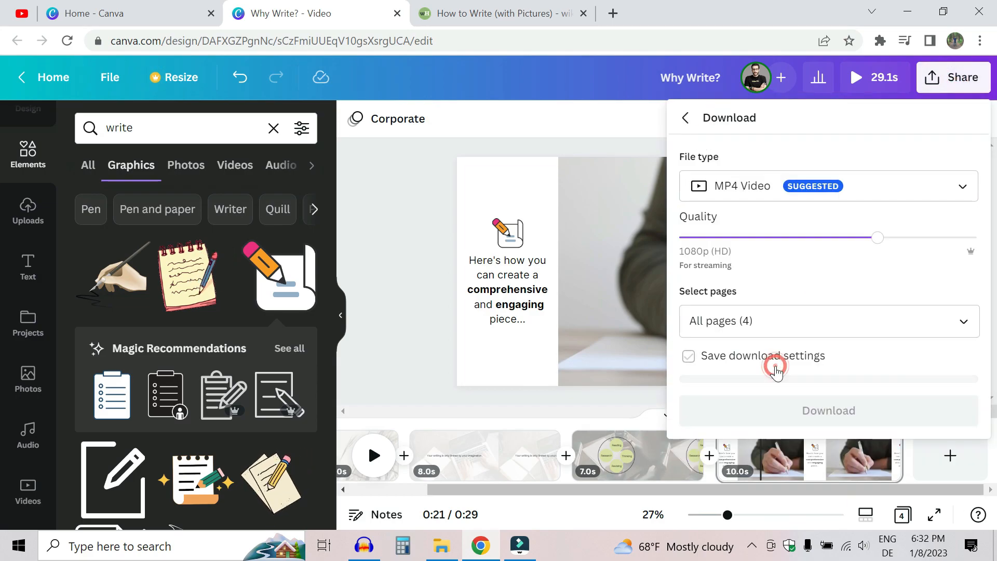
click(829, 406)
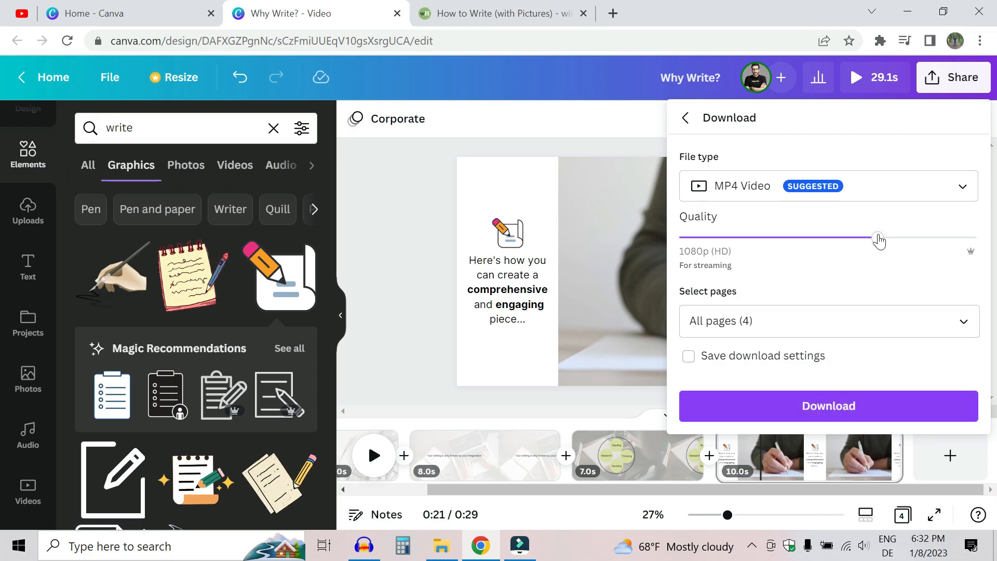
click(809, 408)
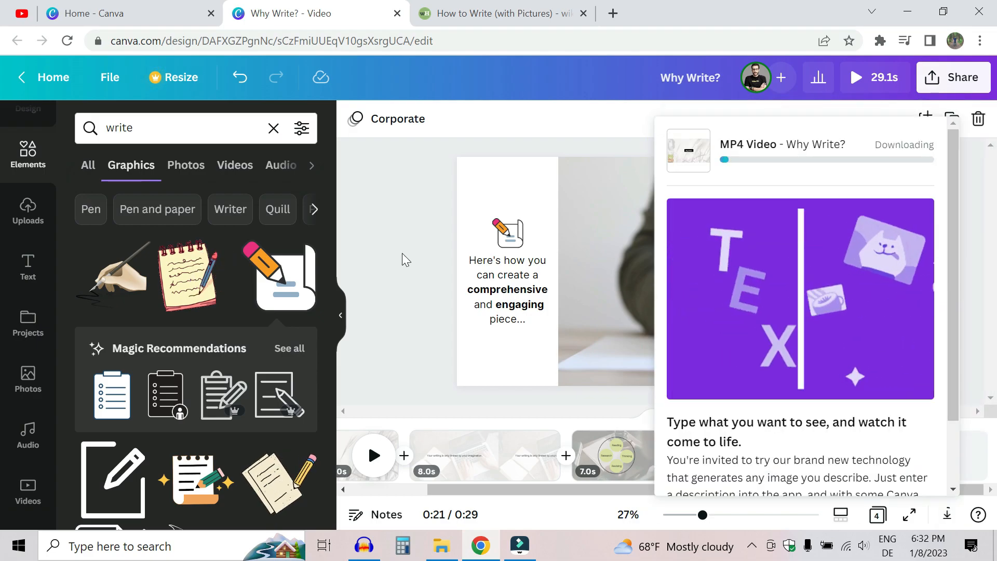
click(428, 292)
Switch to Filmora and import the "Why Write" video from the Downloads folder into the project media.
click(525, 554)
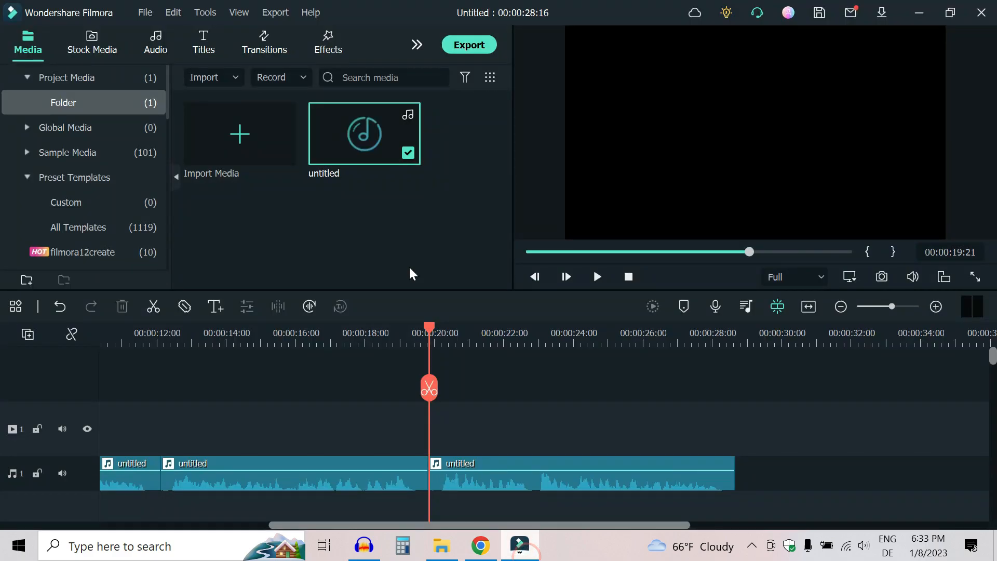
click(201, 77)
click(229, 100)
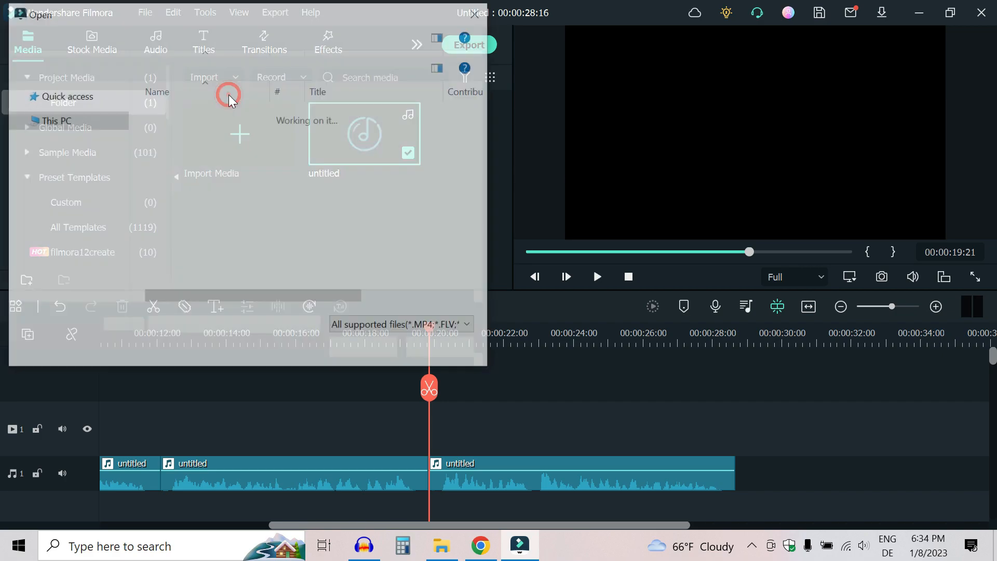
click(68, 89)
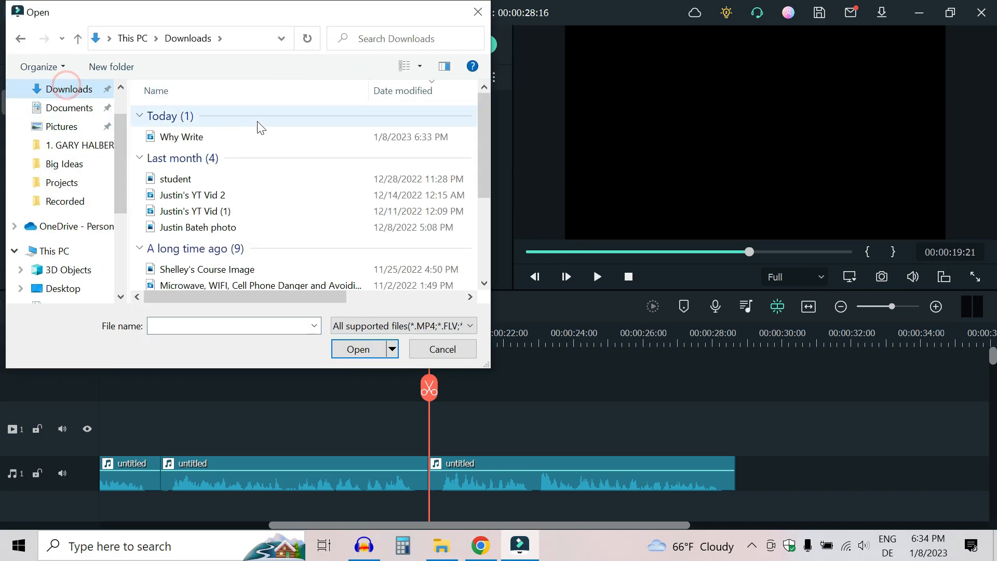
double_click(275, 137)
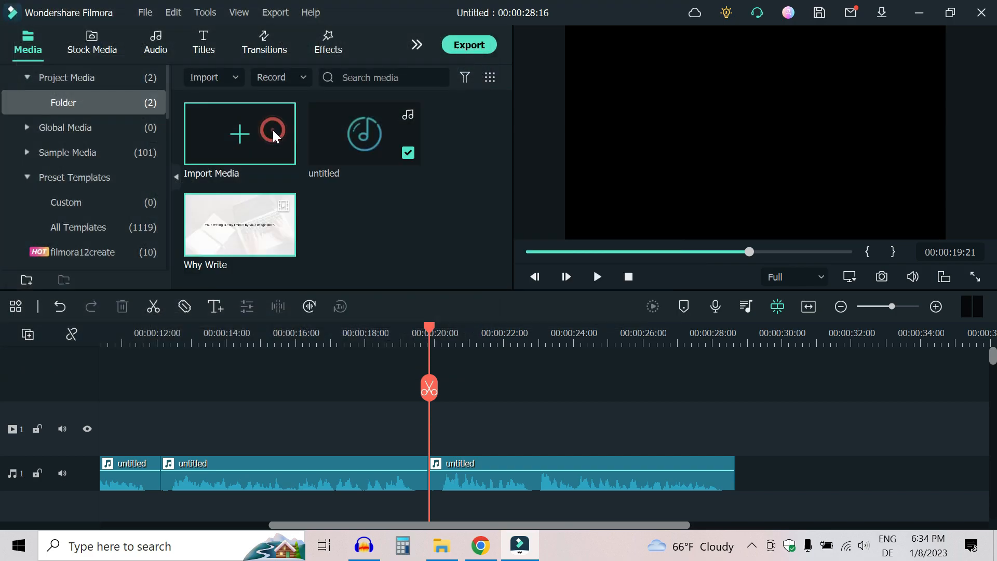
Place the "Why Write" clip at the start of the timeline above the voice-over, matching the project settings to the media at 1920 x 1080 59.94fps.
drag(581, 252, 434, 257)
drag(215, 228, 91, 390)
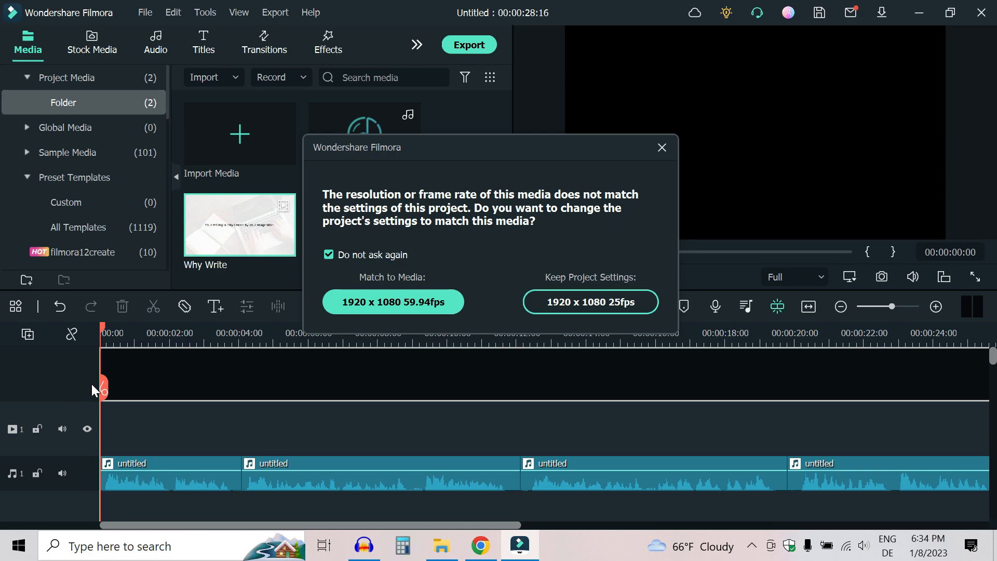
click(400, 303)
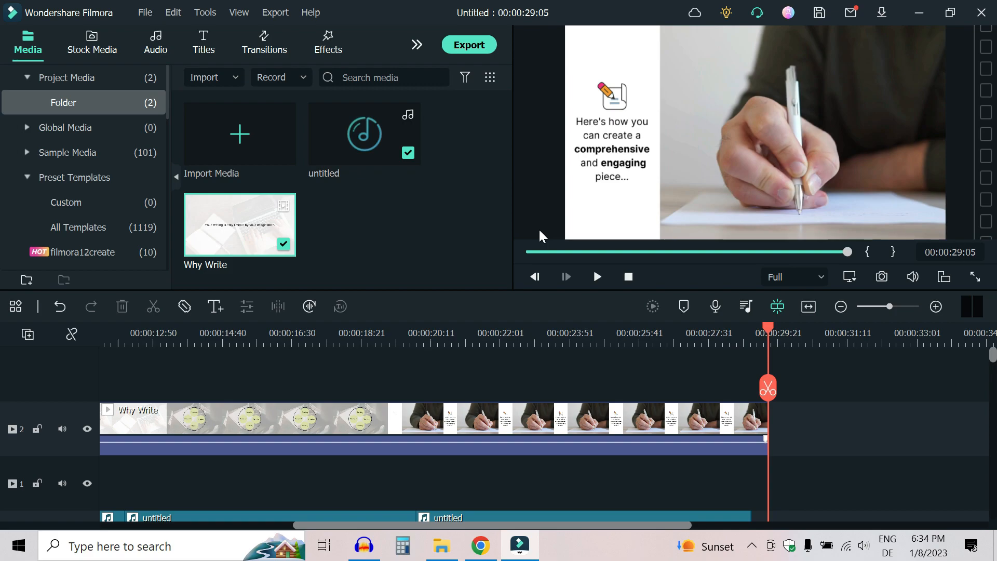
click(479, 164)
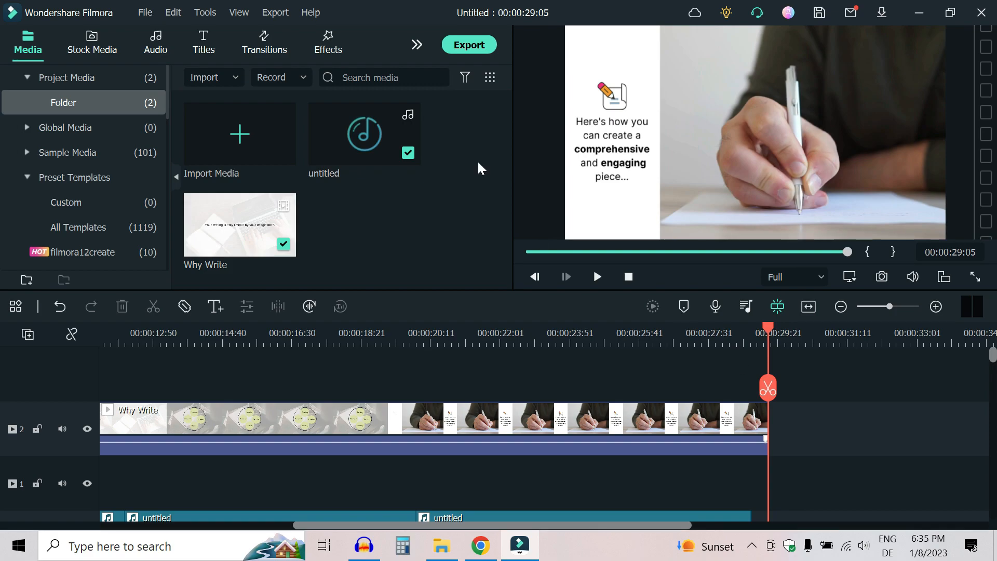
Export the combined video under the file name "Why write".
click(468, 45)
triple_click(488, 125)
text(Why)
click(458, 363)
click(746, 474)
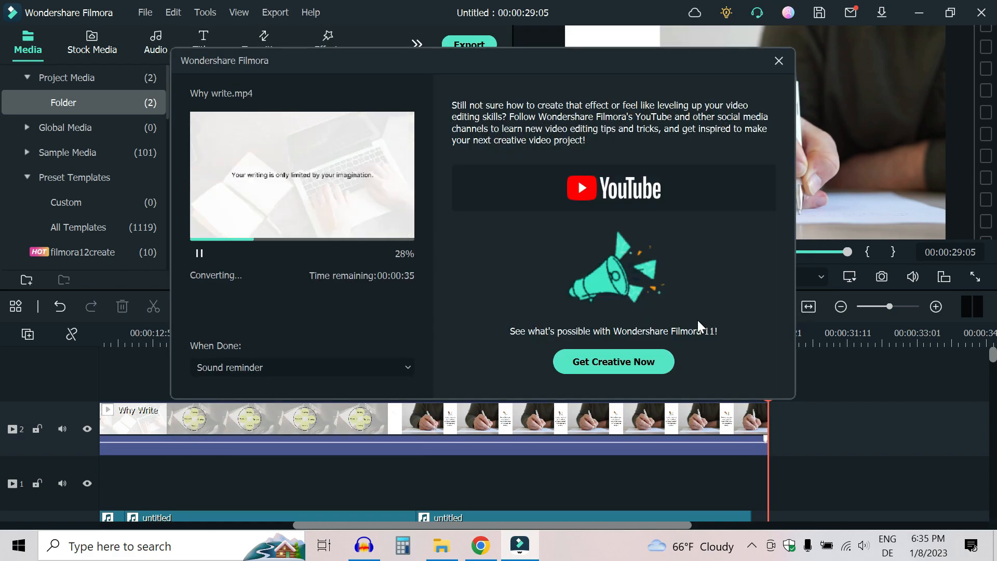